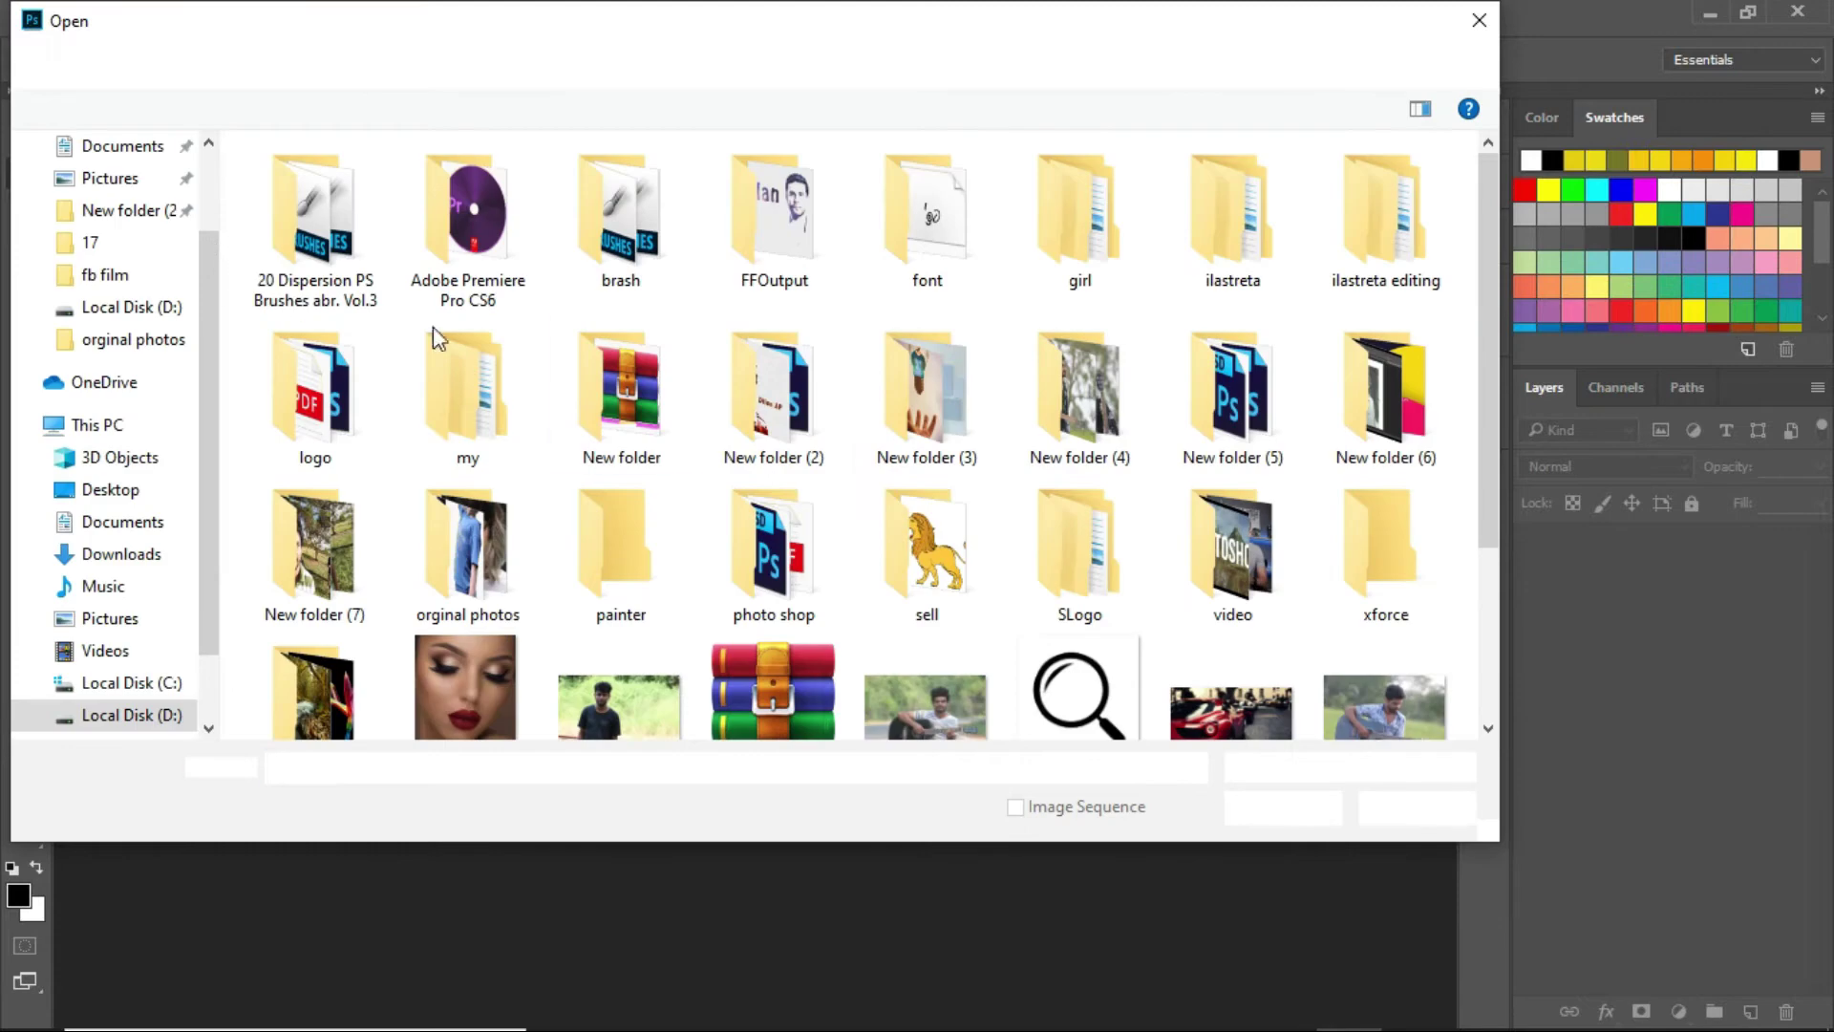
Step: Open the Unsplash portrait JPG of the woman with black feathers from the Desktop folder
click(94, 492)
drag(1493, 185, 1477, 511)
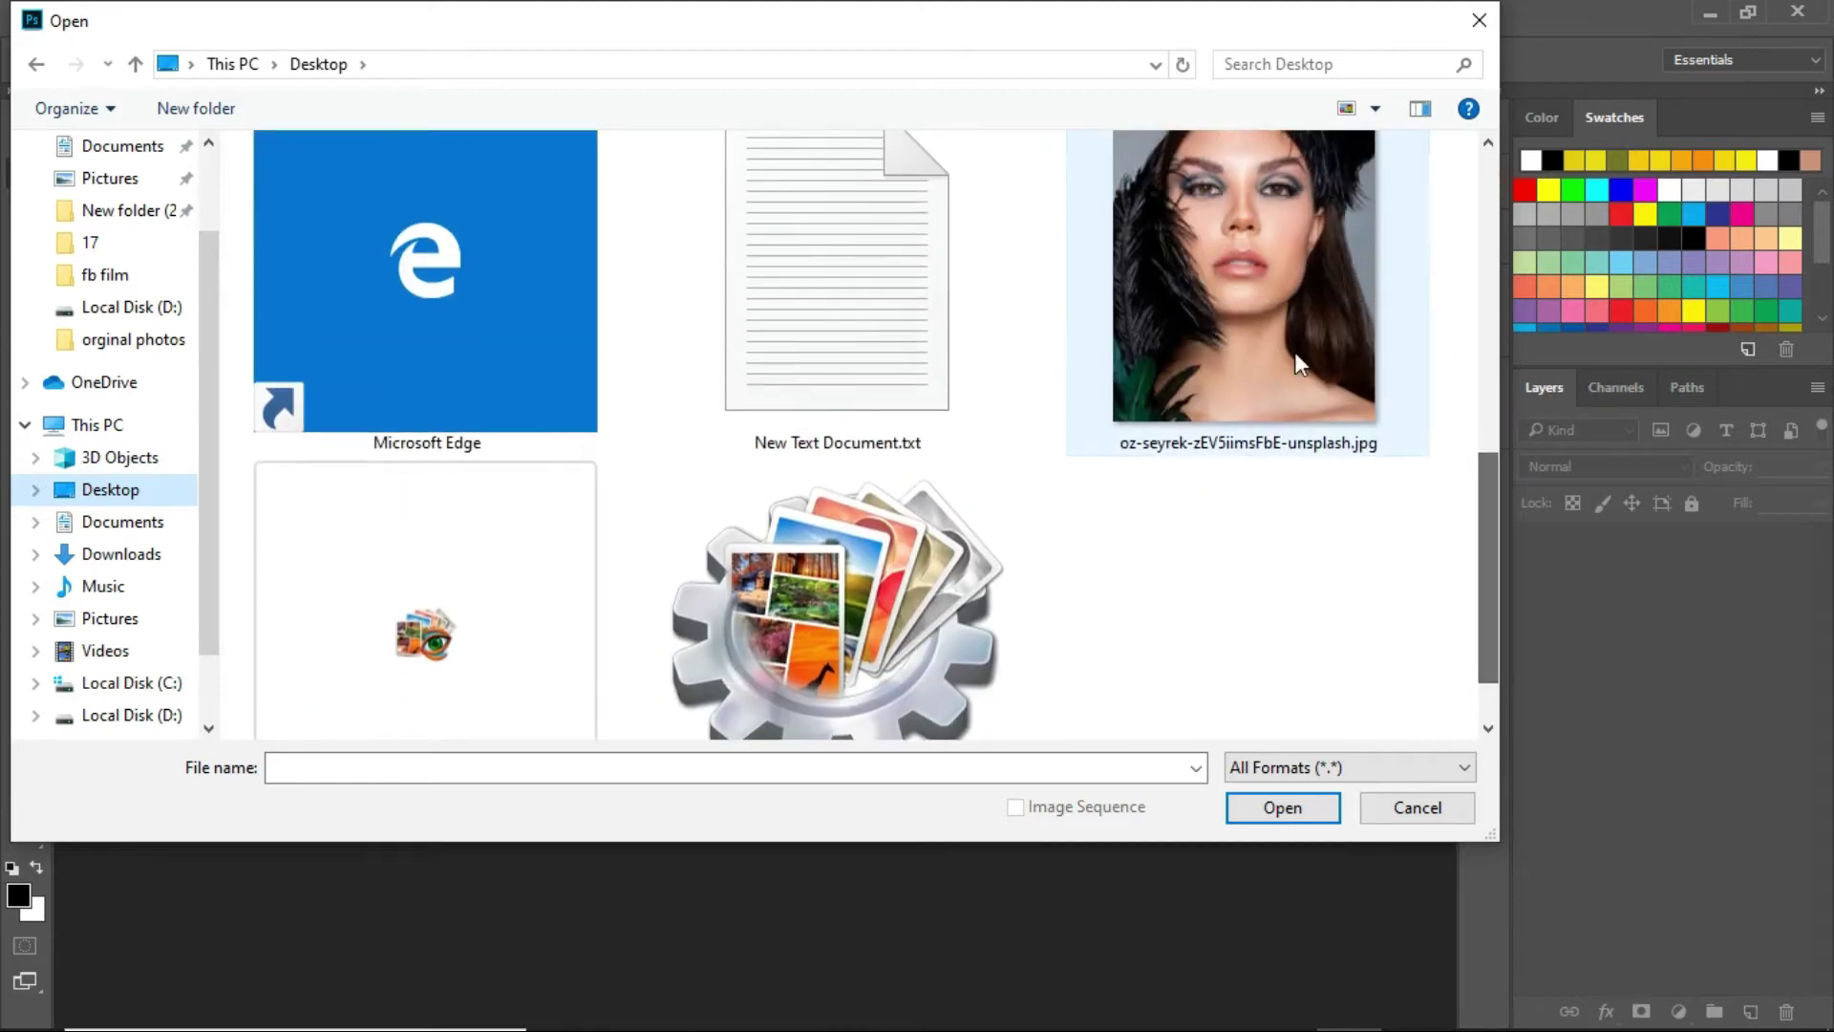
double_click(1287, 331)
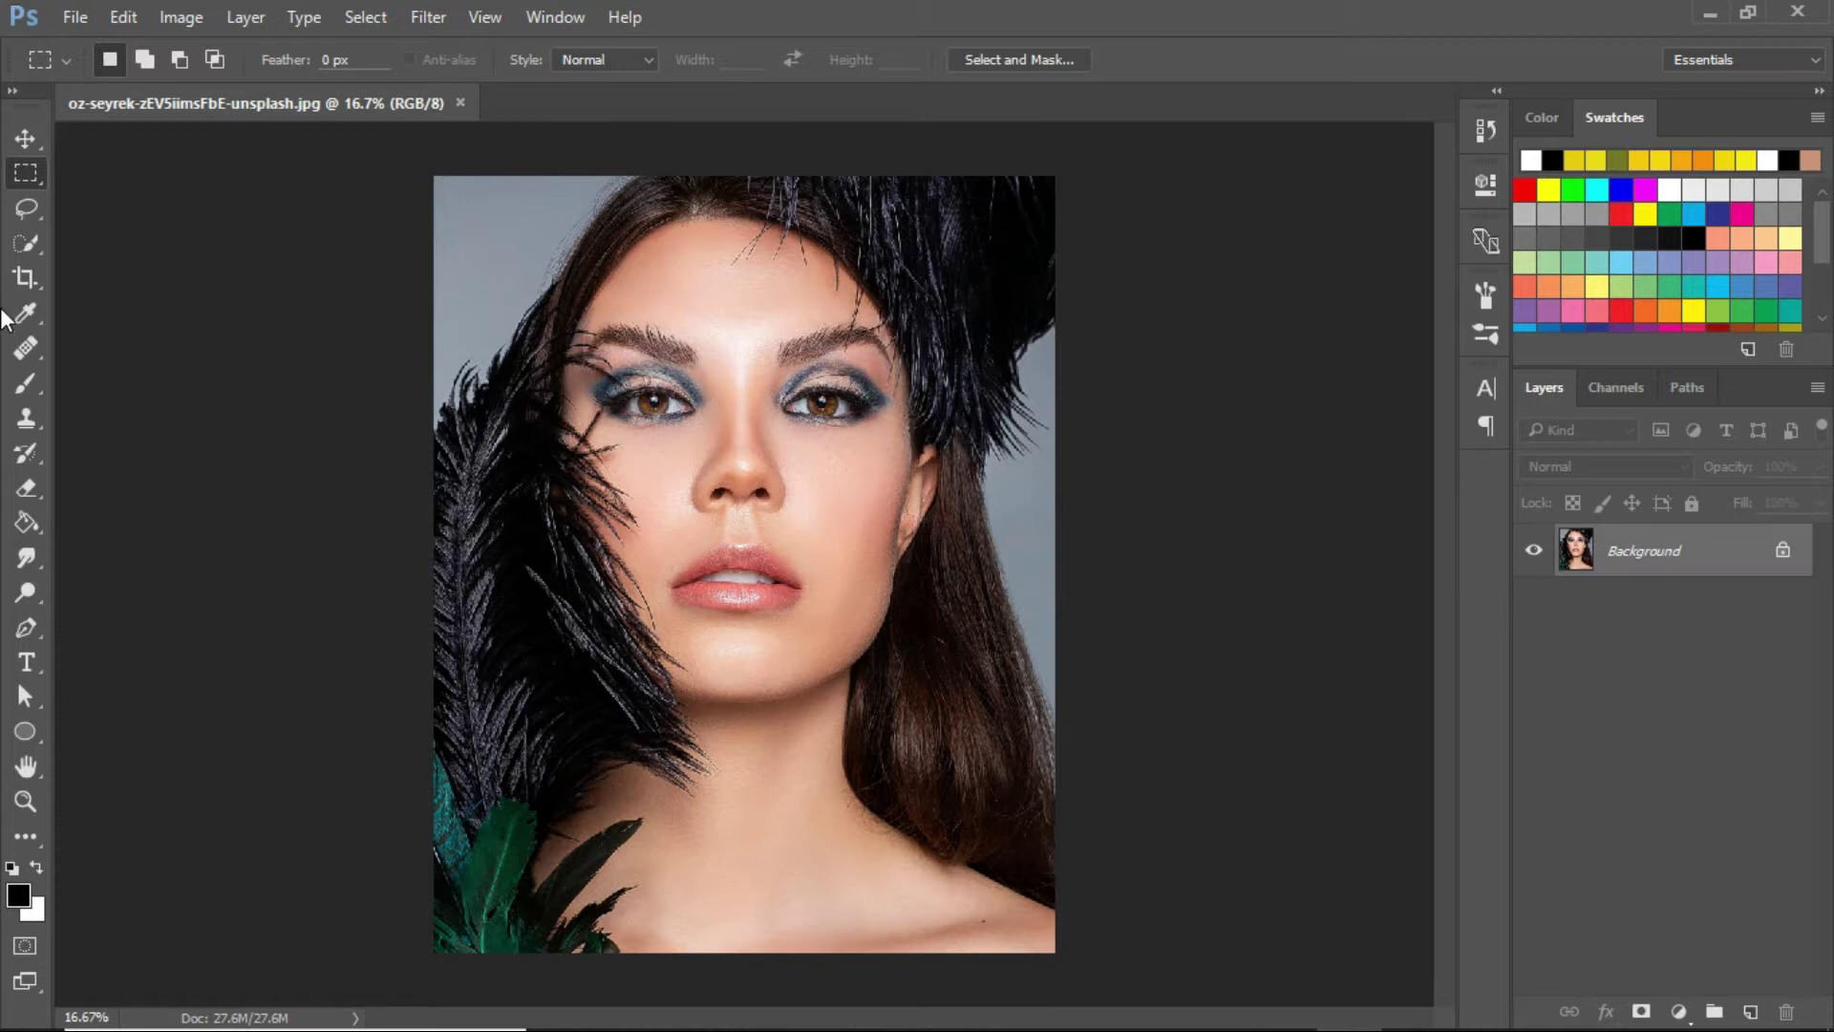
Step: Add a Hue/Saturation adjustment layer above the portrait and set its master hue to -135
click(25, 139)
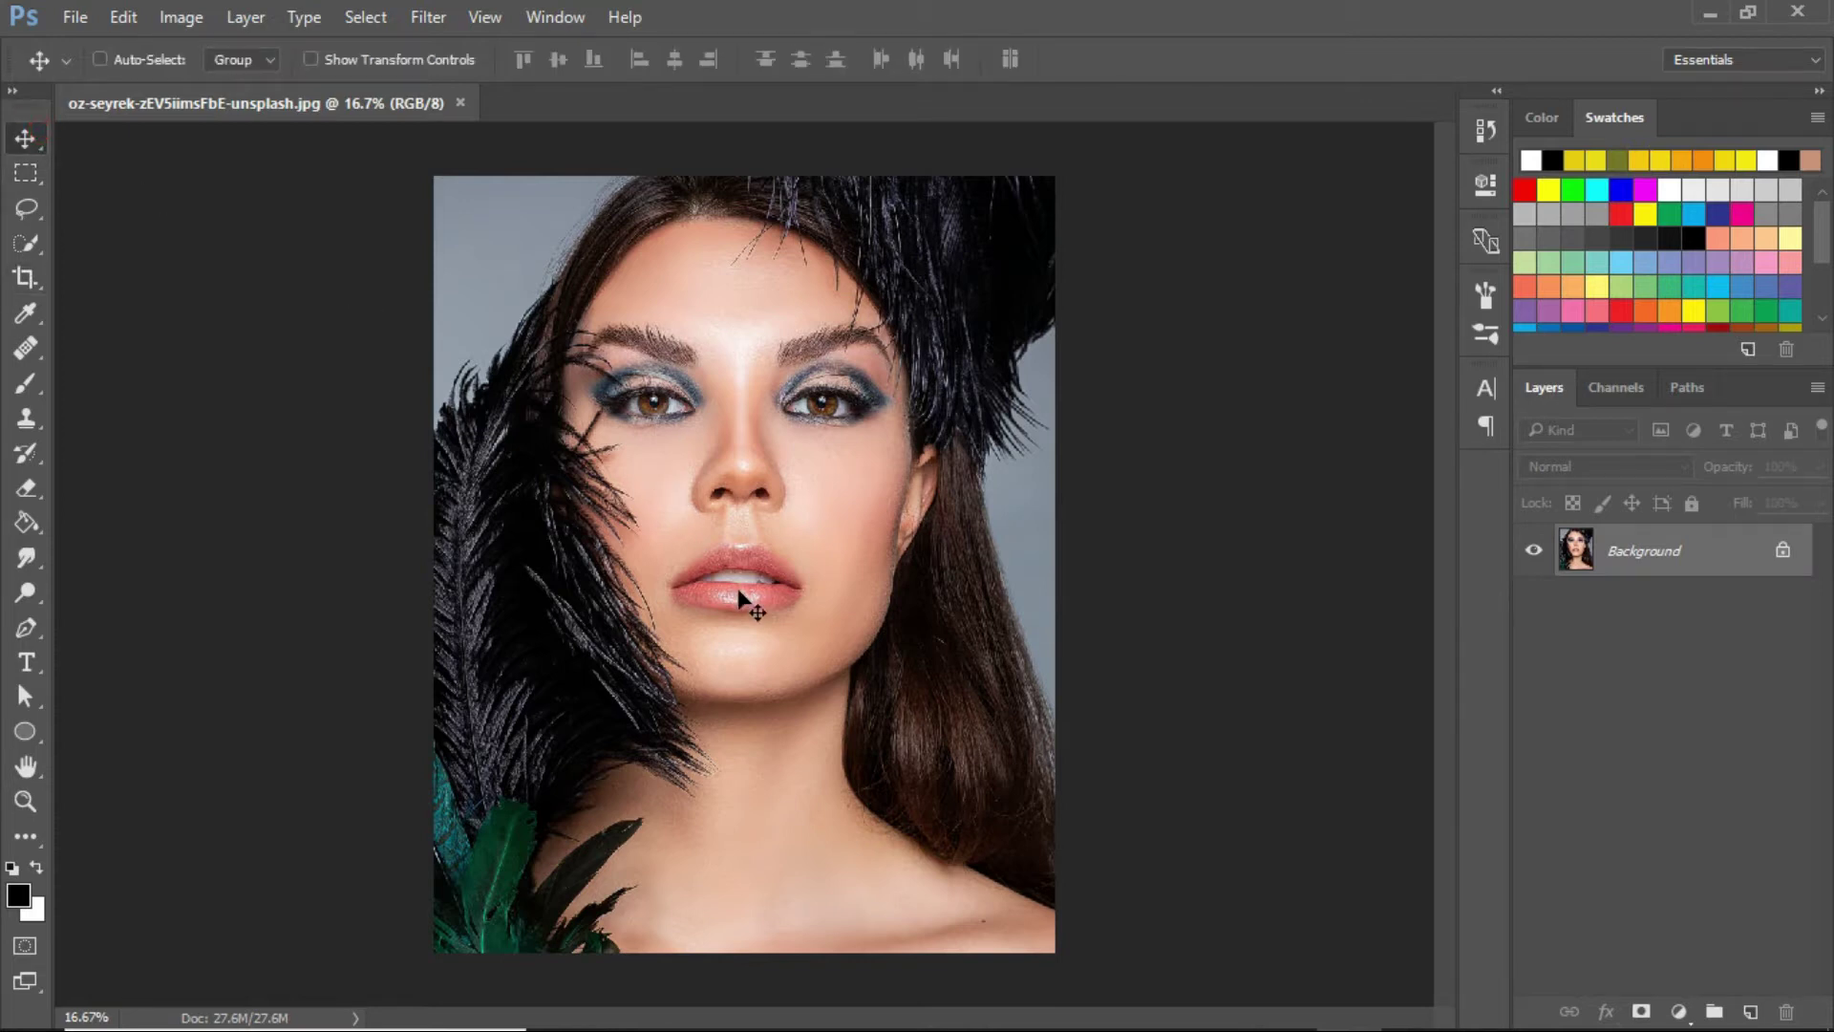
click(26, 801)
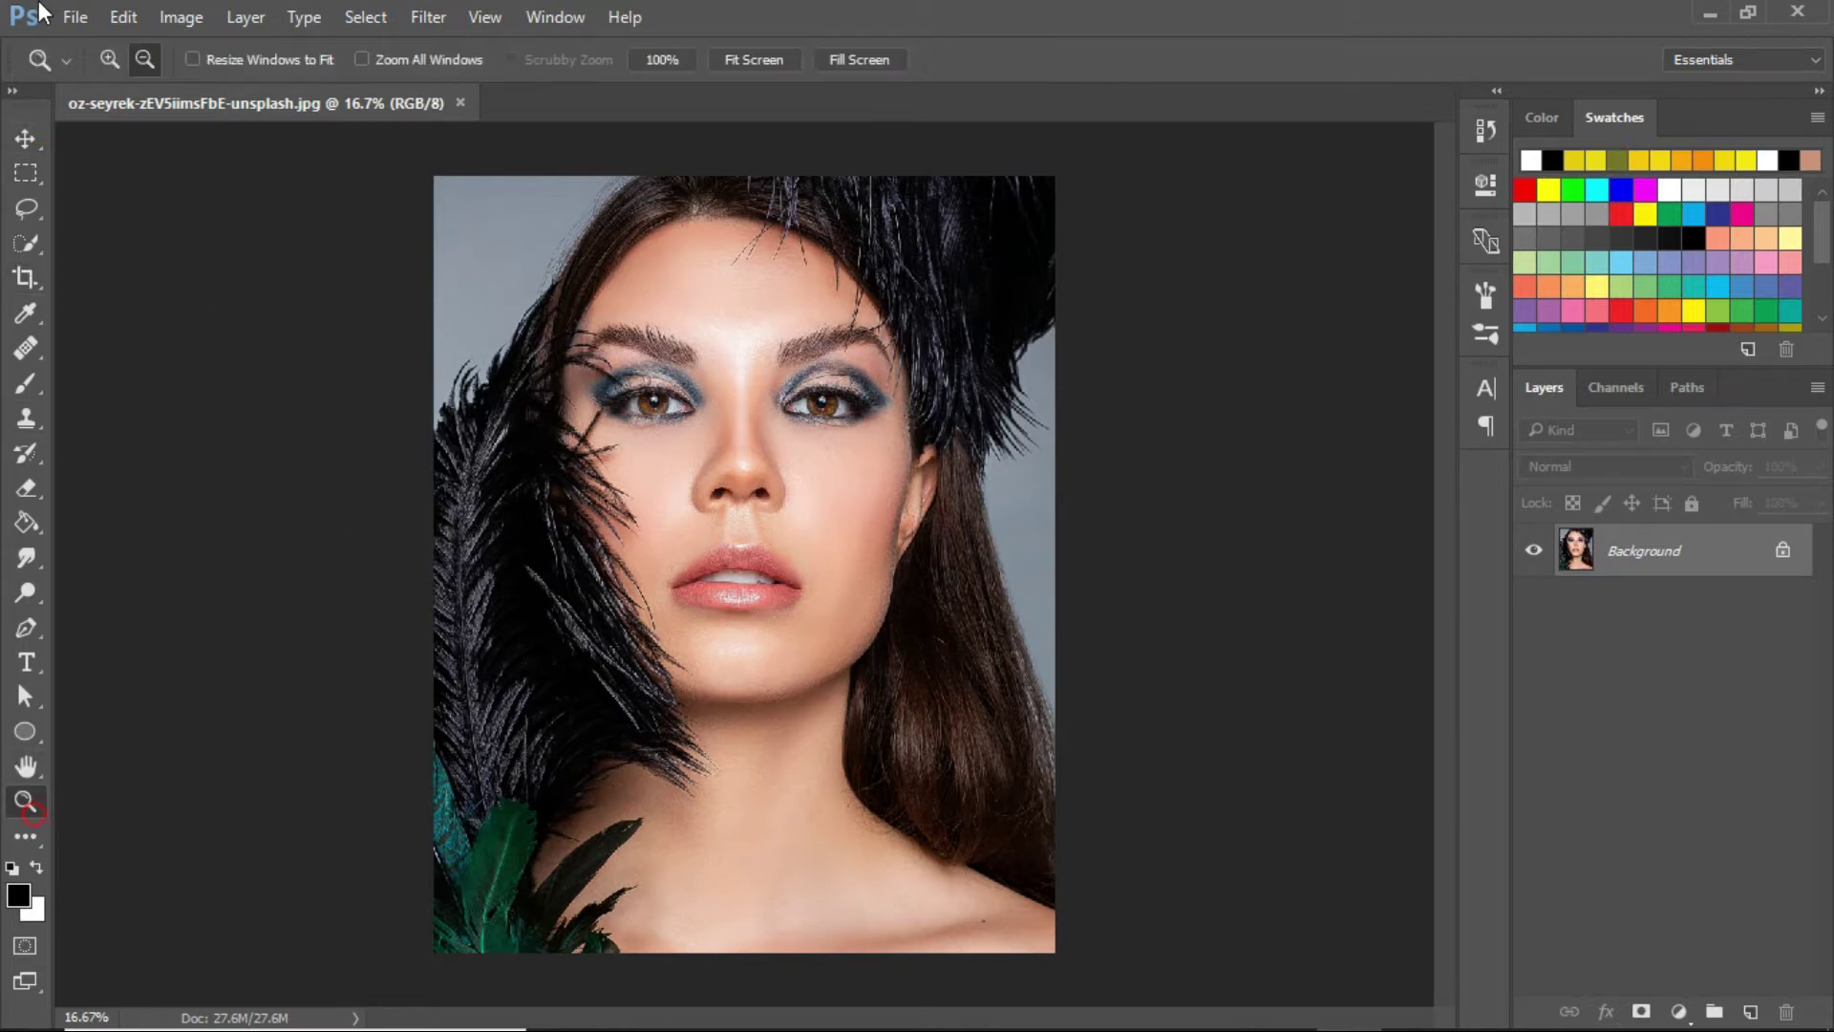
click(837, 578)
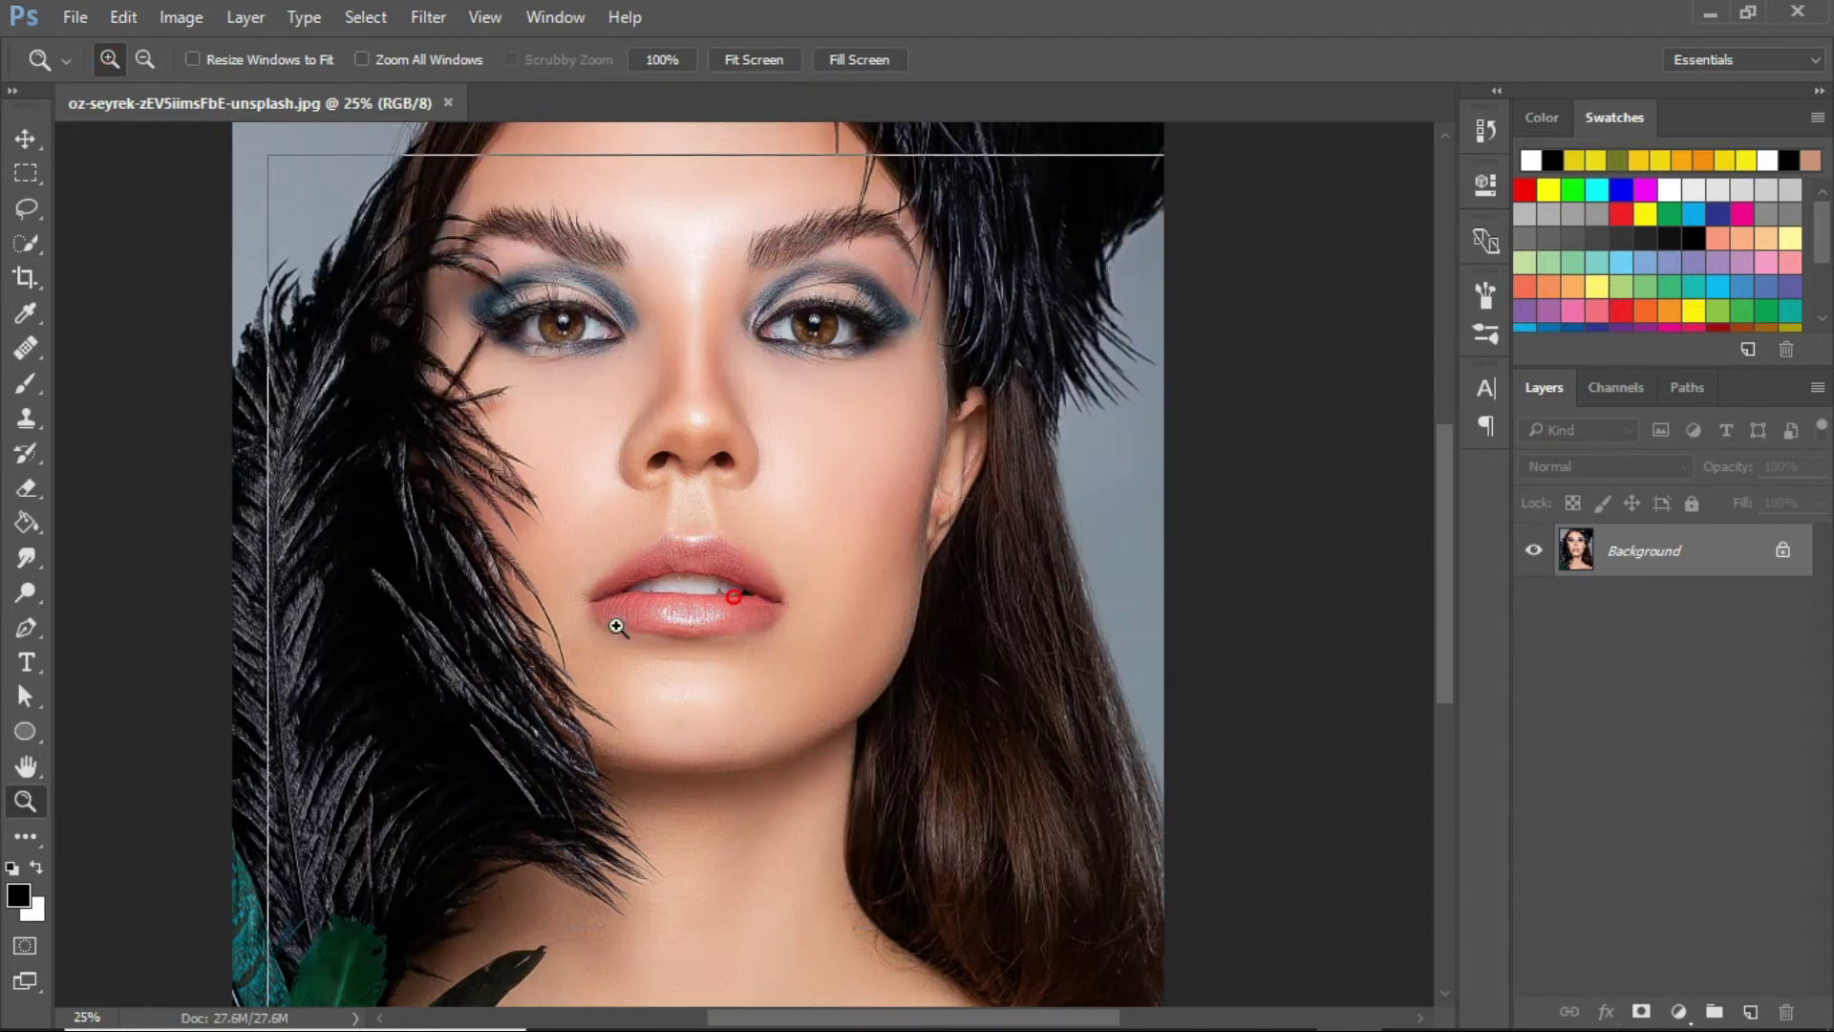
click(621, 607)
click(629, 595)
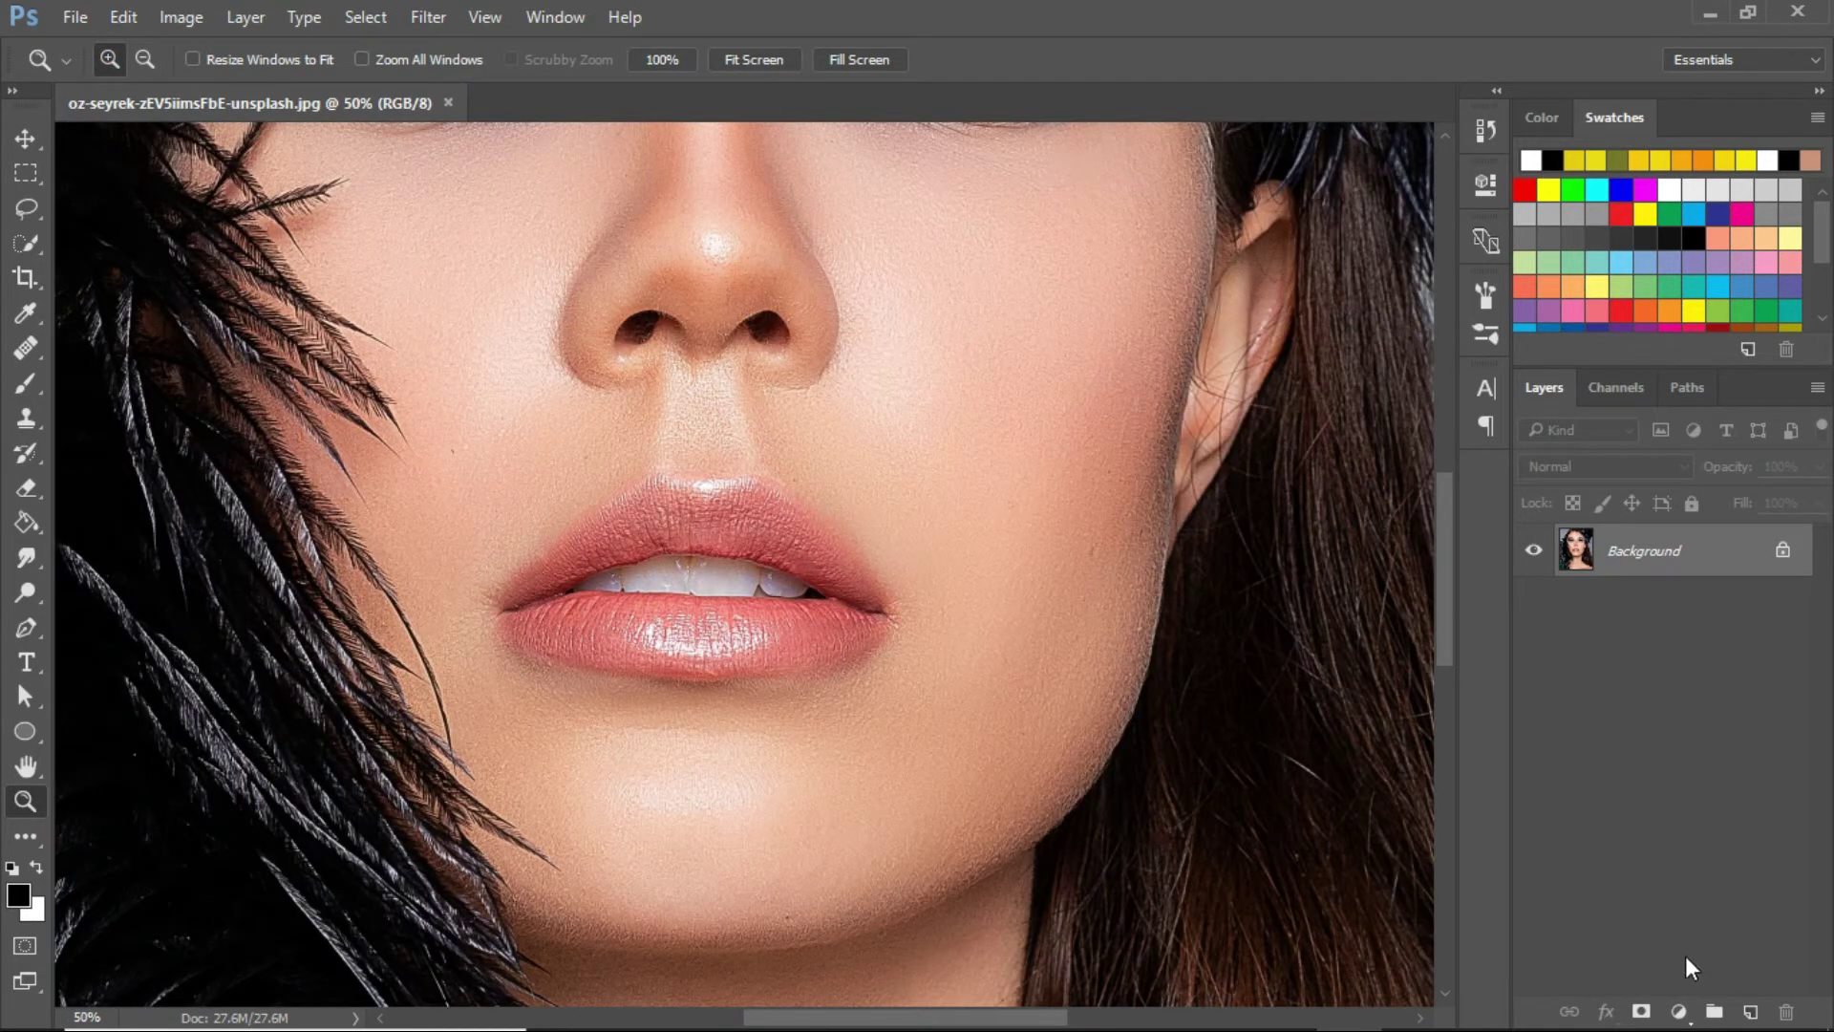
click(1680, 1014)
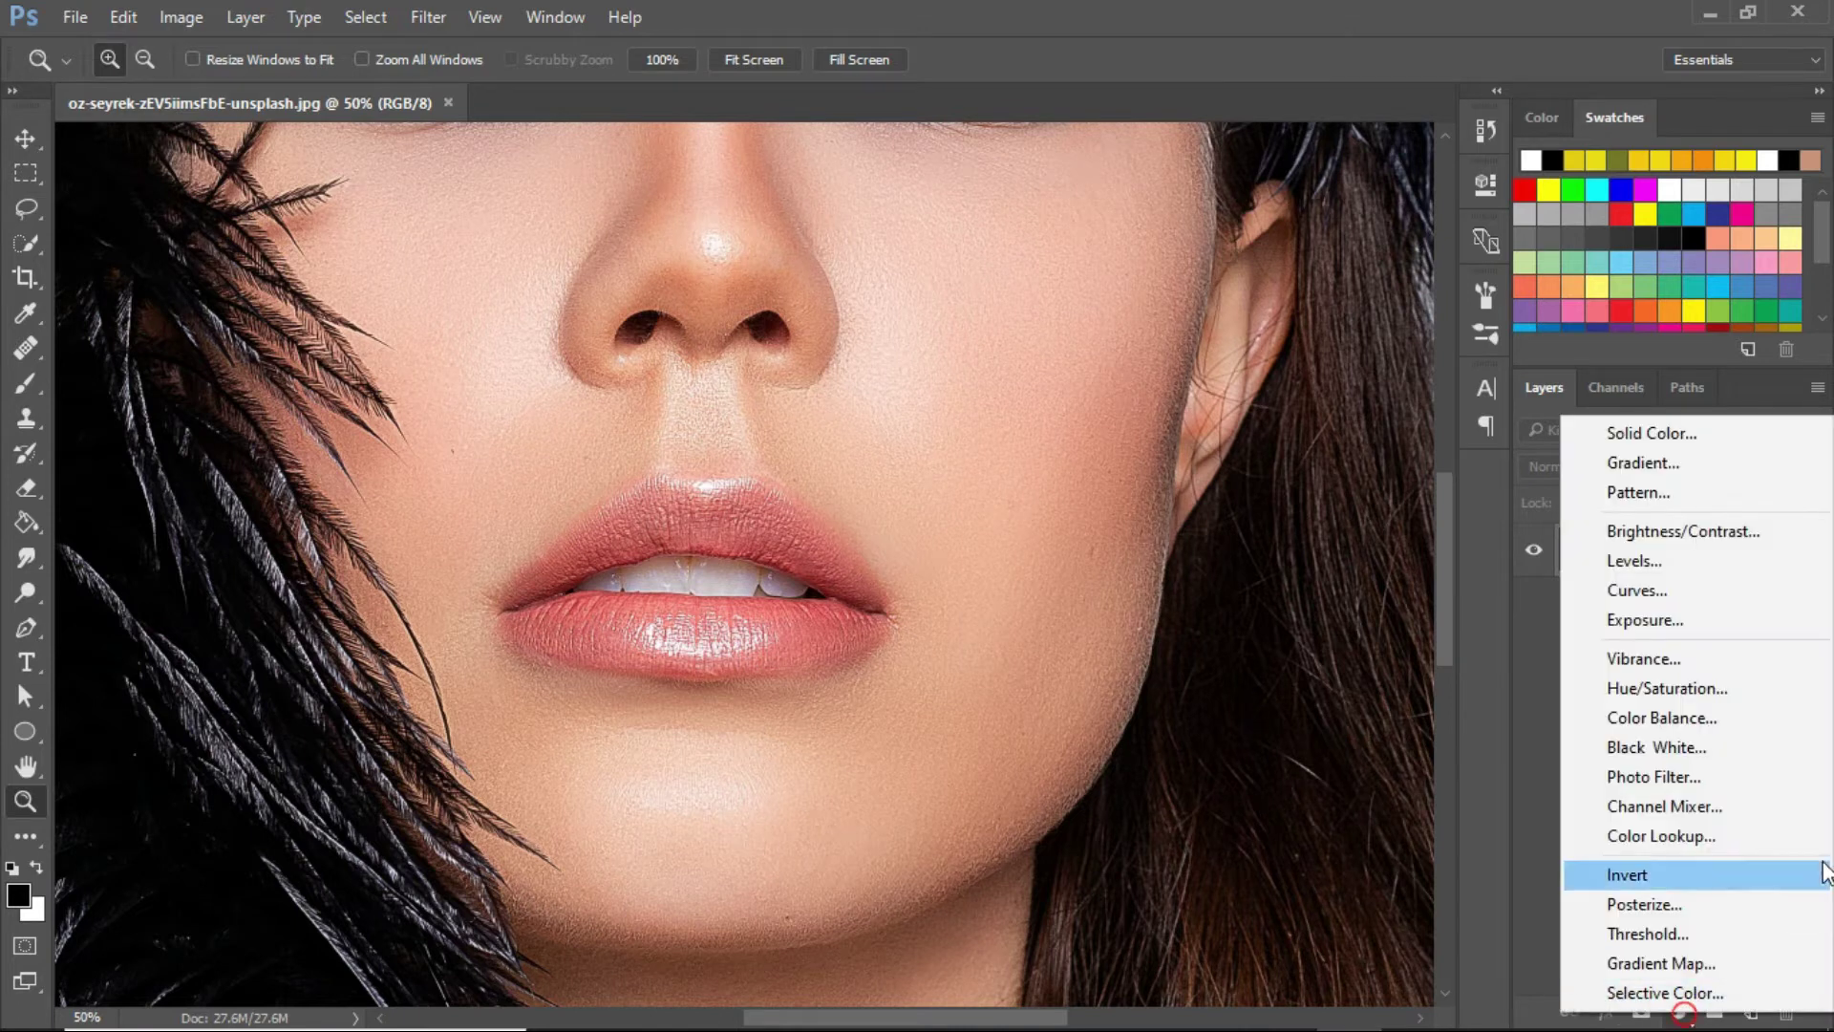
click(1648, 688)
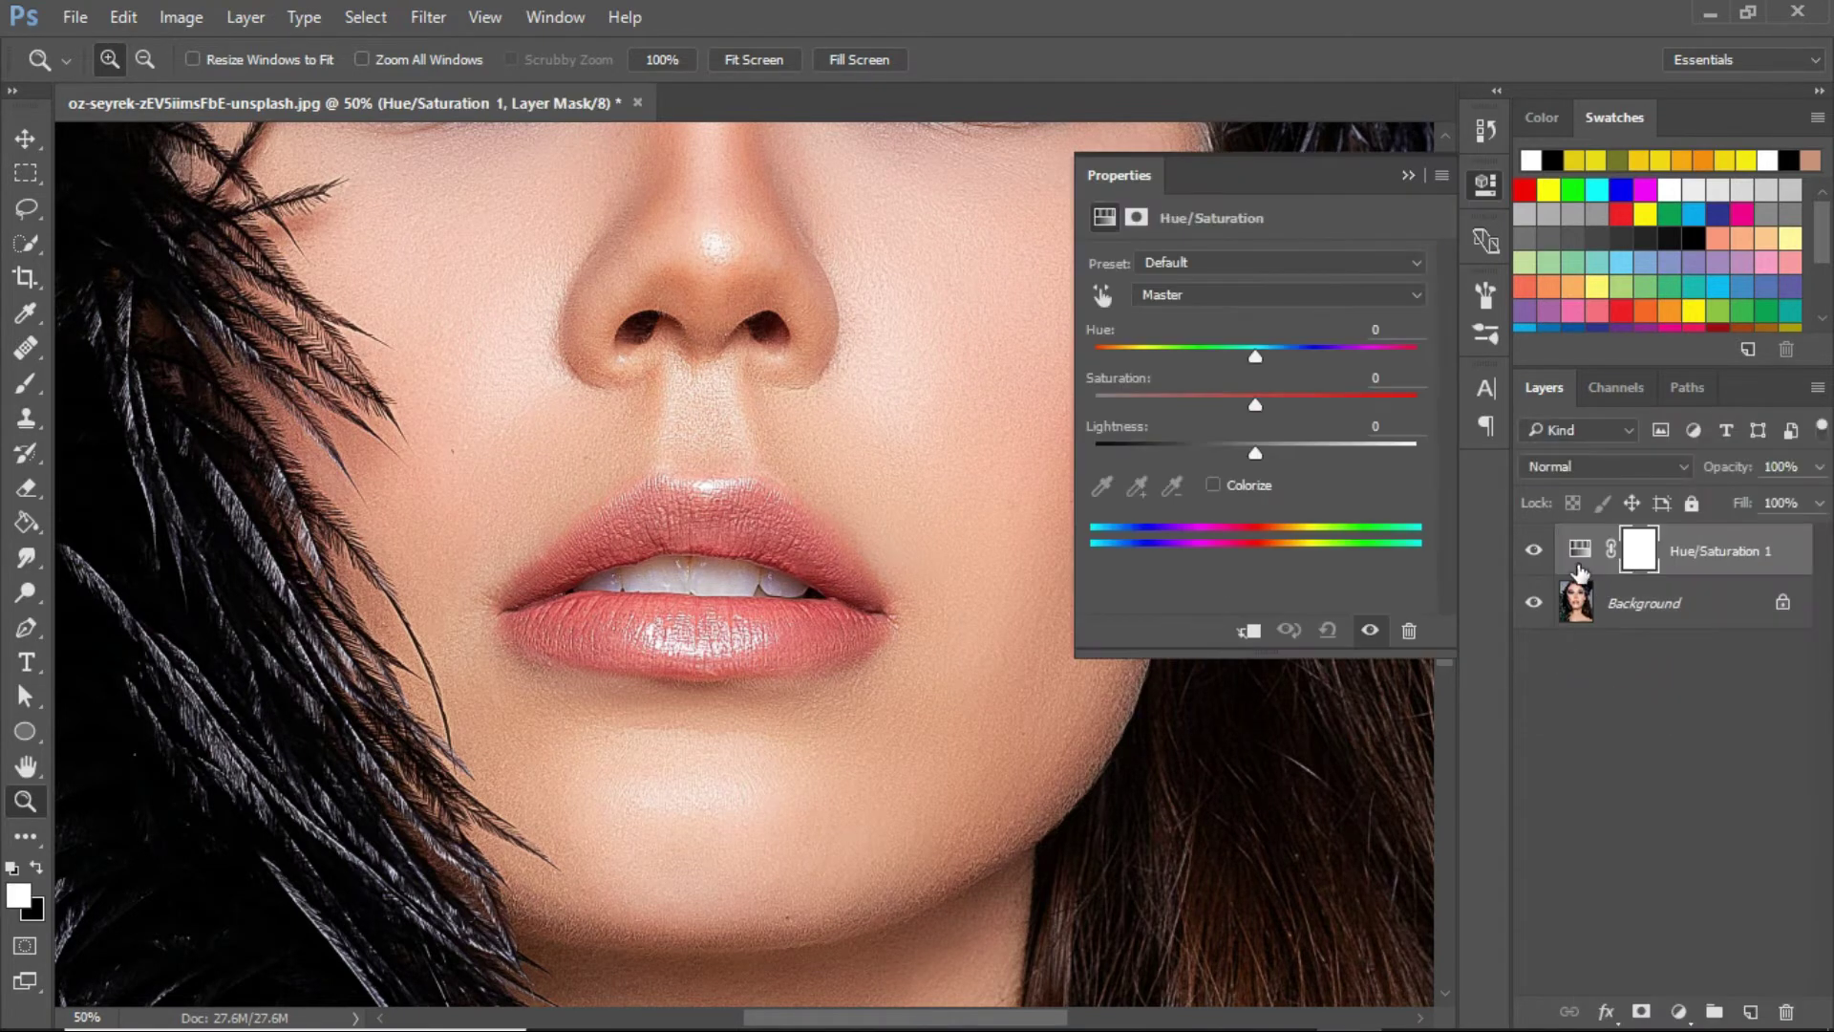
drag(1257, 357, 1126, 353)
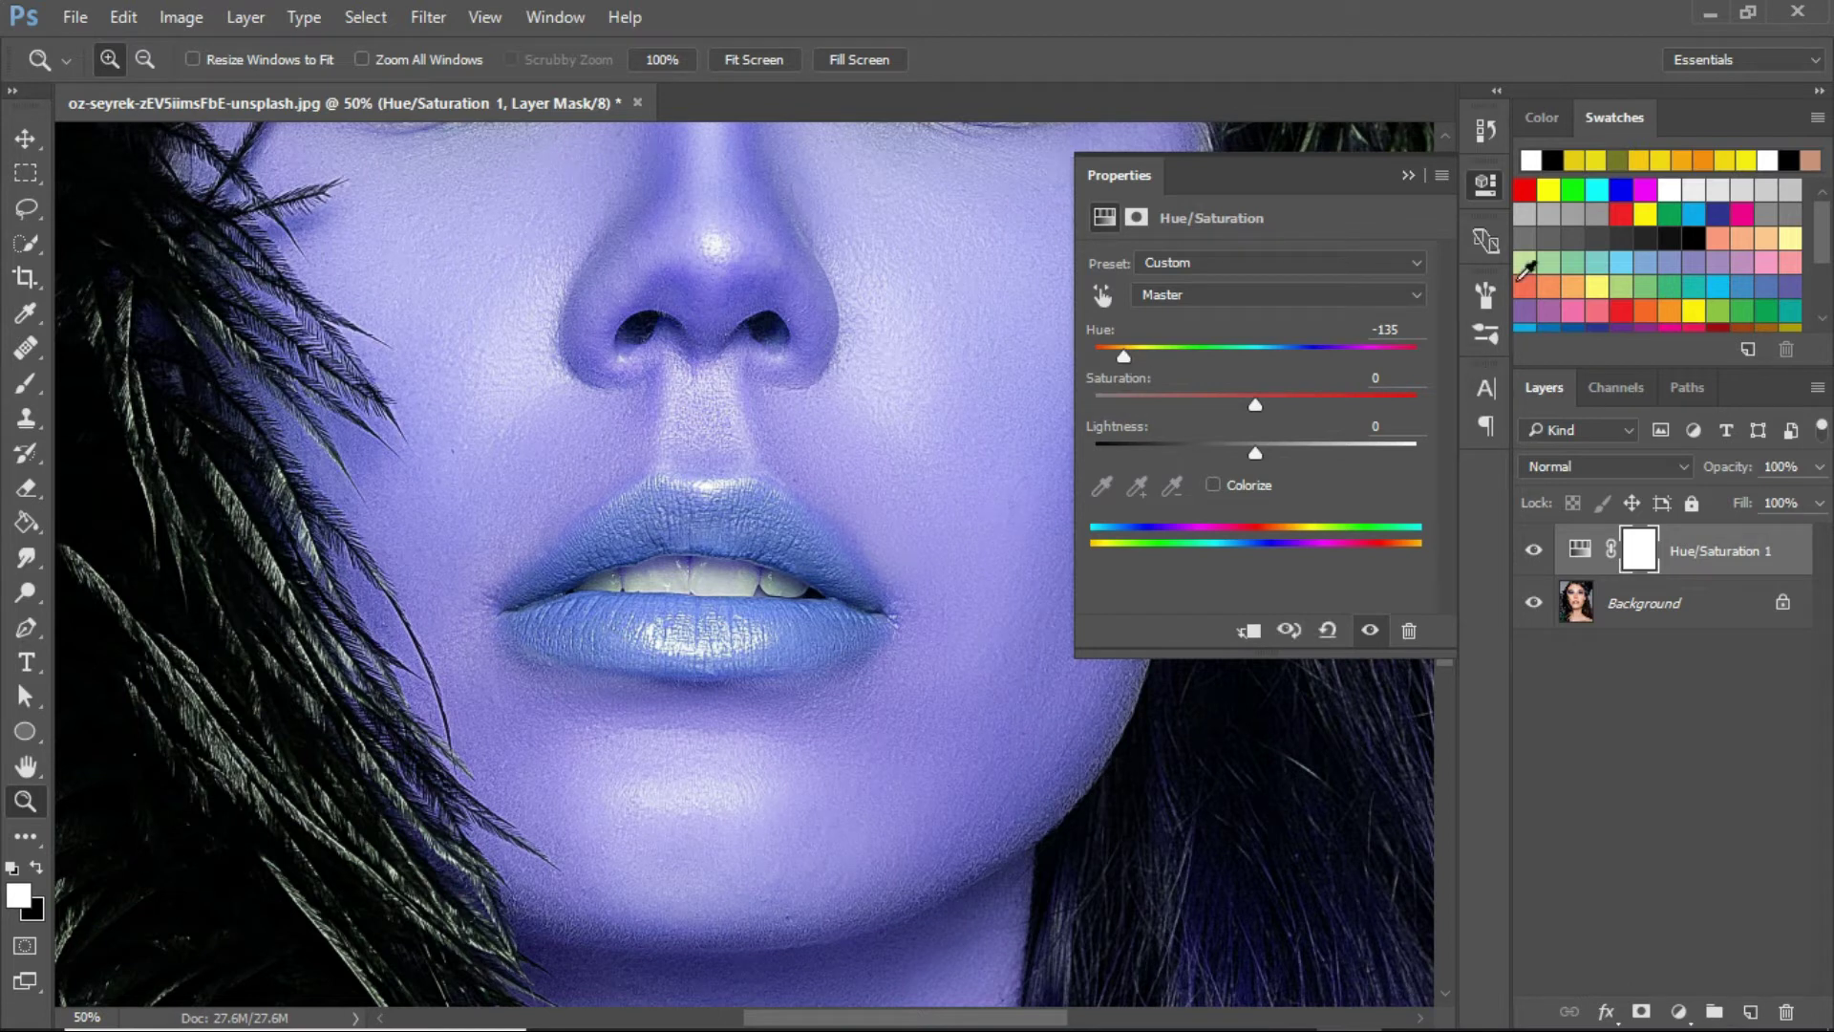
click(1406, 177)
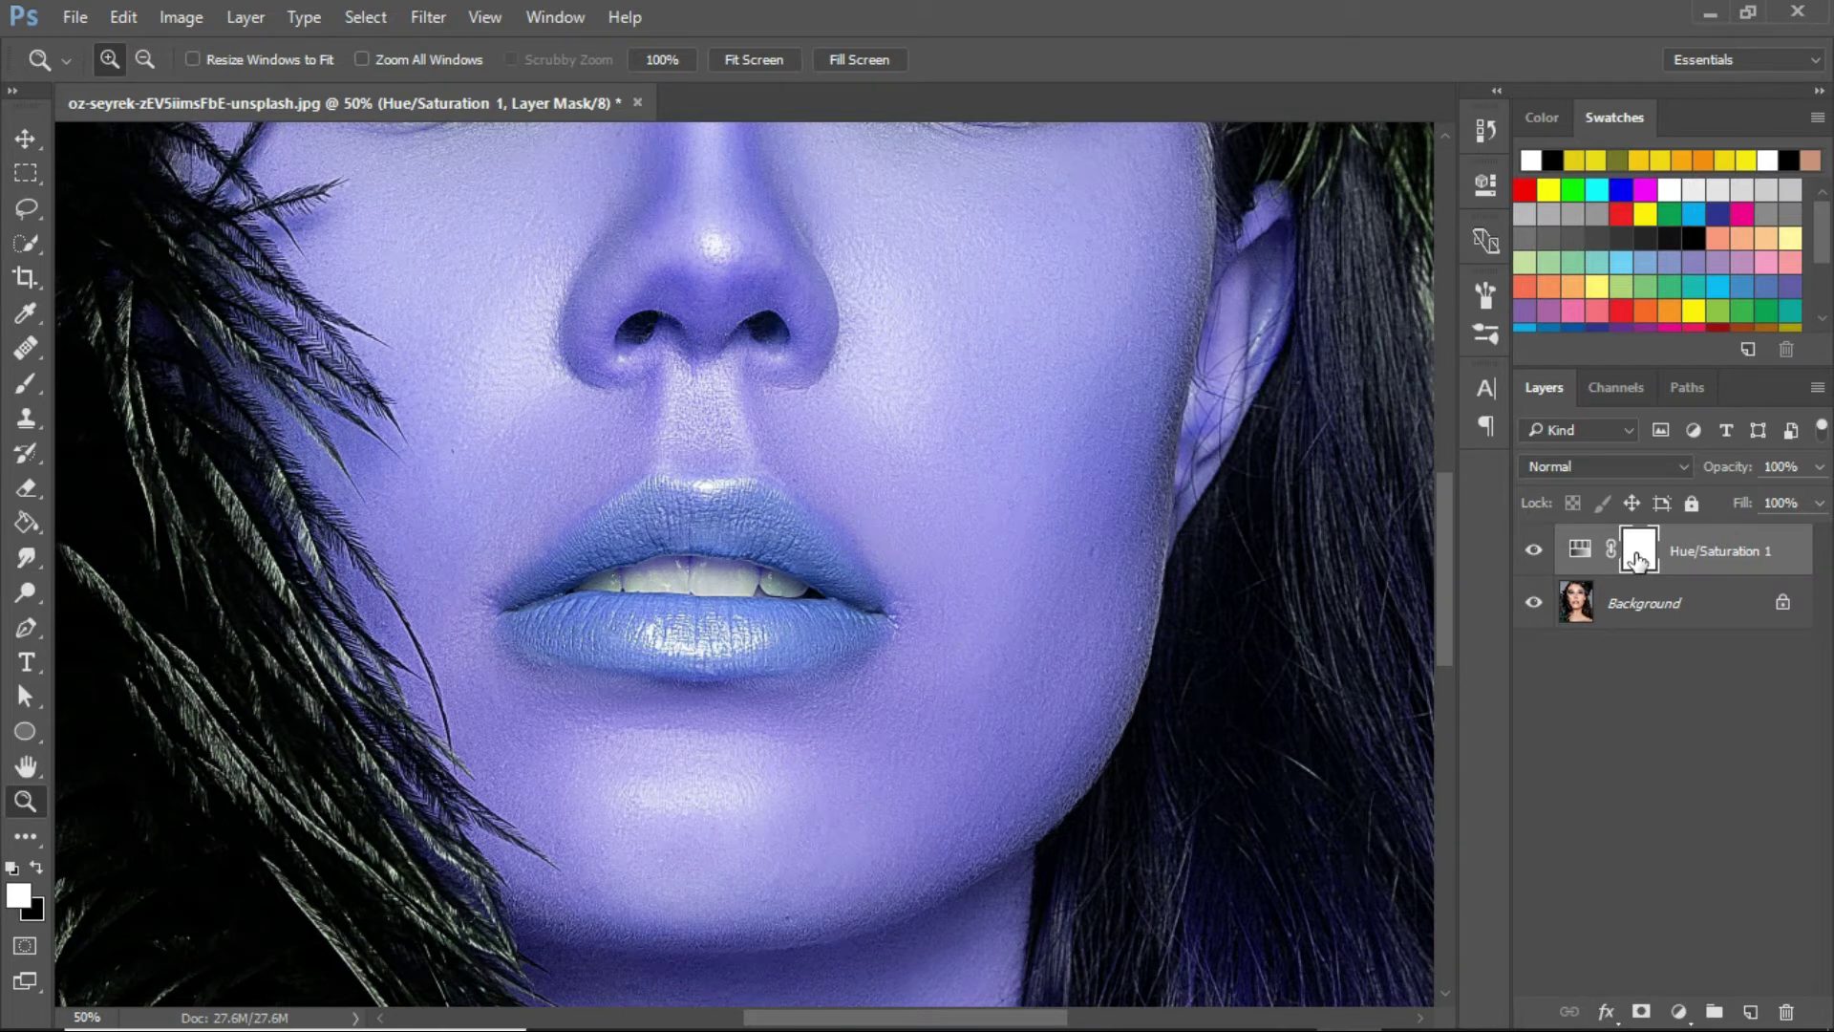
Step: Invert the Hue/Saturation layer's mask to black
drag(1636, 560, 1641, 652)
drag(1633, 560, 1634, 578)
key(ctrl+i)
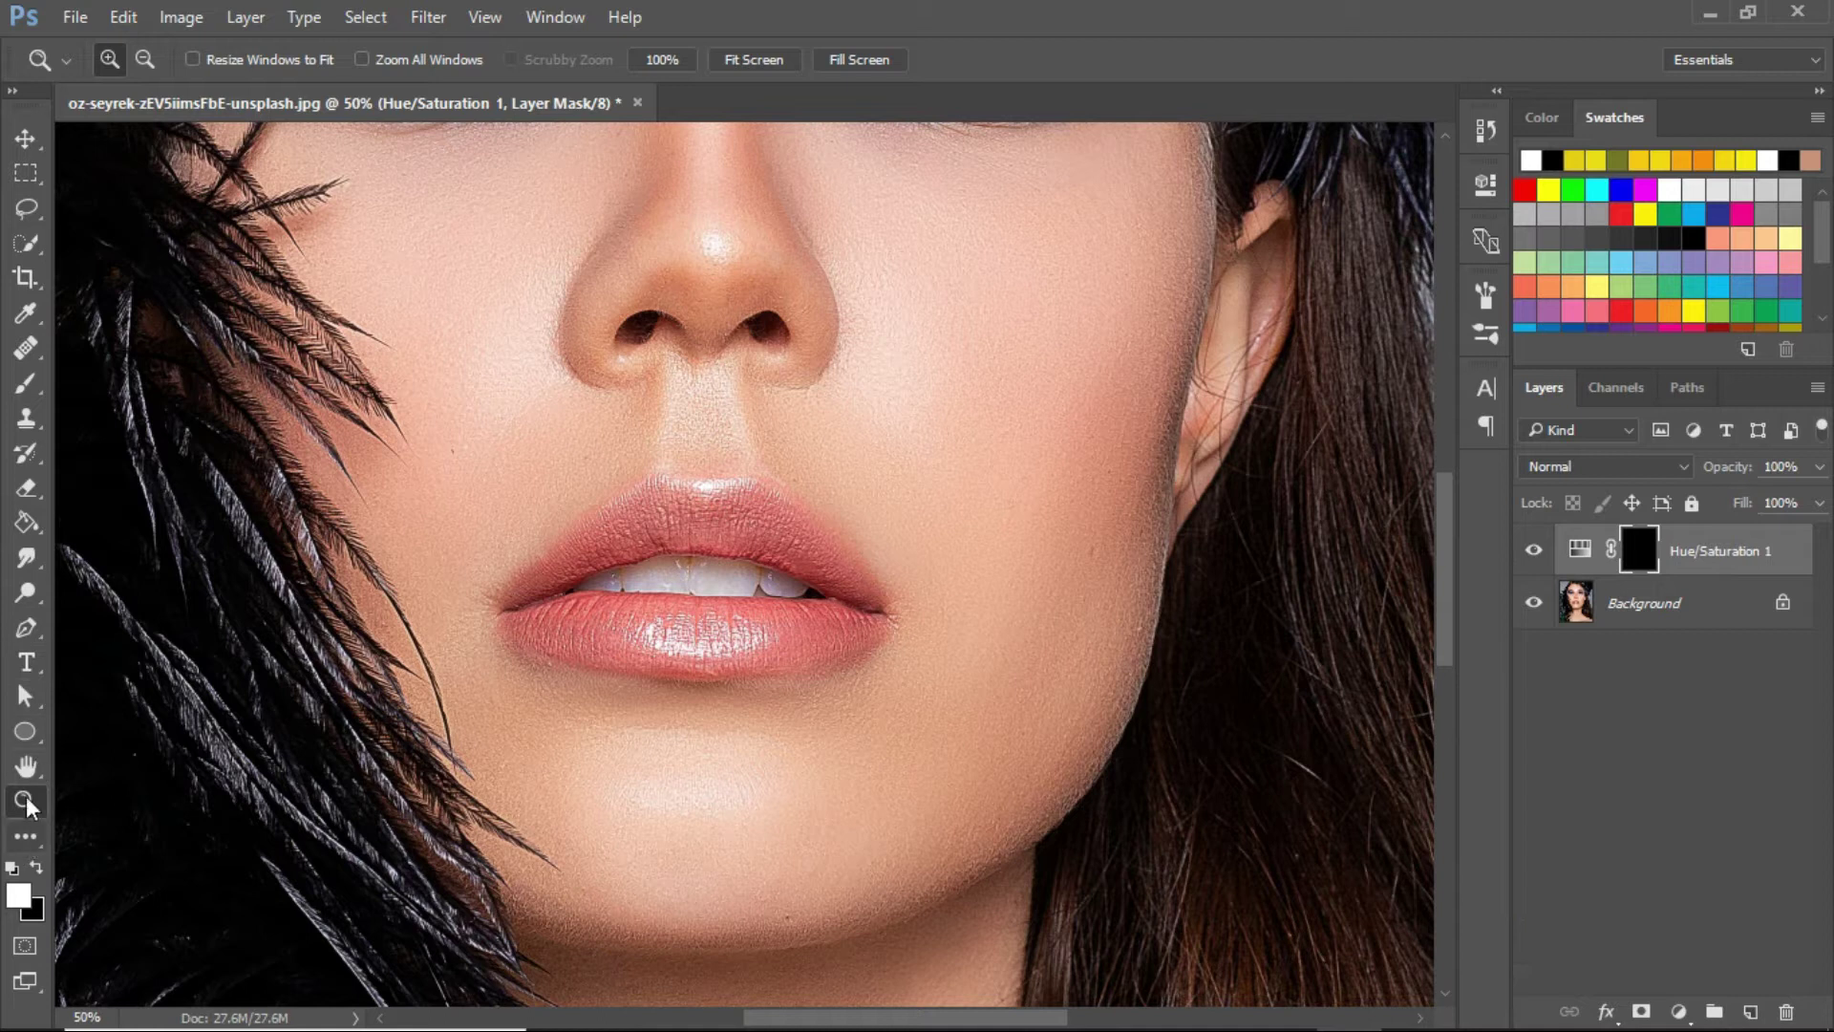
Step: Paint white over the upper and lower lips on the Hue/Saturation mask with a soft 25 px brush, leaving the teeth unpainted
click(708, 621)
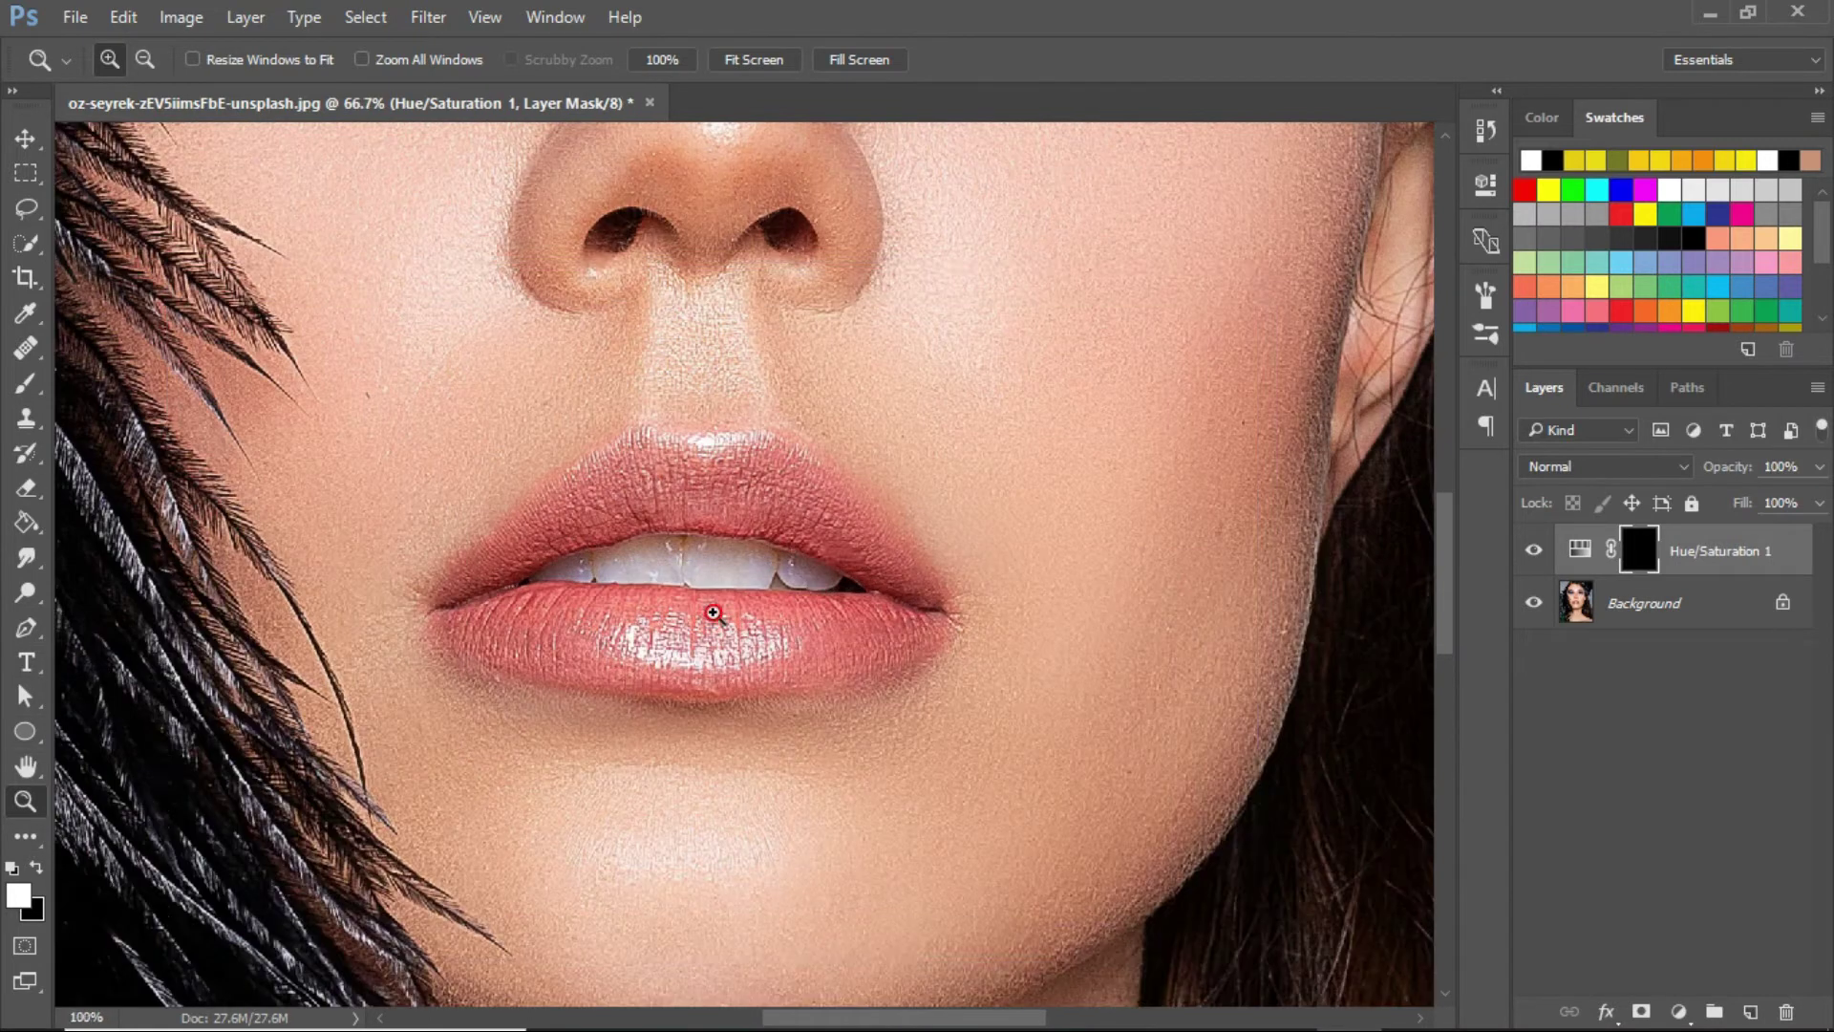
click(707, 616)
click(707, 616)
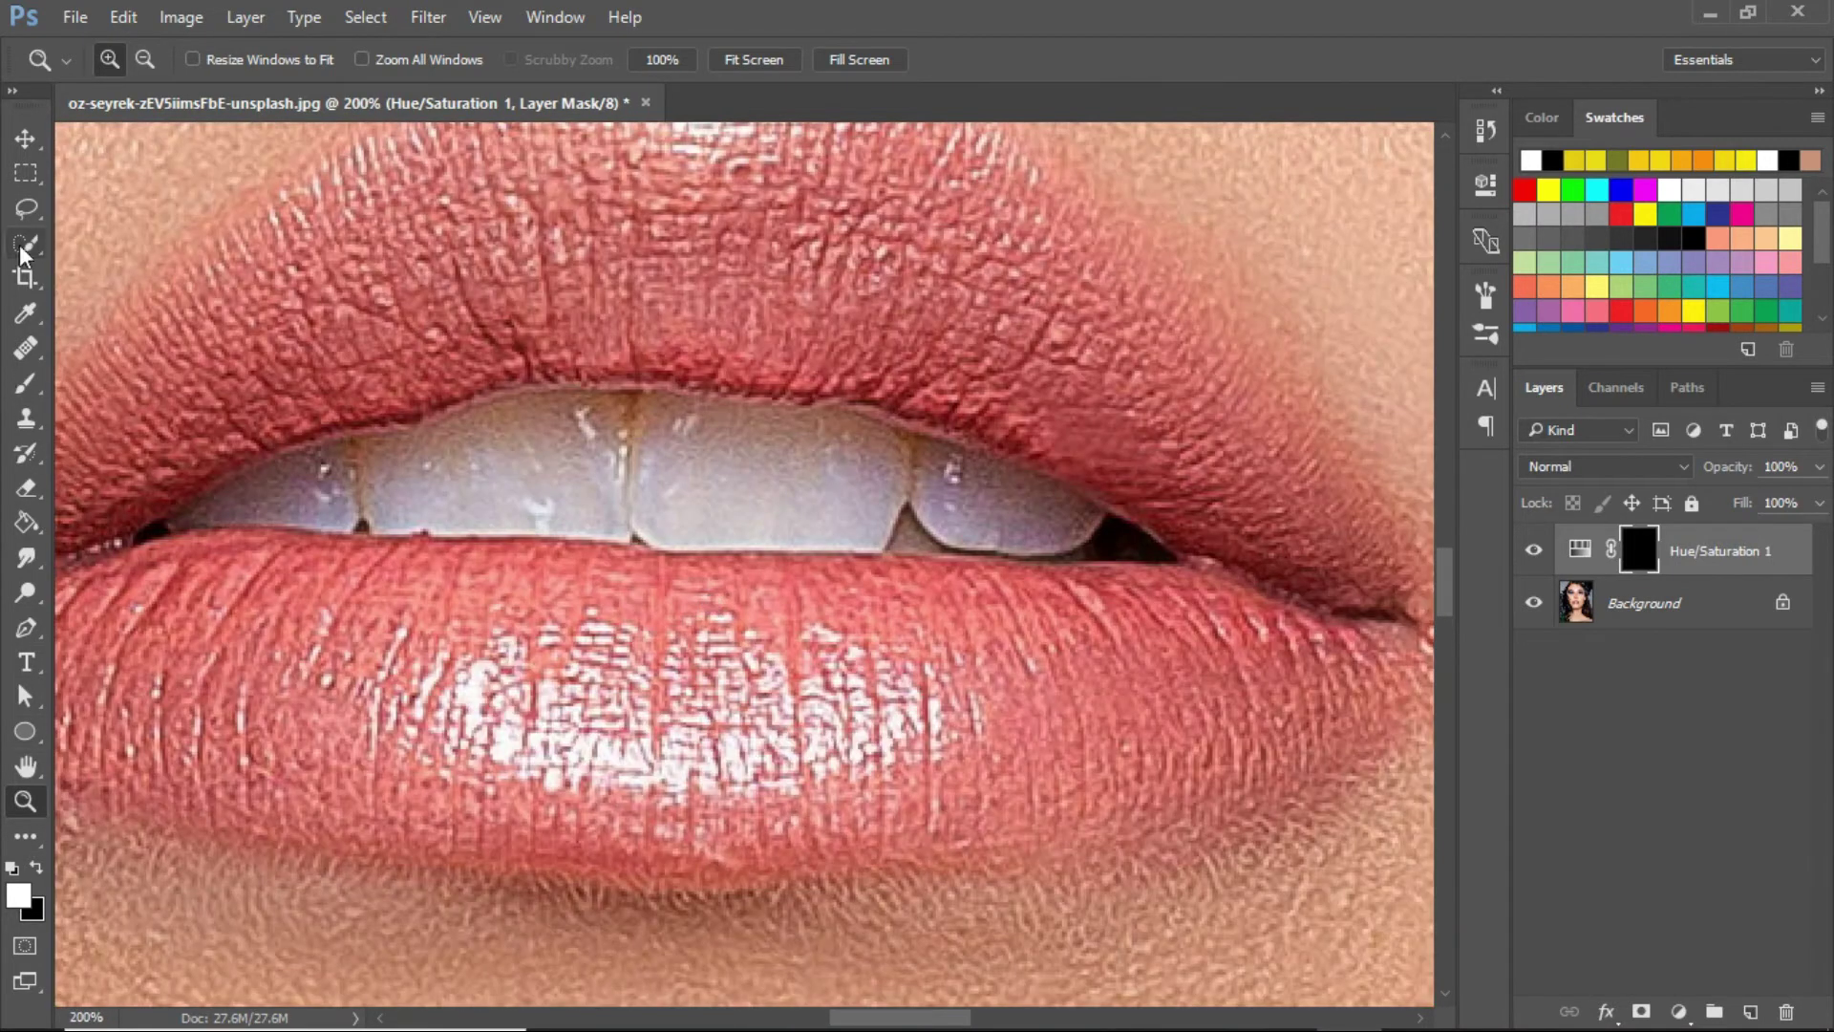
click(27, 386)
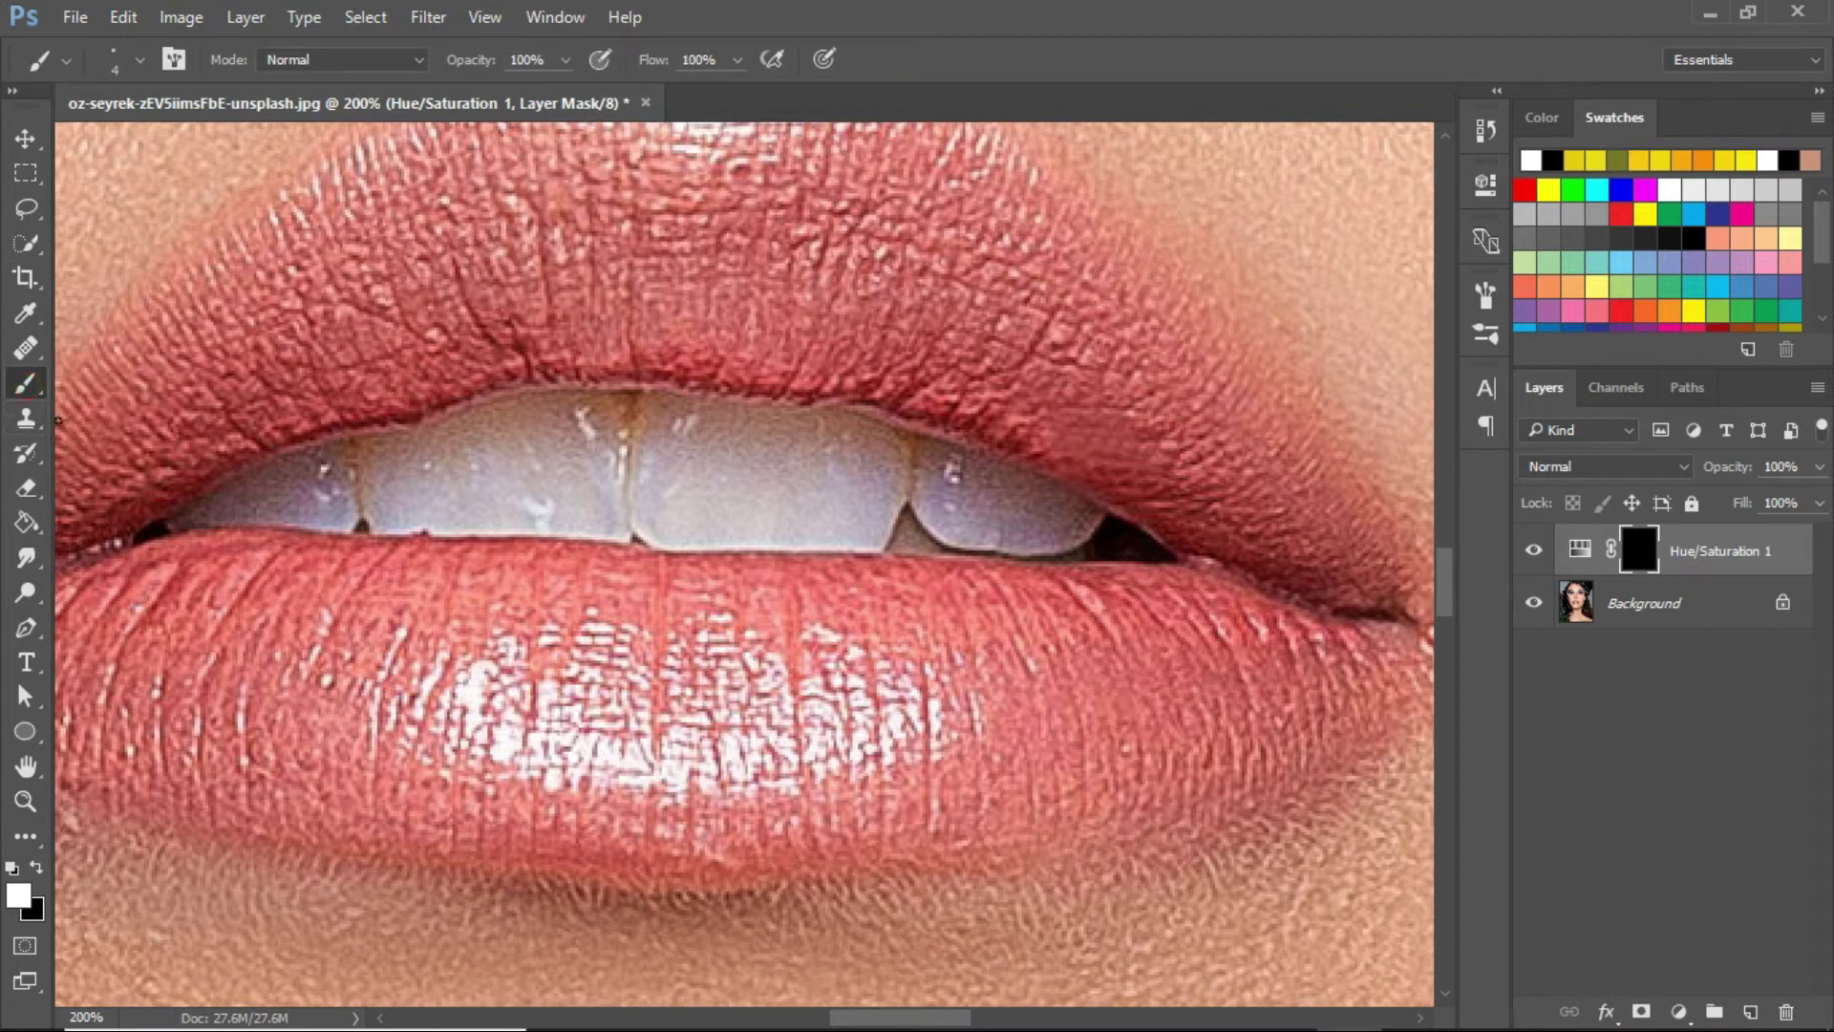
key(bracketright)
key(bracketright)
key(bracketright)
key(bracketright)
key(bracketright)
key(bracketright)
key(bracketright)
key(bracketright)
key(bracketright)
key(bracketright)
drag(549, 688, 678, 680)
key(bracketleft)
key(bracketleft)
click(675, 876)
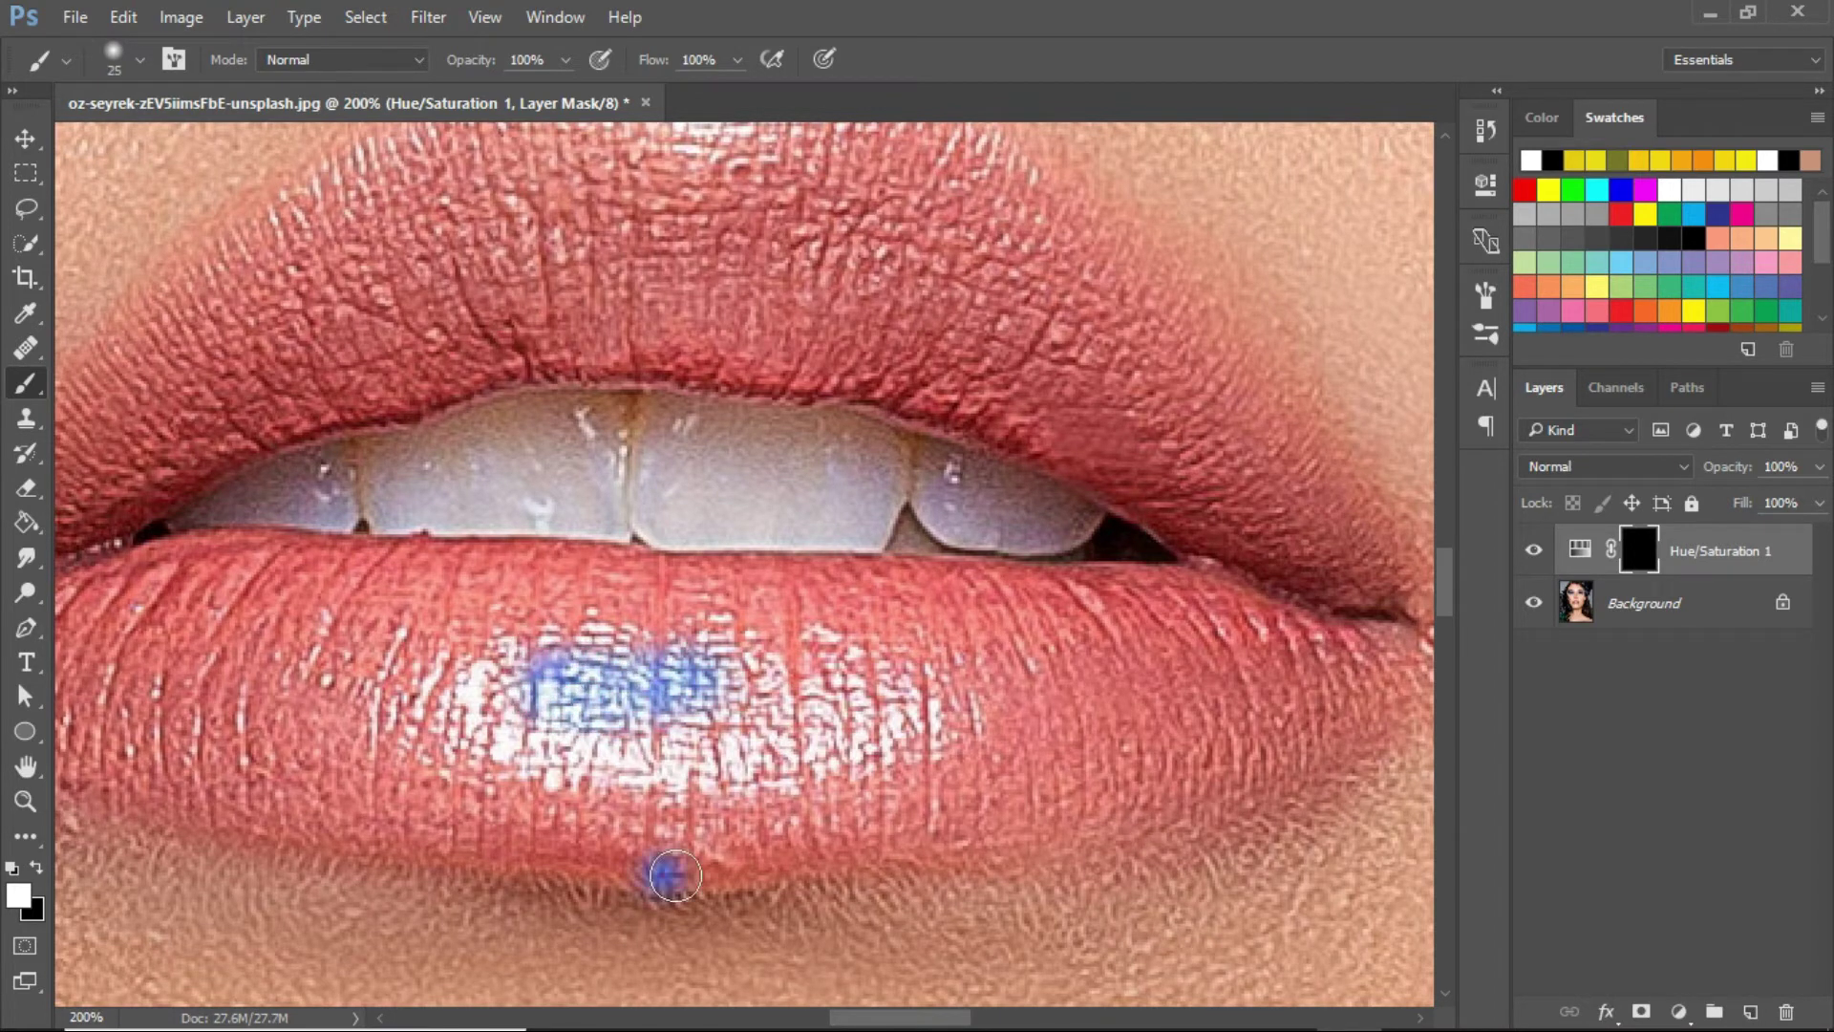
drag(675, 876, 775, 865)
mouse_move(660, 719)
mouse_down()
mouse_move(641, 716)
mouse_move(834, 748)
mouse_move(648, 799)
mouse_move(894, 702)
mouse_move(811, 616)
mouse_move(736, 575)
mouse_move(177, 585)
mouse_move(1180, 590)
mouse_move(1194, 502)
mouse_move(1060, 458)
mouse_move(1156, 383)
mouse_move(695, 345)
mouse_move(766, 371)
mouse_move(841, 316)
mouse_move(527, 335)
mouse_move(401, 377)
mouse_up()
key(x)
key(x)
key(space)
drag(229, 300, 756, 343)
mouse_move(713, 365)
mouse_down()
mouse_move(512, 520)
mouse_move(631, 516)
mouse_move(659, 645)
mouse_move(807, 735)
mouse_move(506, 716)
mouse_move(556, 719)
mouse_move(346, 552)
mouse_up()
key(space)
mouse_move(573, 668)
mouse_down()
mouse_move(860, 702)
mouse_move(592, 649)
mouse_up()
key(space)
mouse_move(668, 688)
mouse_down()
mouse_move(955, 620)
mouse_move(967, 545)
mouse_move(1037, 468)
mouse_up()
key(space)
drag(1063, 590, 698, 730)
mouse_move(907, 440)
mouse_down()
mouse_move(962, 496)
mouse_move(931, 463)
mouse_up()
key(space)
drag(789, 364, 1044, 617)
mouse_move(661, 322)
mouse_down()
mouse_move(260, 382)
mouse_move(150, 469)
mouse_move(550, 471)
mouse_move(397, 379)
mouse_move(693, 360)
mouse_move(891, 388)
mouse_move(1098, 618)
mouse_move(822, 418)
mouse_move(1008, 549)
mouse_up()
key(space)
drag(478, 544, 924, 528)
drag(611, 506, 268, 774)
key(space)
drag(1232, 812, 568, 609)
drag(843, 773, 930, 732)
Step: Reduce the brush opacity to 13% and touch up the lip edges and corners on the Hue/Saturation mask
click(565, 60)
drag(570, 97, 457, 99)
mouse_move(871, 357)
mouse_down()
mouse_move(912, 364)
mouse_move(1039, 577)
mouse_move(946, 700)
mouse_up()
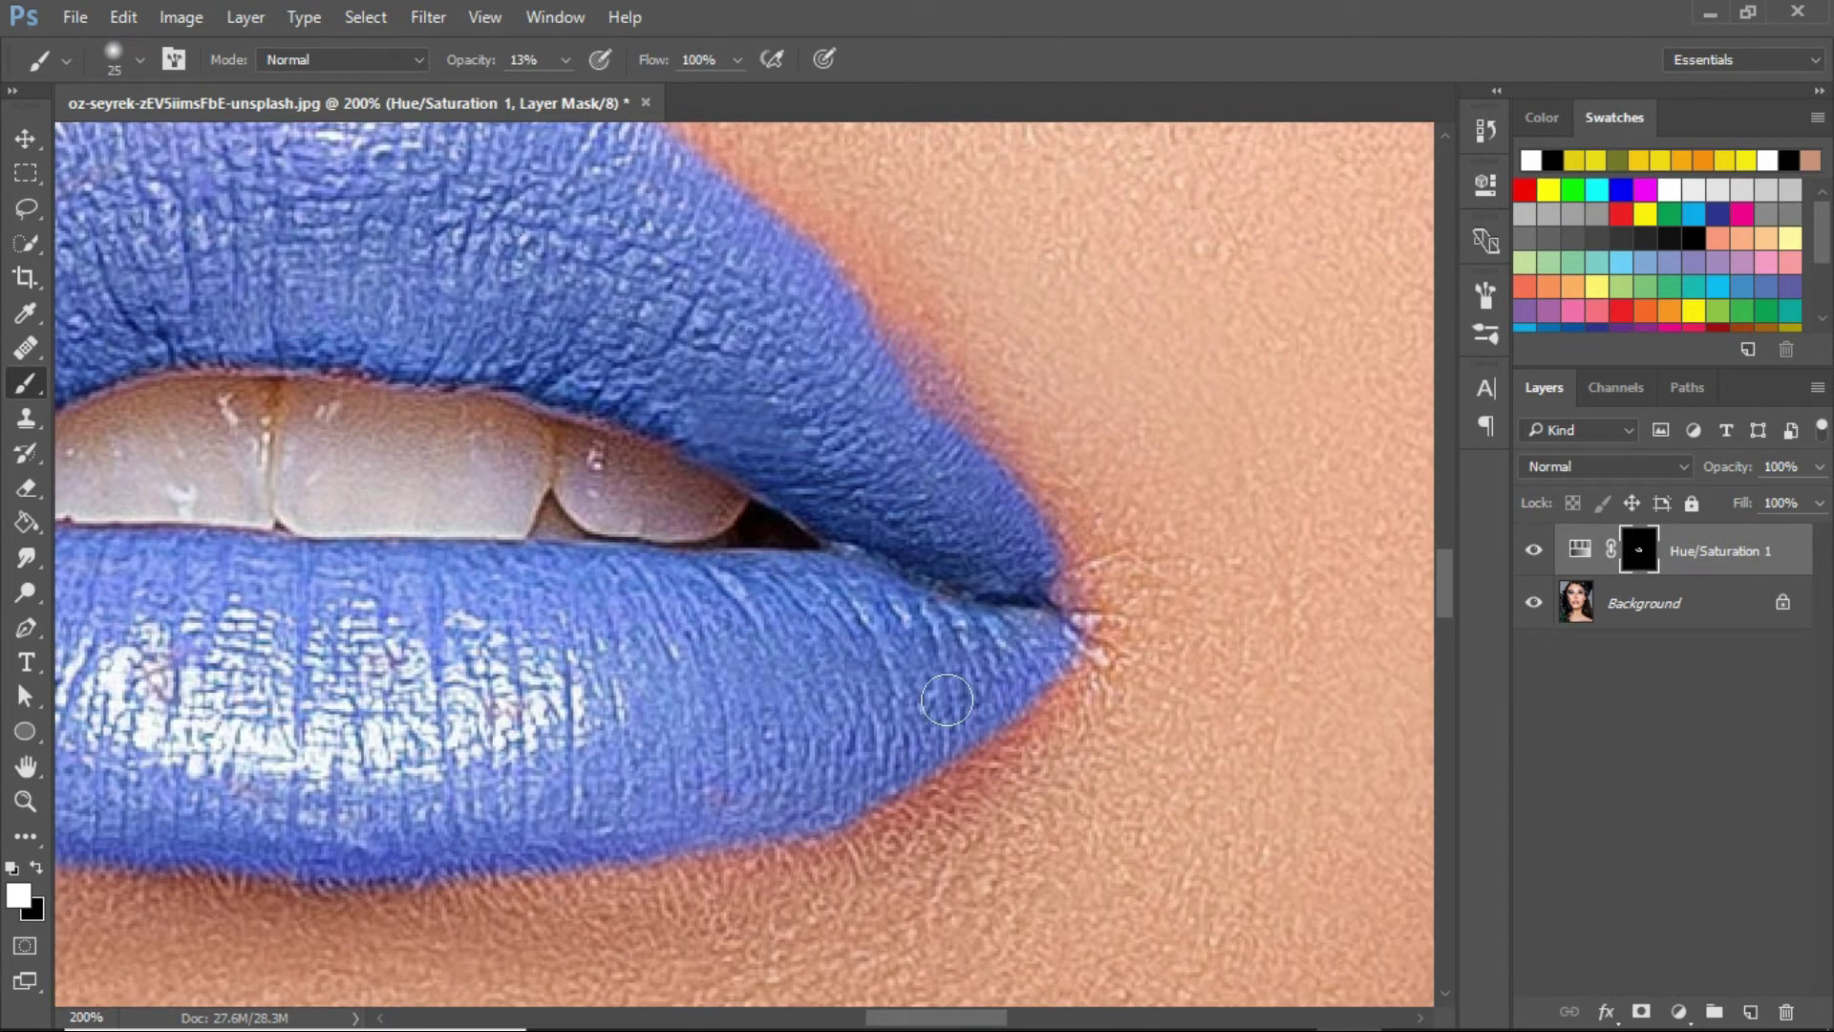
key(space)
drag(351, 868, 520, 765)
drag(441, 640, 885, 762)
mouse_move(628, 676)
mouse_down()
mouse_move(672, 520)
mouse_move(835, 448)
mouse_move(761, 615)
mouse_up()
key(space)
mouse_move(898, 437)
mouse_down()
mouse_move(756, 571)
mouse_move(1098, 302)
mouse_move(1247, 399)
mouse_up()
key(space)
mouse_move(1369, 372)
mouse_down()
mouse_move(1002, 441)
mouse_move(870, 335)
mouse_move(819, 204)
mouse_up()
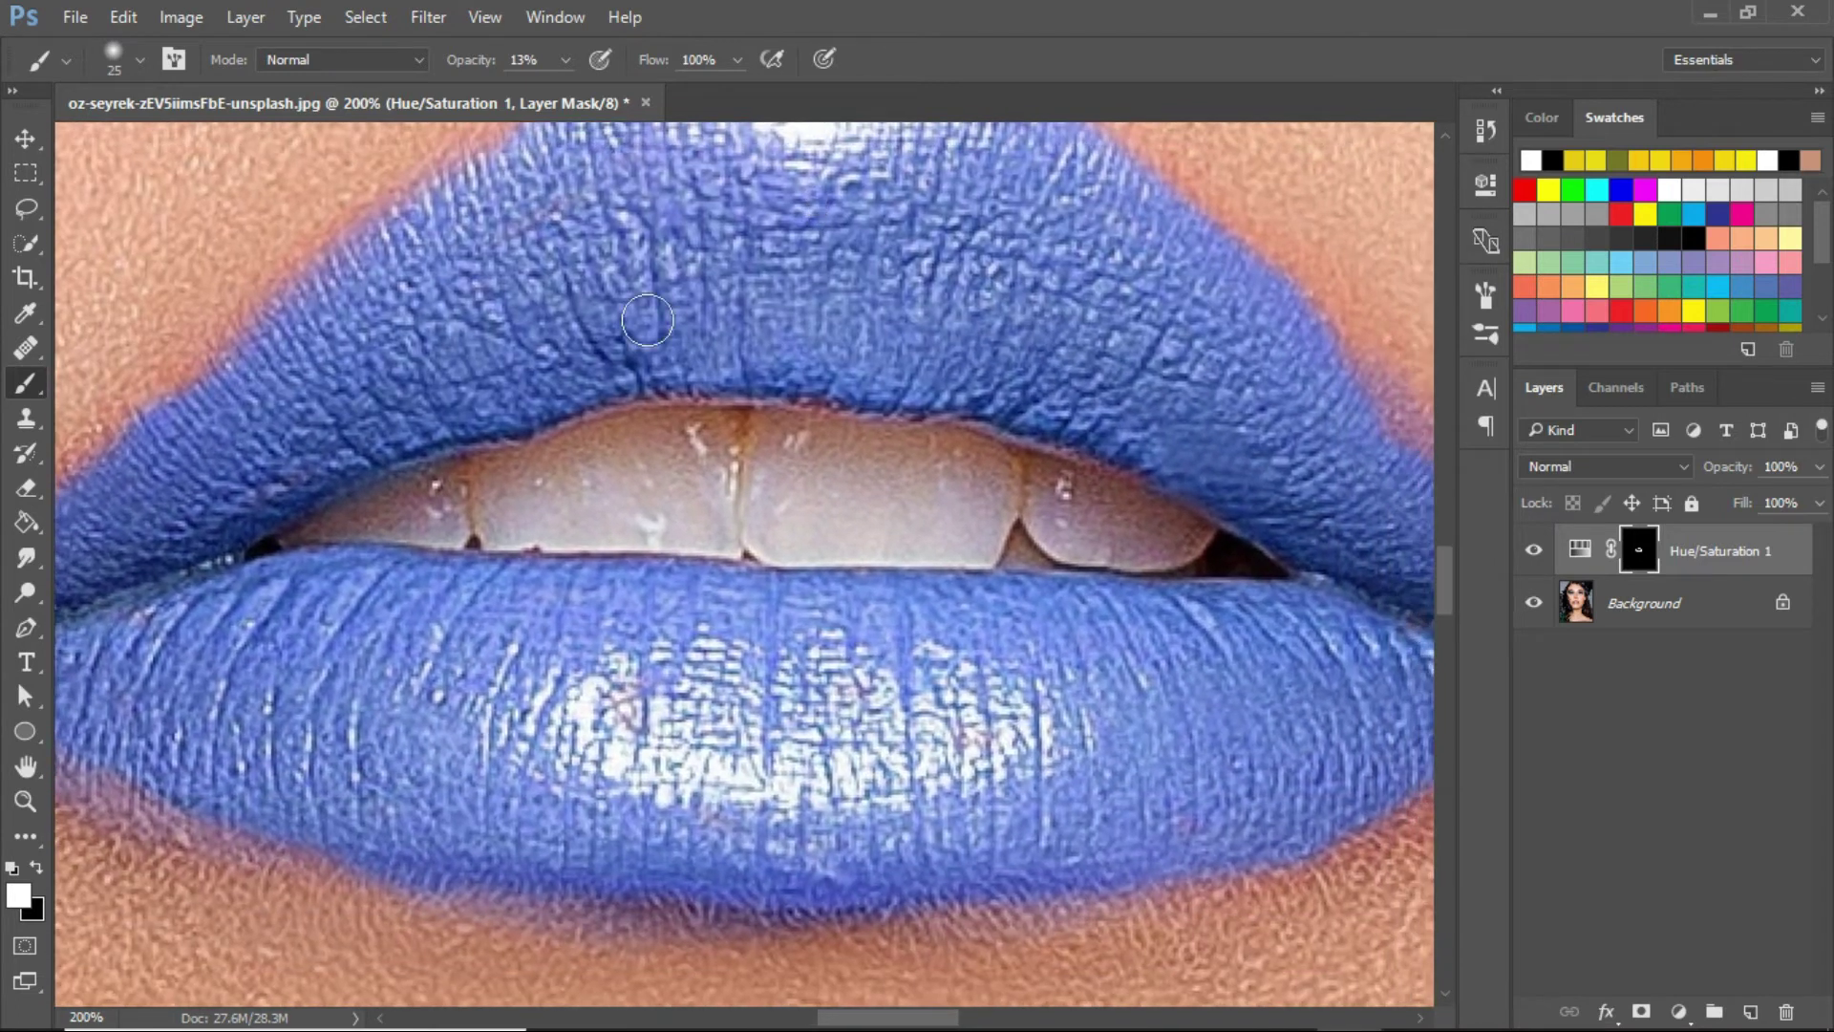
Step: Add a Color Balance adjustment layer above the Hue/Saturation layer
click(26, 800)
click(144, 59)
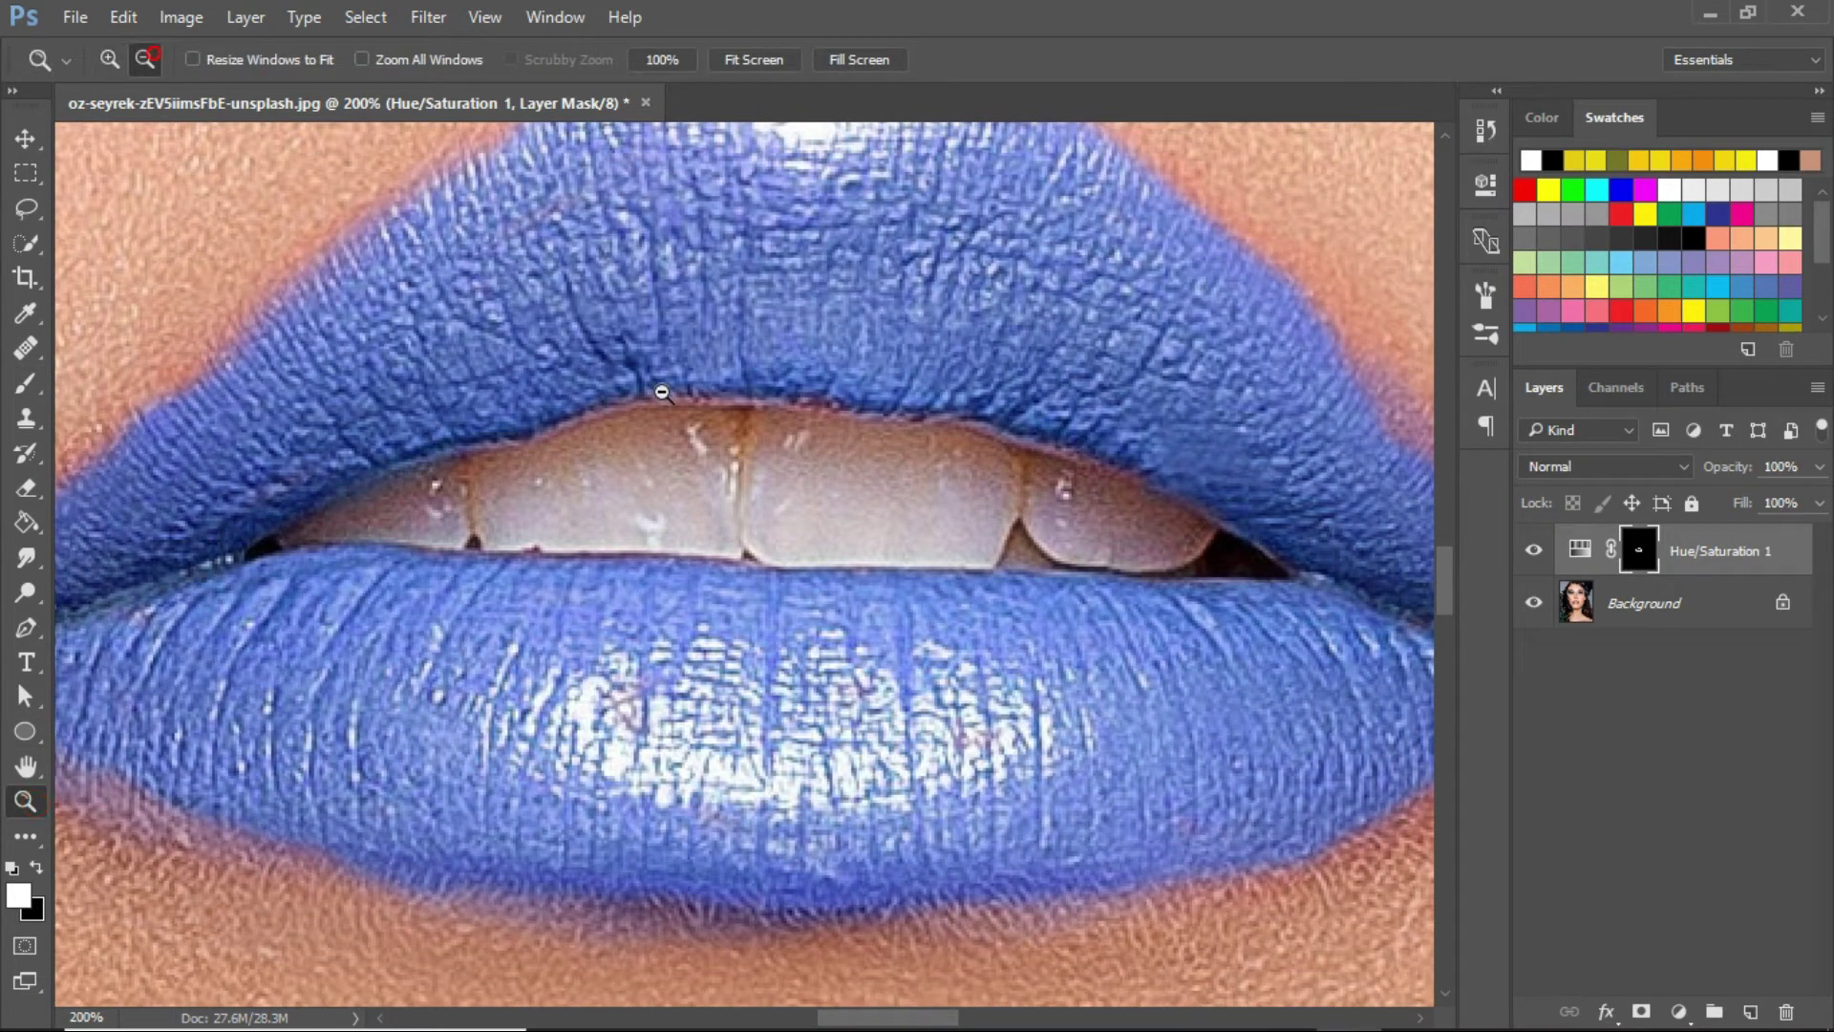
click(719, 461)
click(719, 462)
click(729, 478)
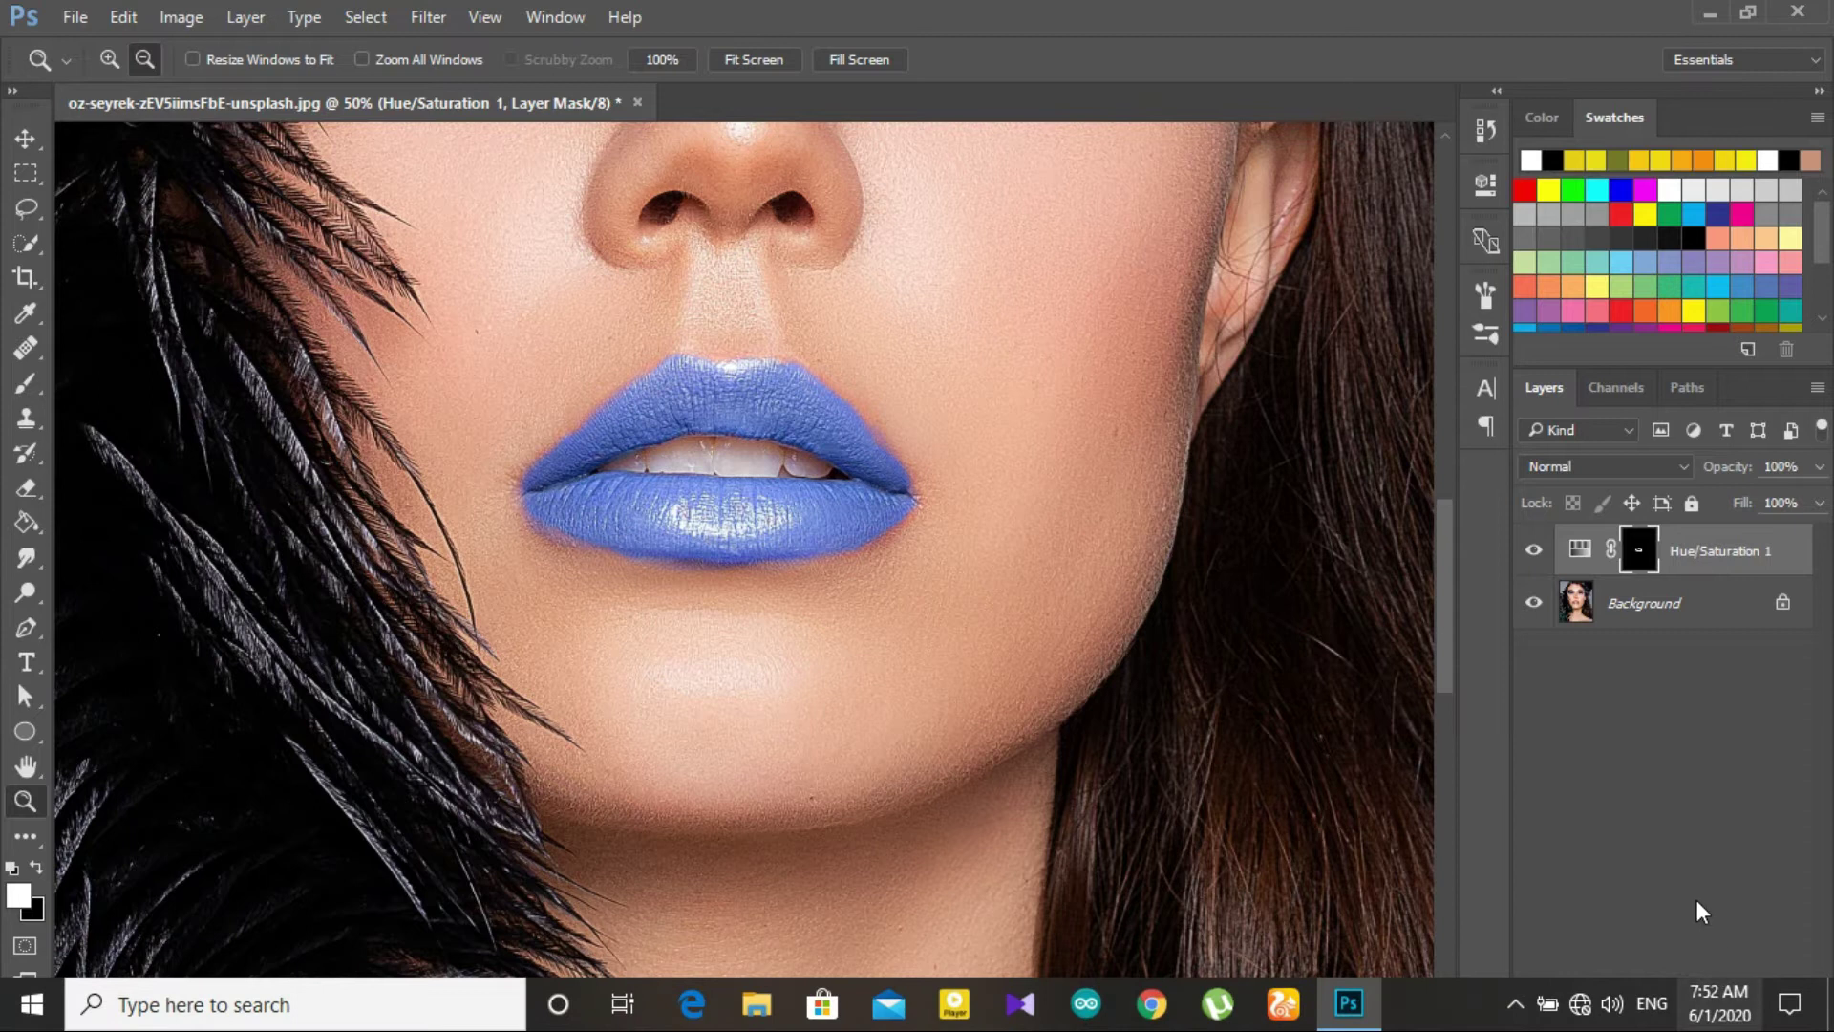
click(1681, 1013)
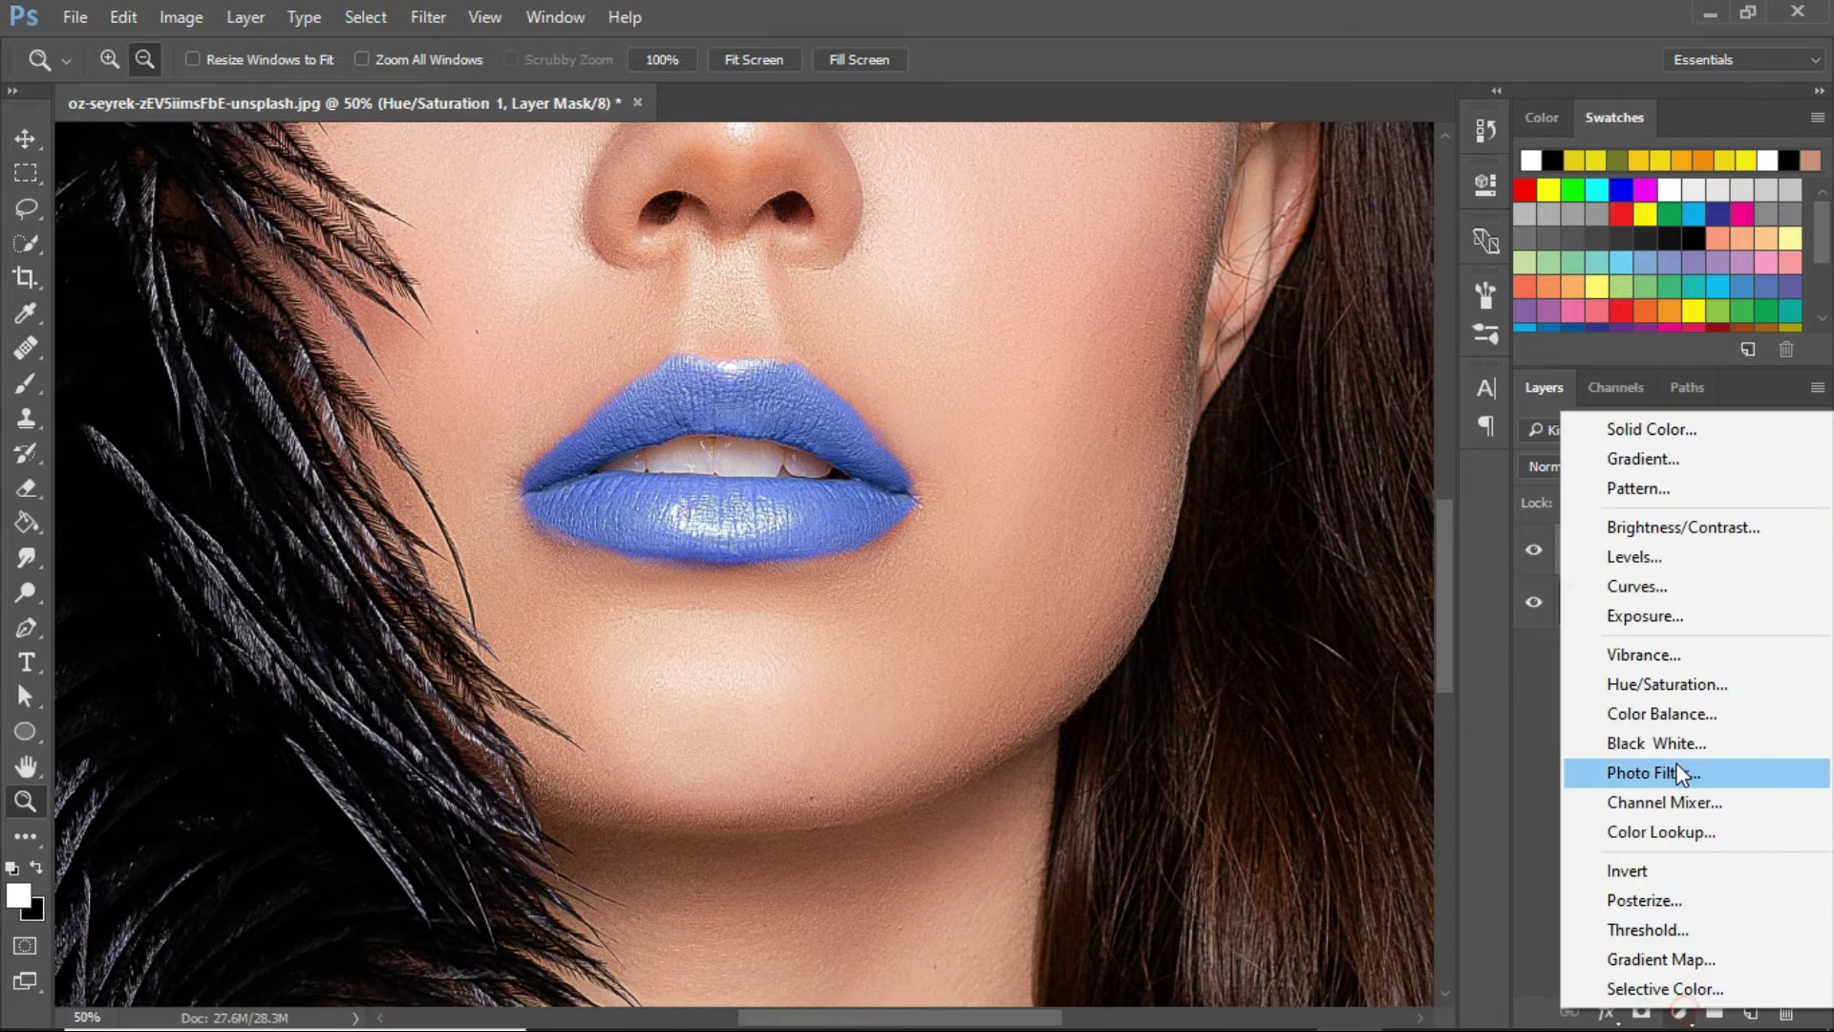
click(1681, 723)
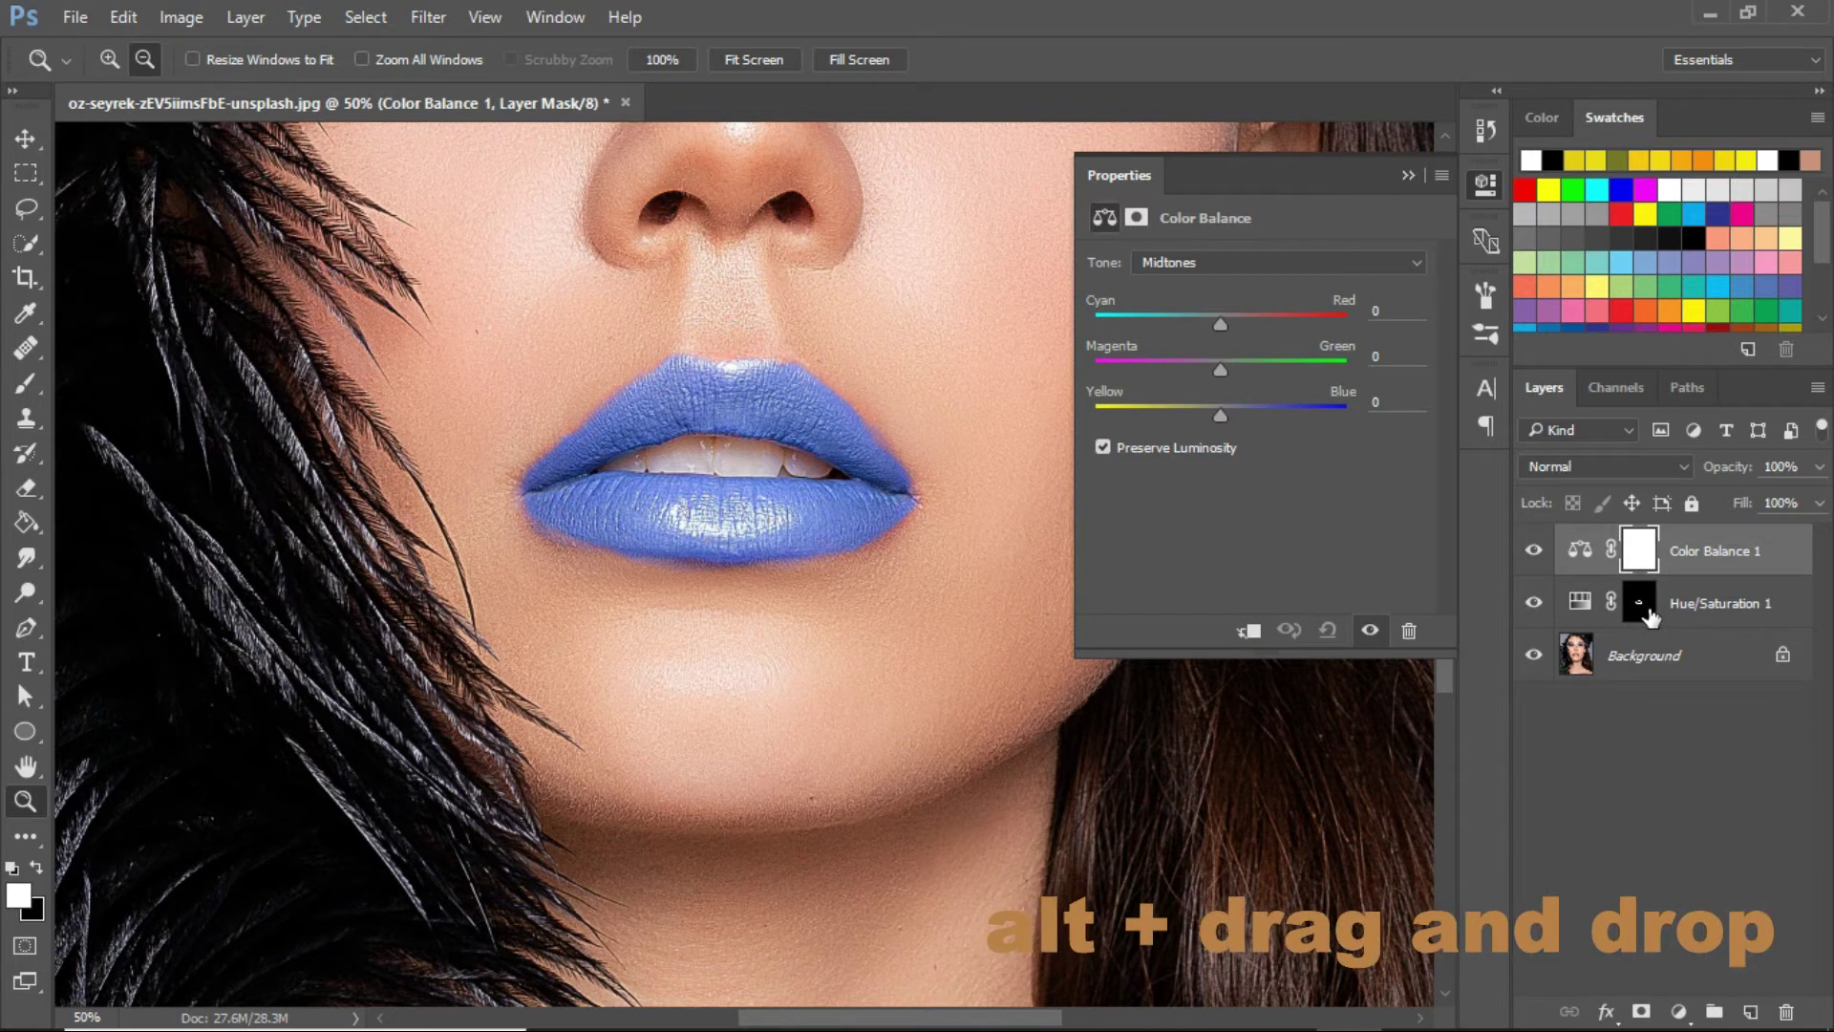
Step: Copy the lip mask from the Hue/Saturation layer to the Color Balance layer, replacing its existing mask
click(1650, 611)
drag(1649, 612, 1640, 548)
click(974, 409)
click(864, 406)
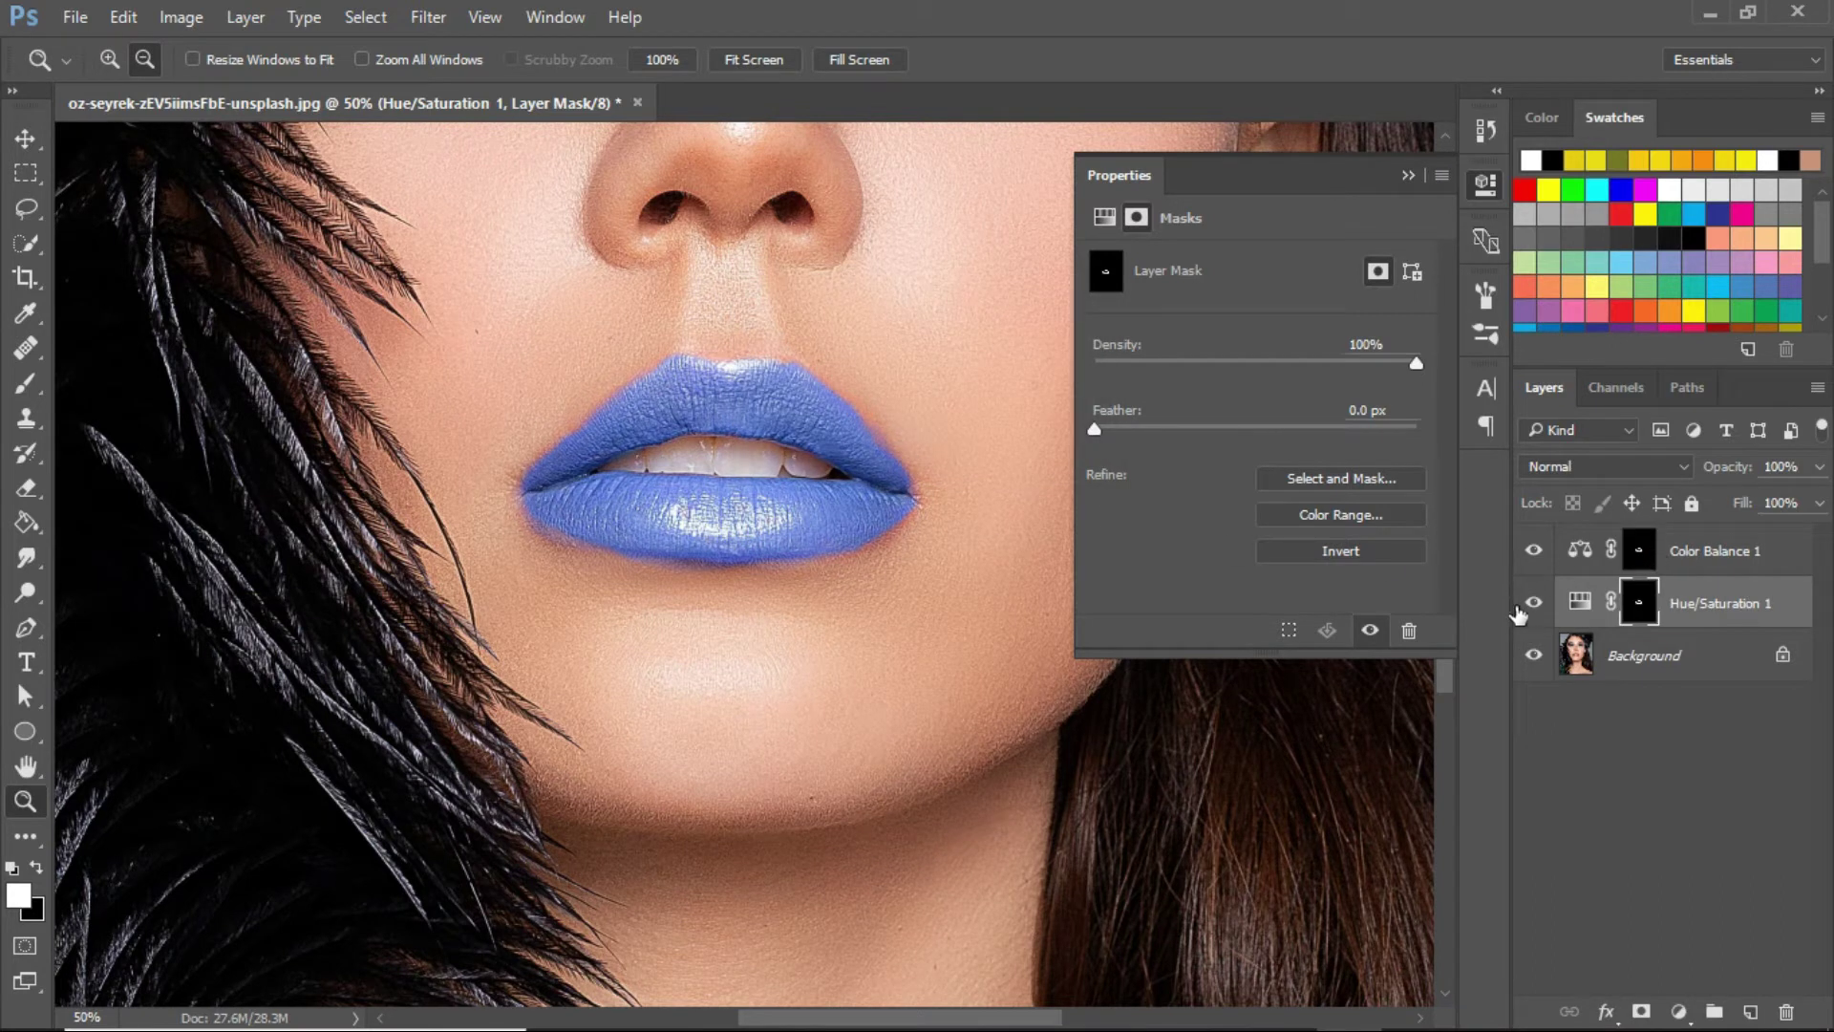
Step: Hide the Hue/Saturation layer and set the Color Balance midtones to cyan-red -100, magenta-green -80 and yellow-blue +67
click(1638, 552)
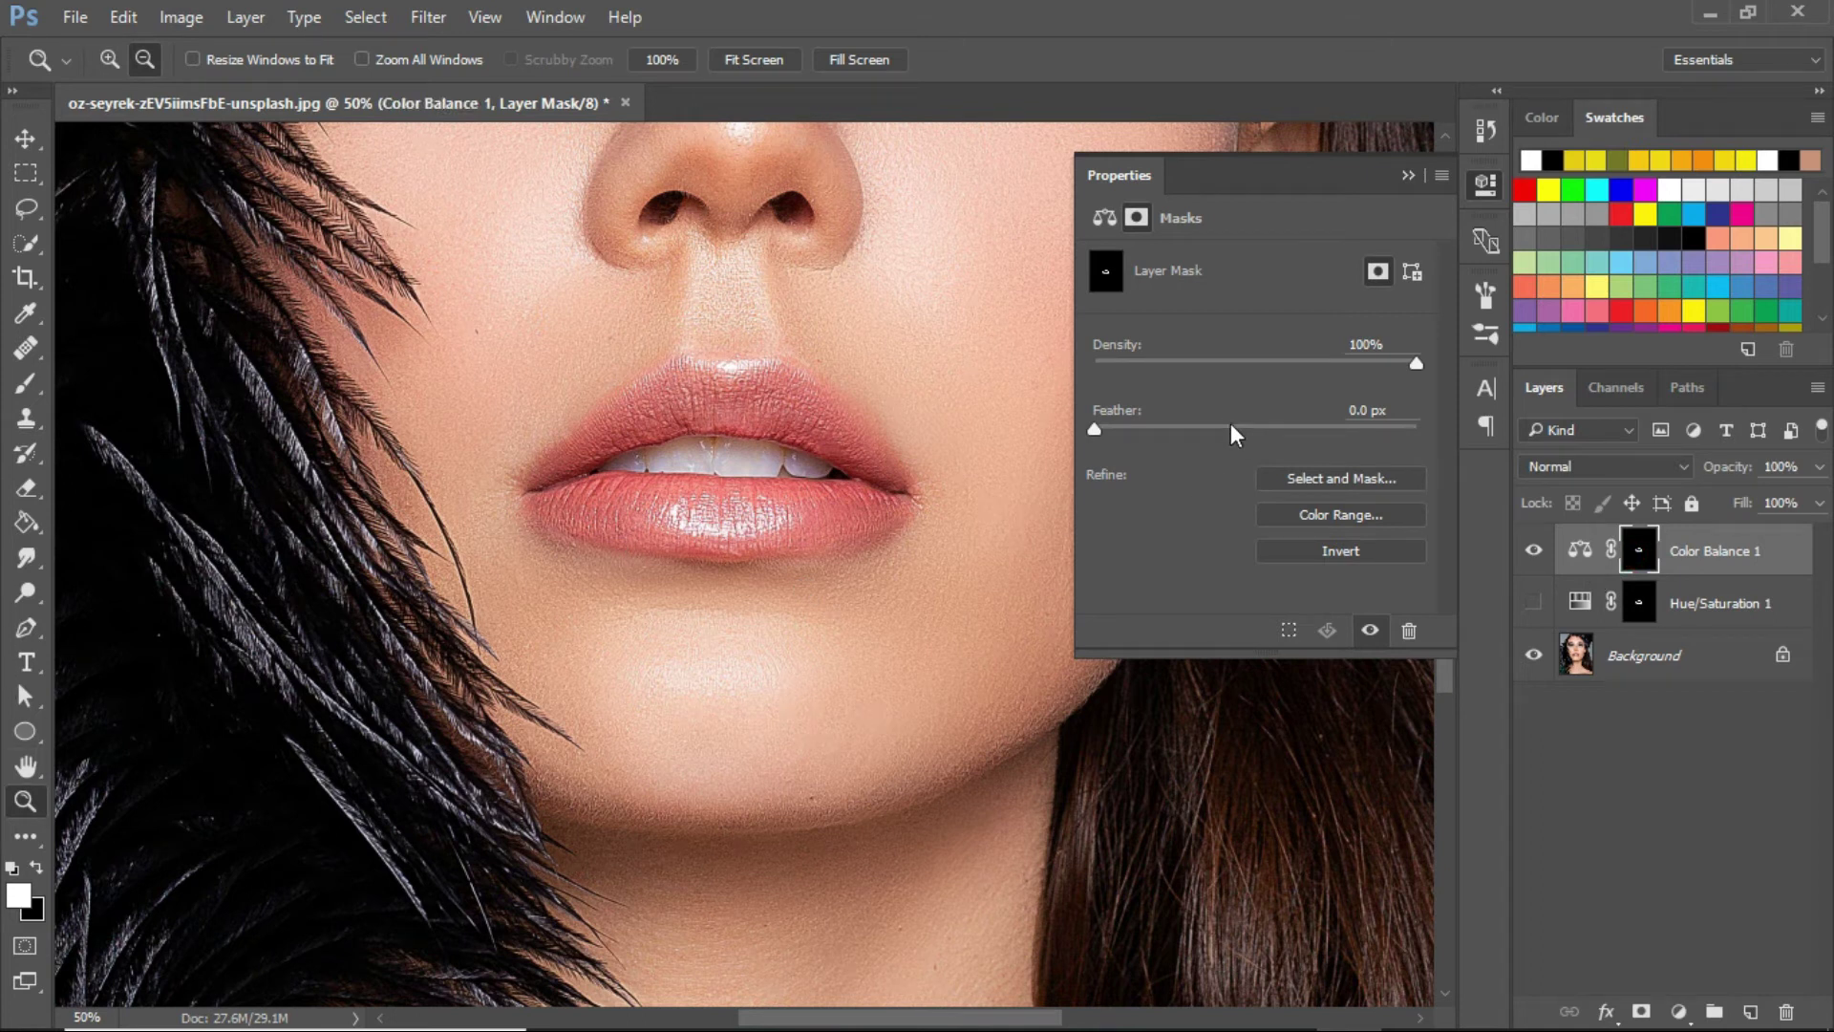
click(1580, 550)
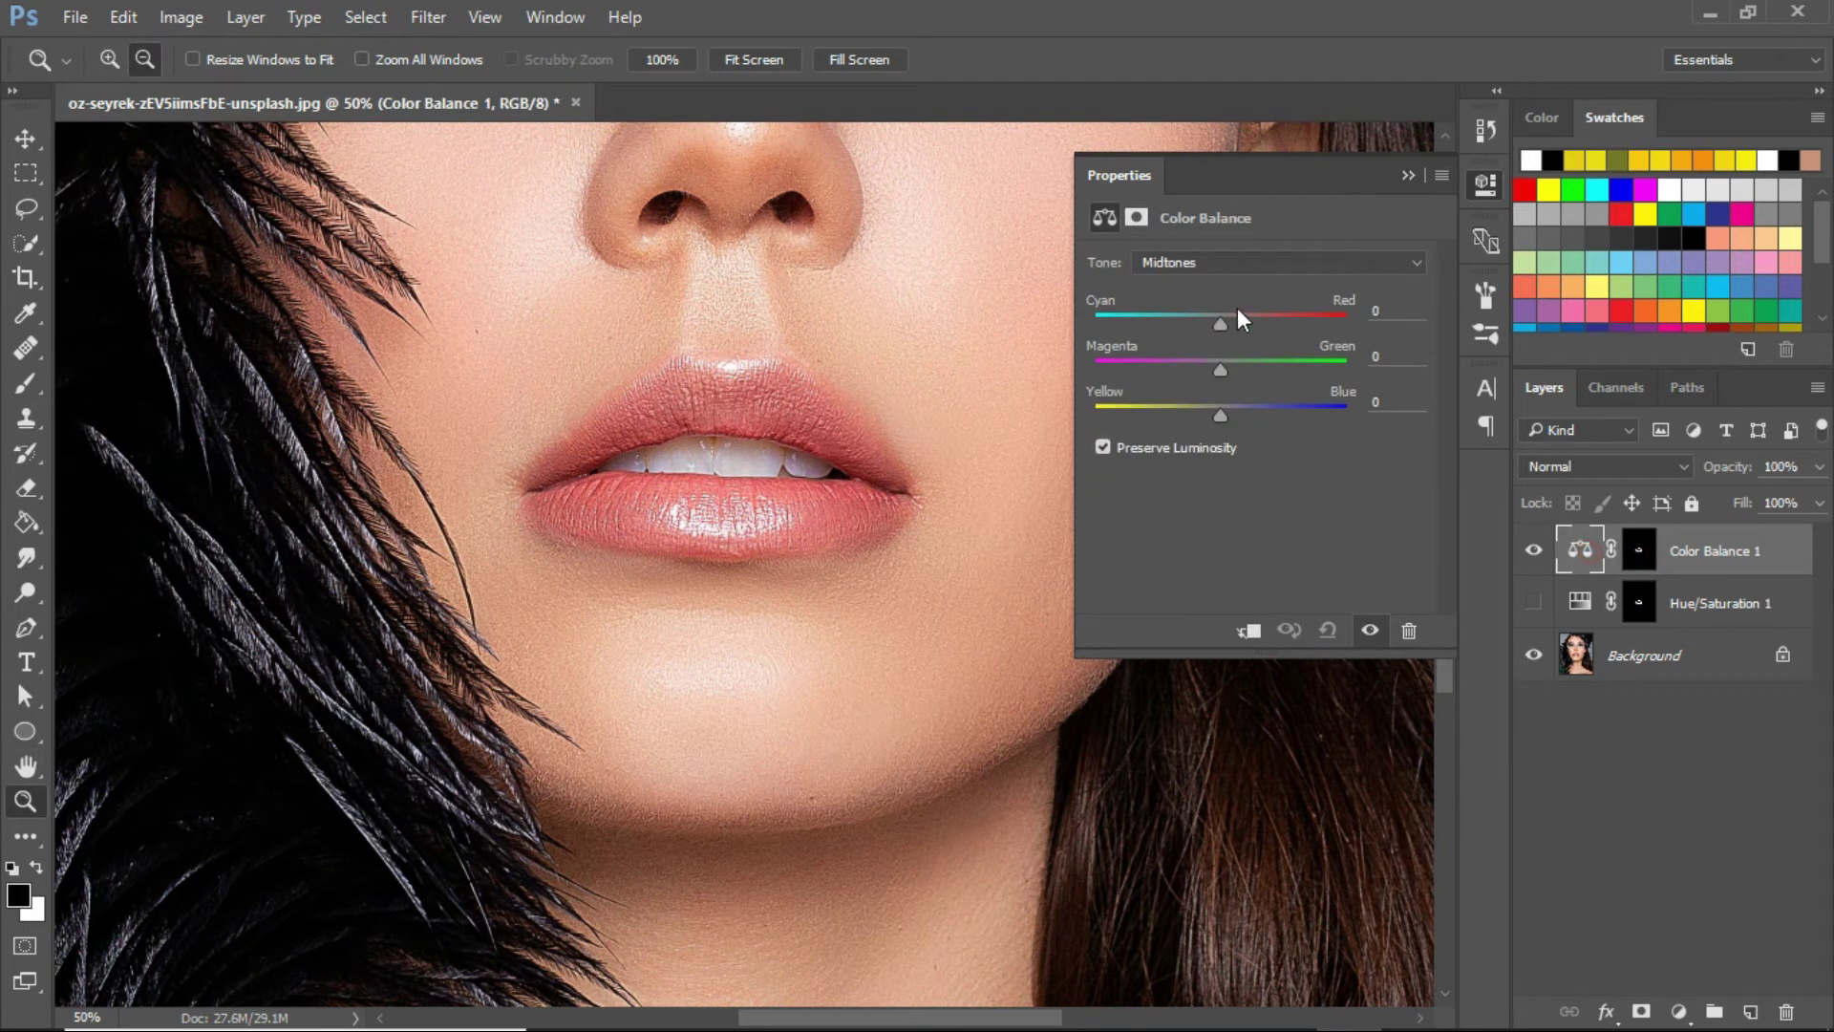
drag(1218, 328, 1289, 325)
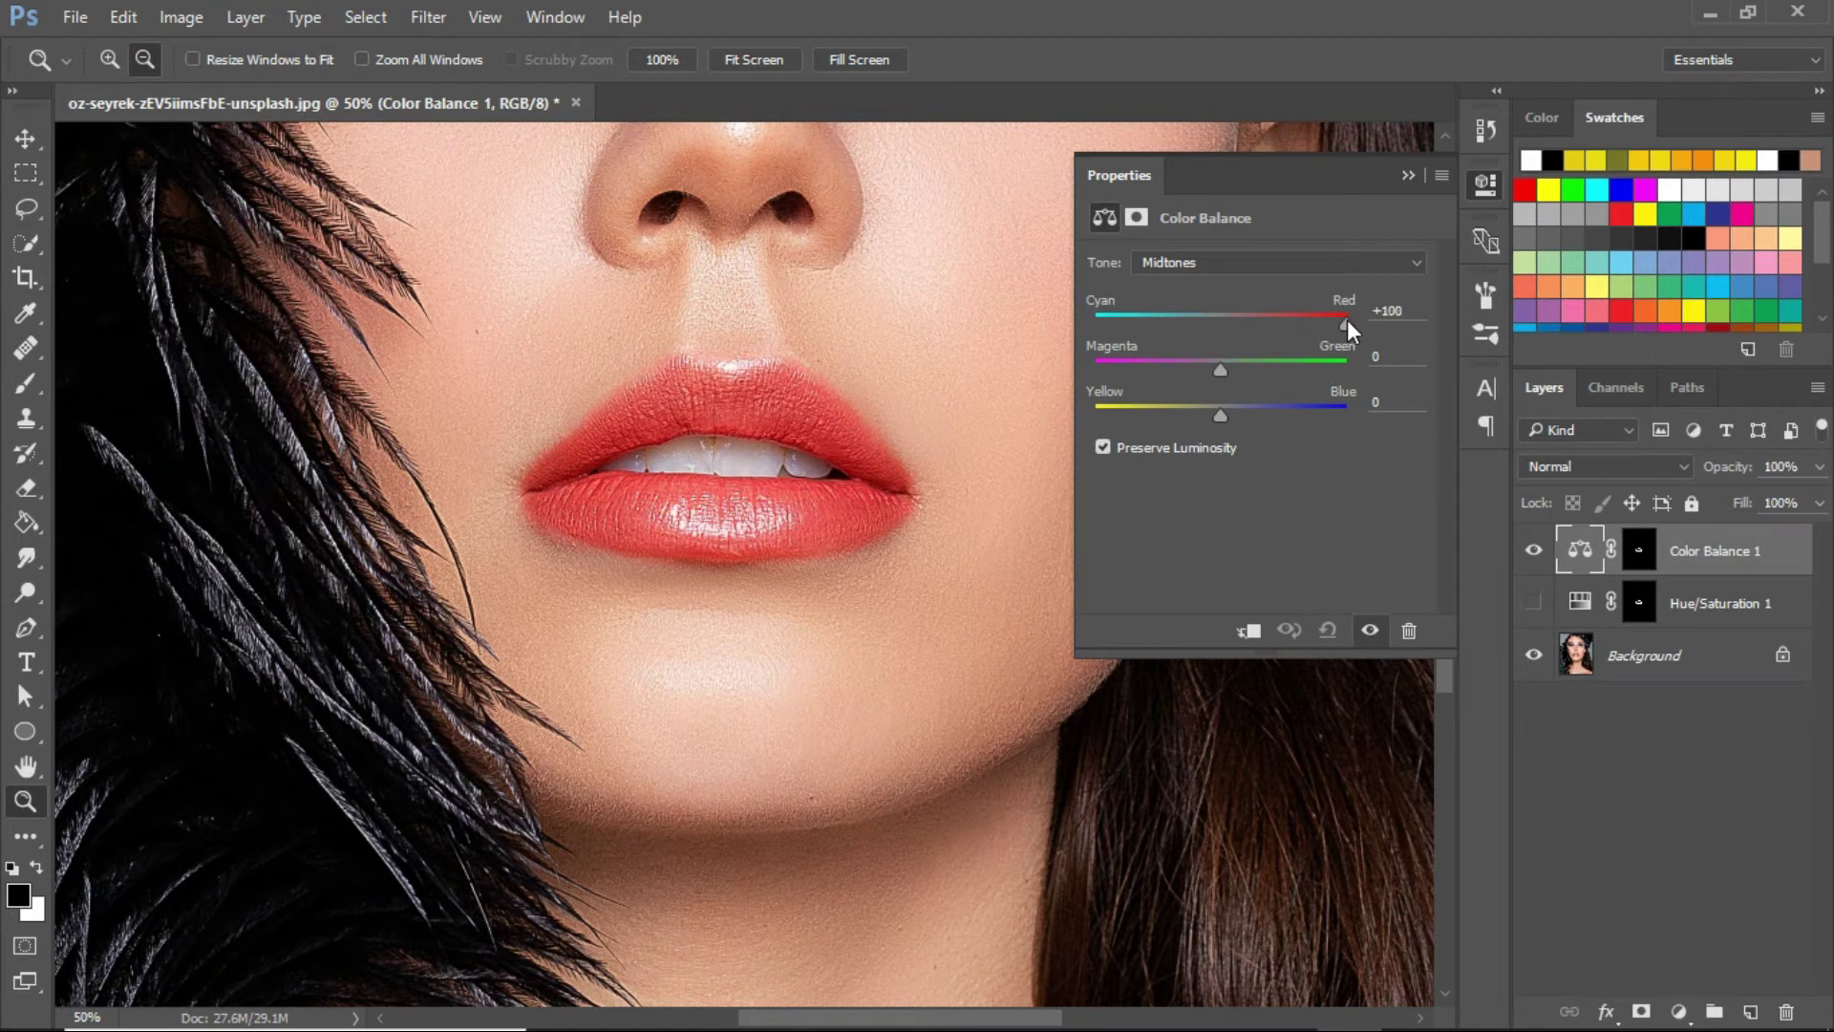
drag(1216, 409, 1121, 364)
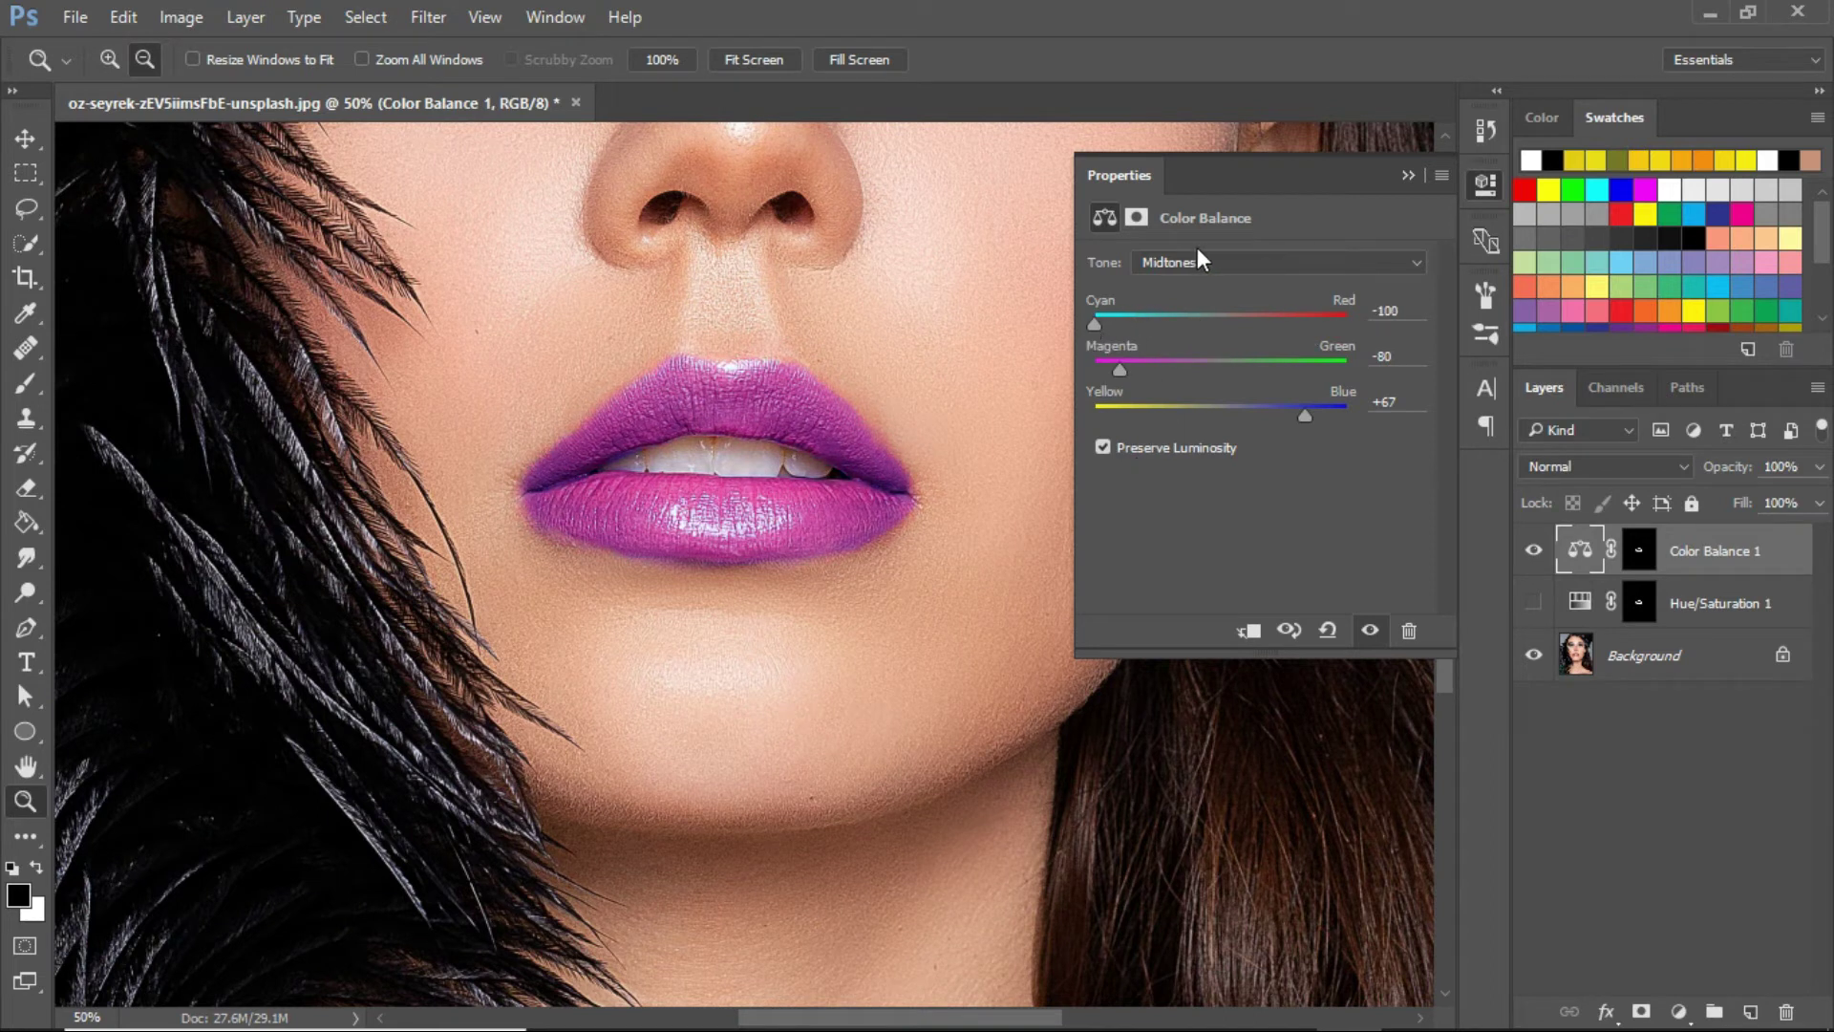
Step: Set the Color Balance shadows to cyan-red -20, magenta-green -5 and yellow-blue +44
click(1173, 263)
click(1193, 284)
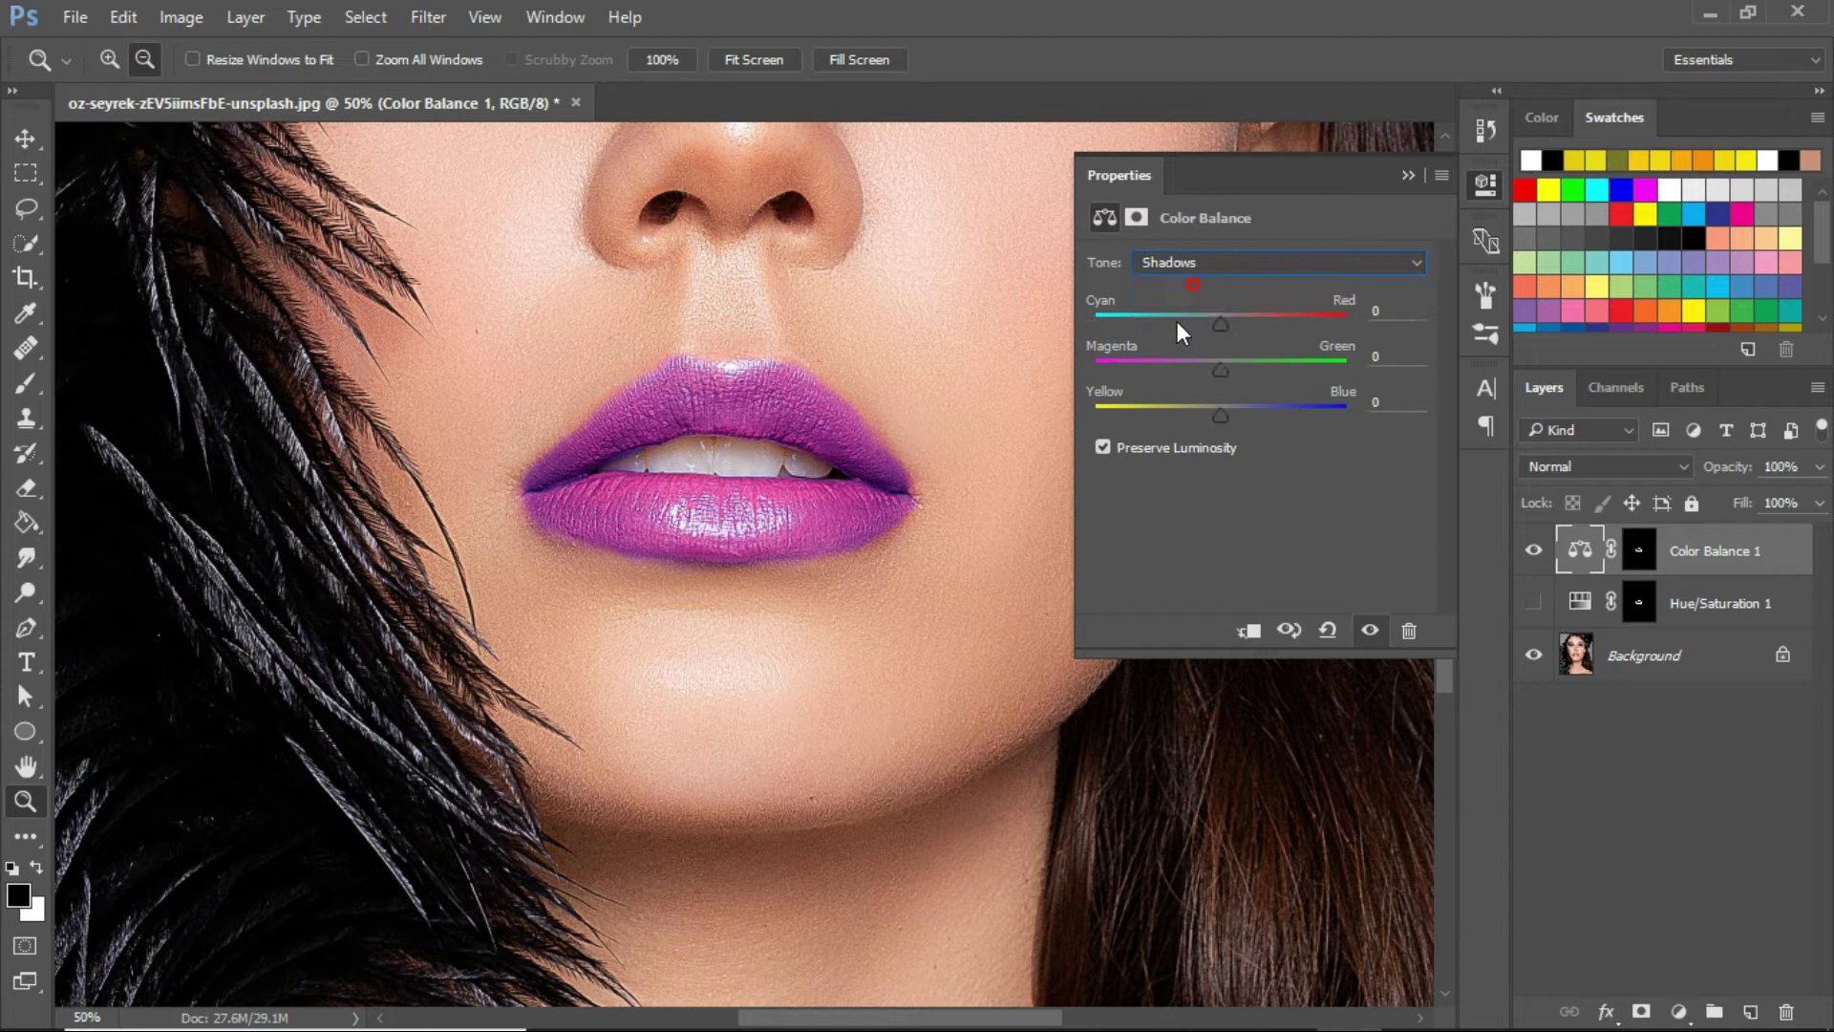
drag(1223, 414, 1127, 371)
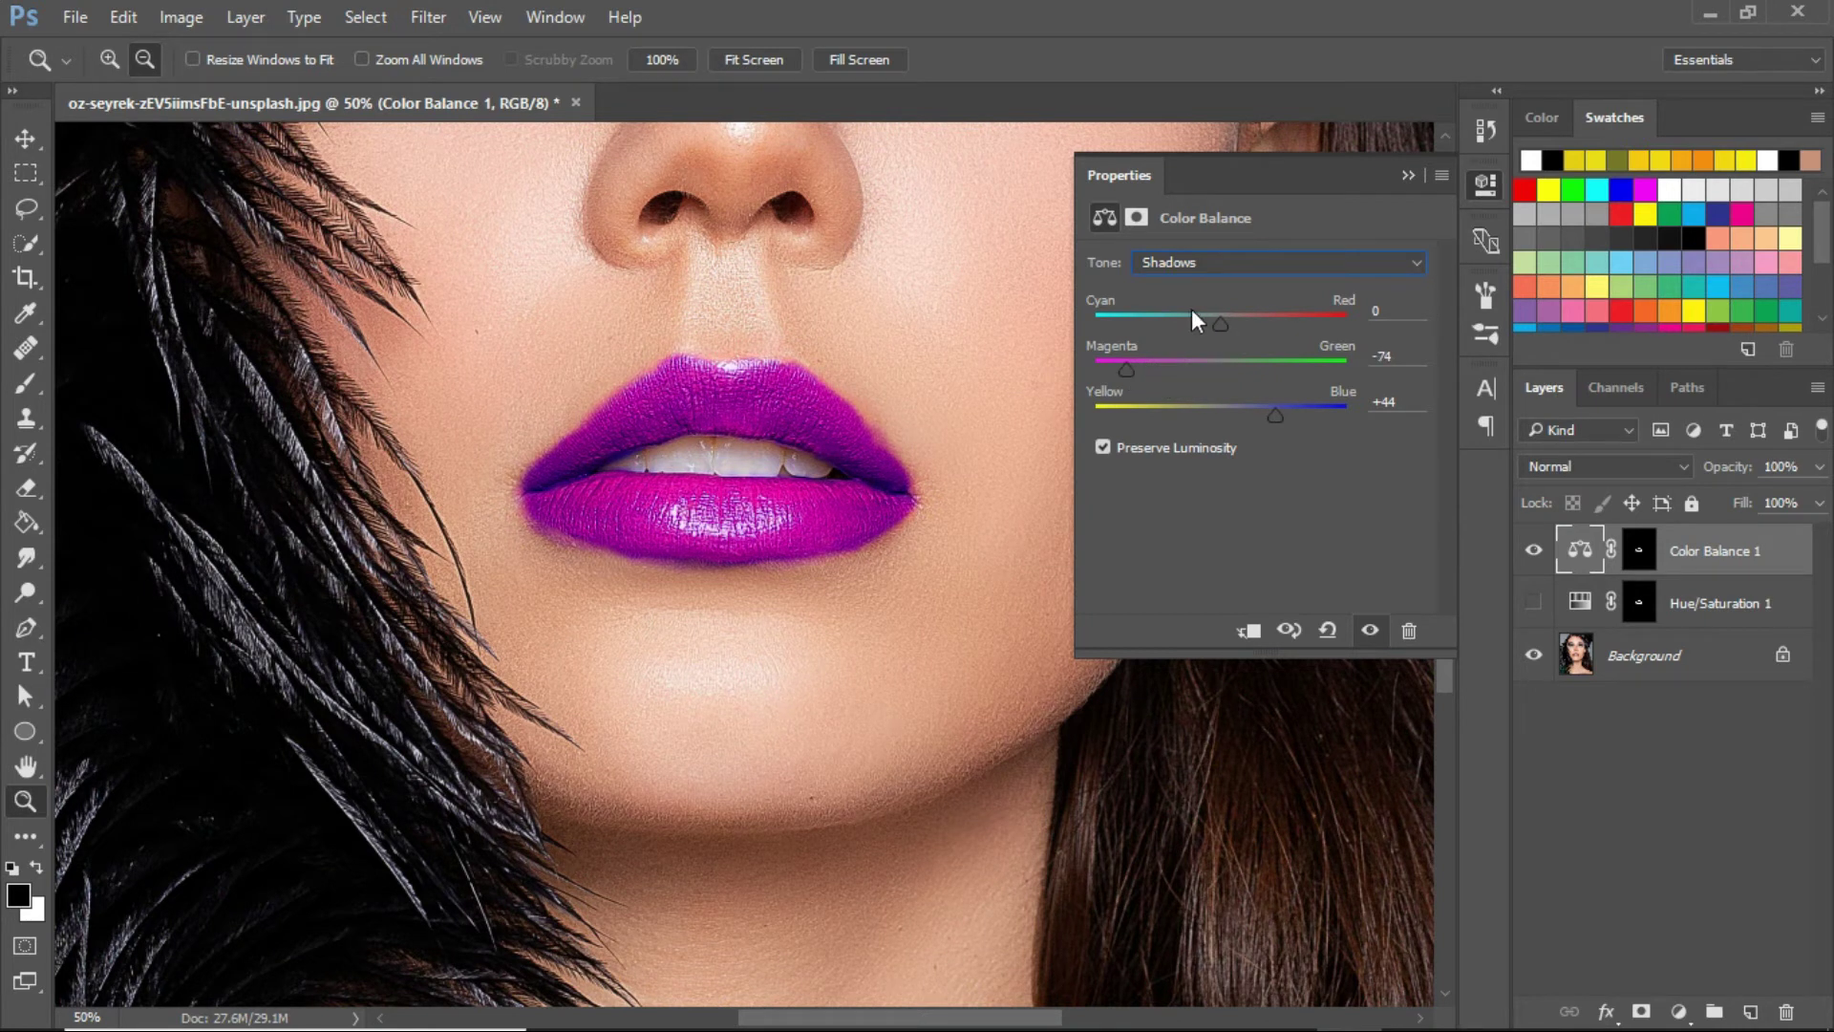
drag(1231, 323, 1163, 313)
click(1288, 260)
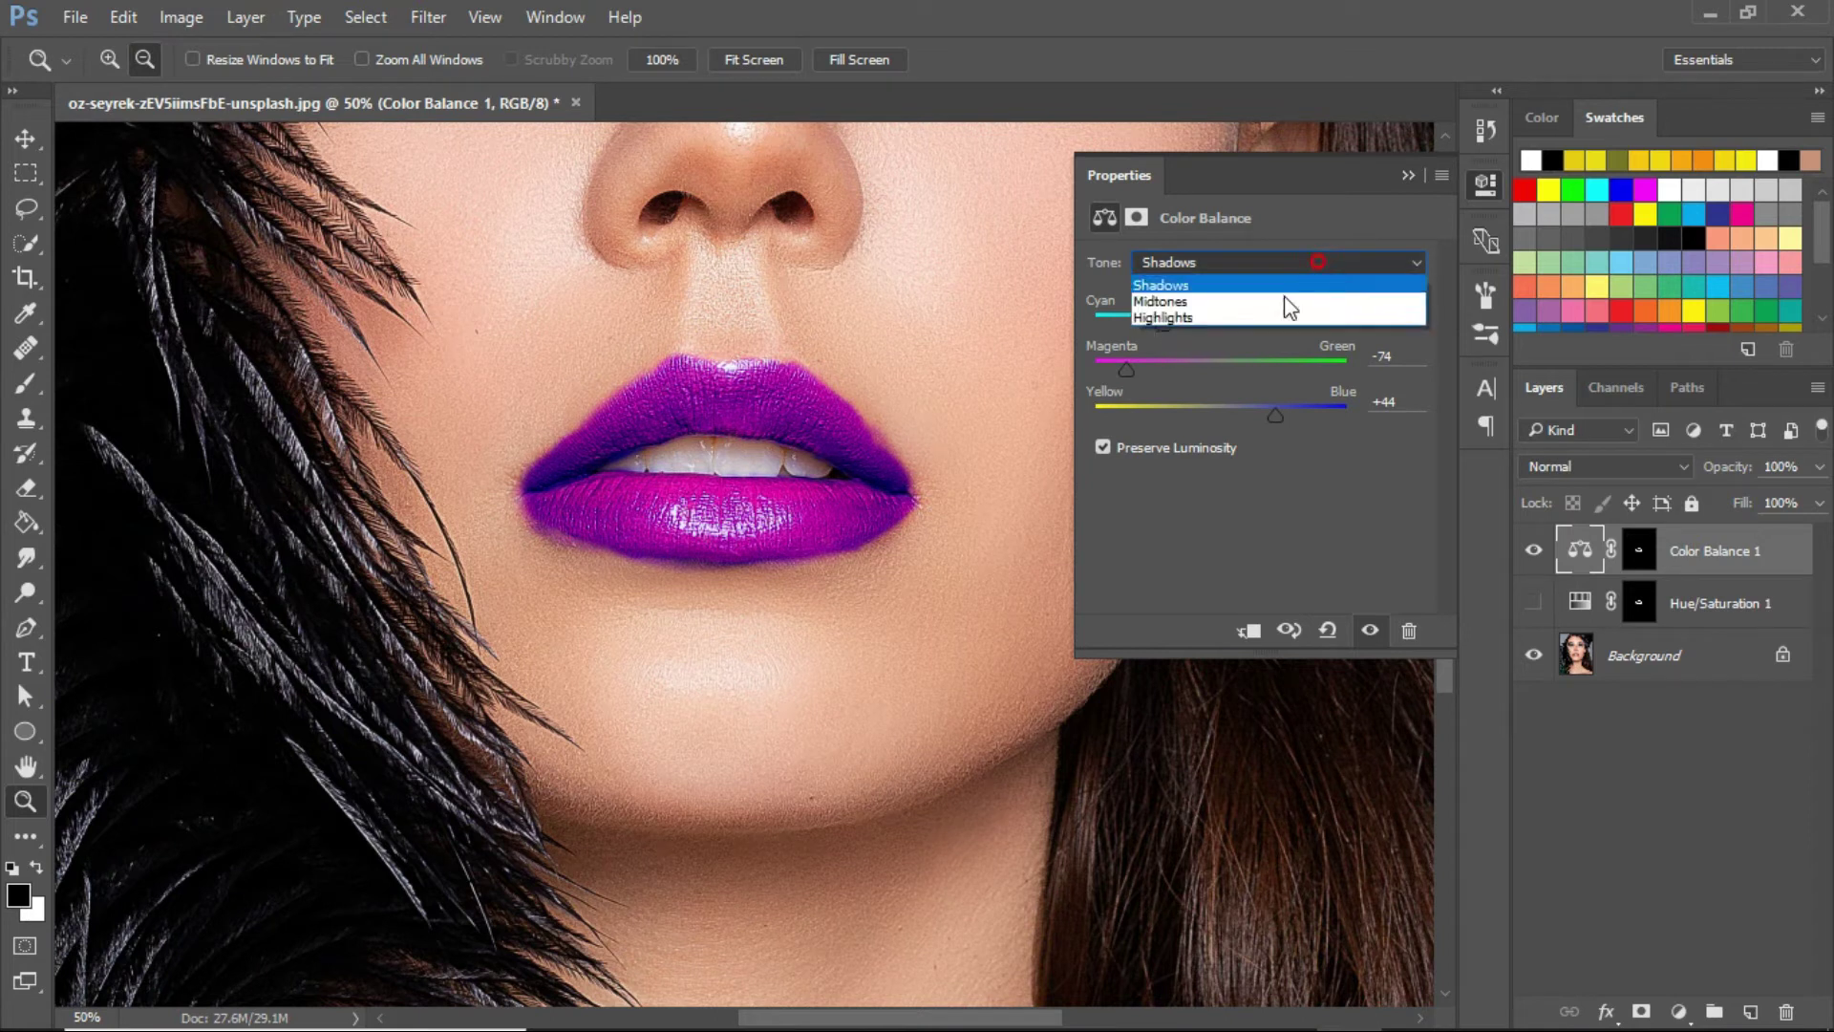
click(1125, 365)
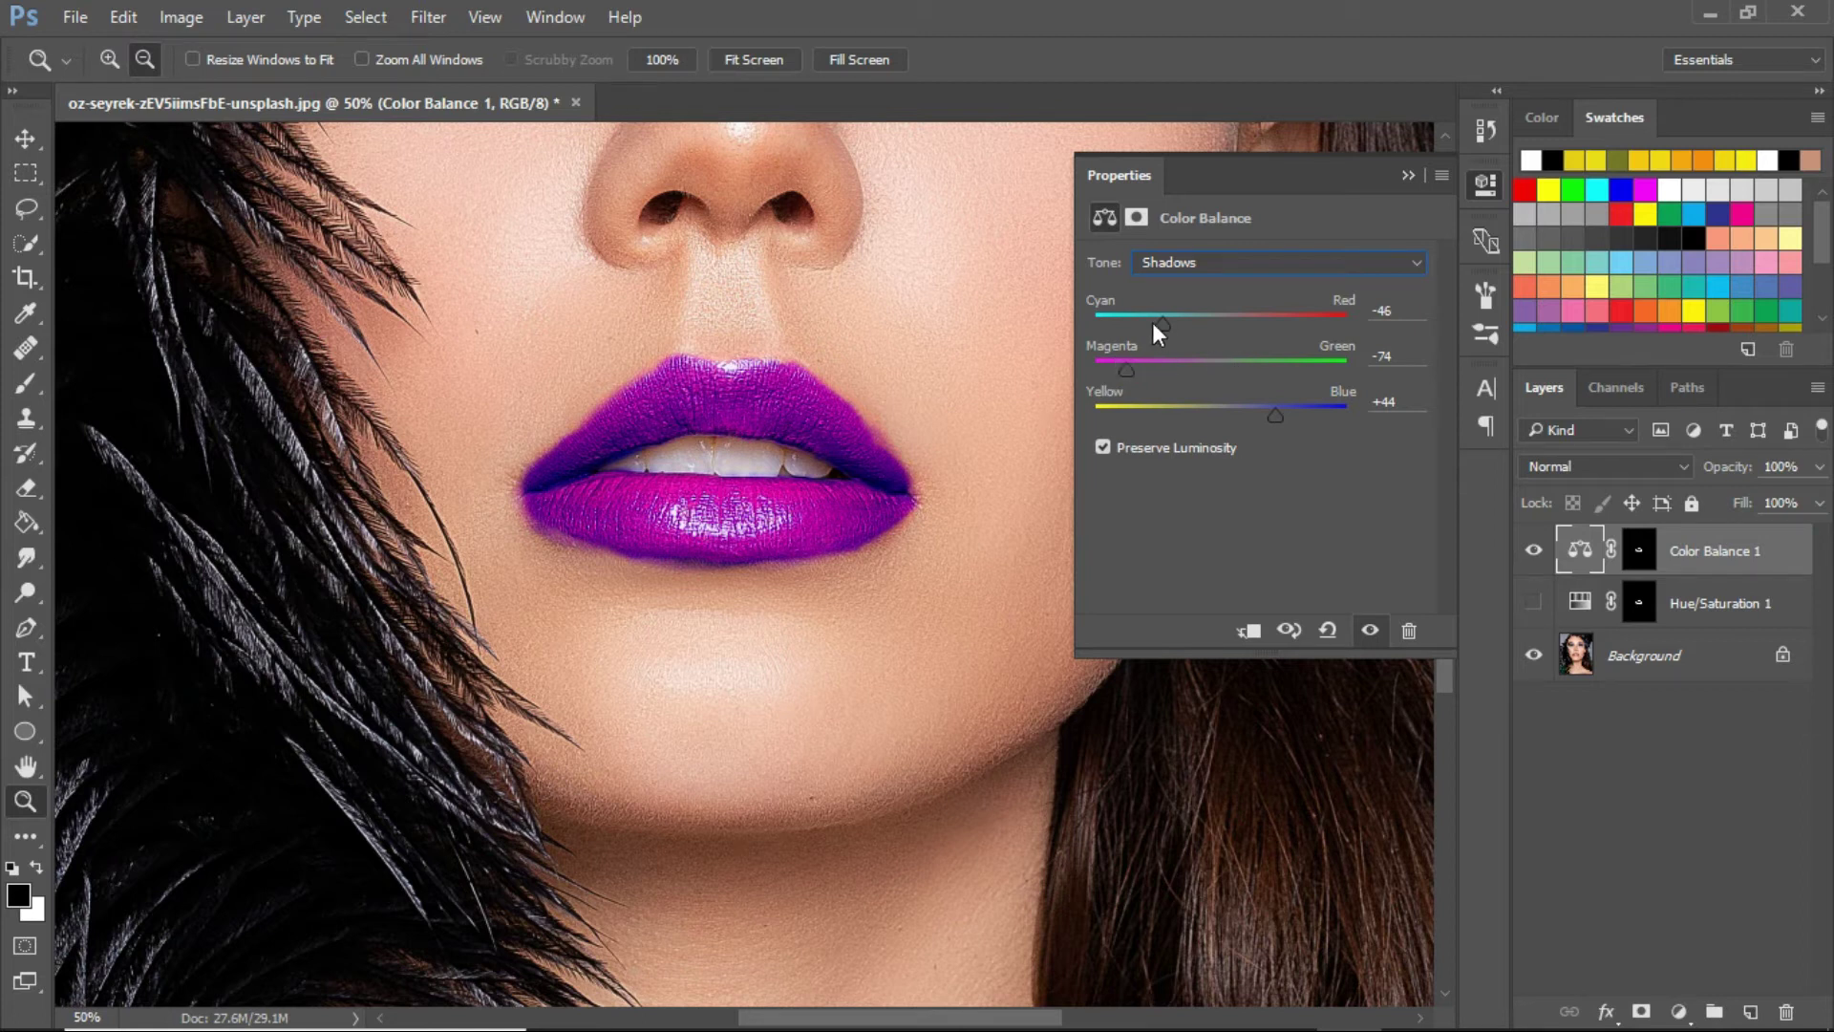
drag(1162, 320, 1241, 317)
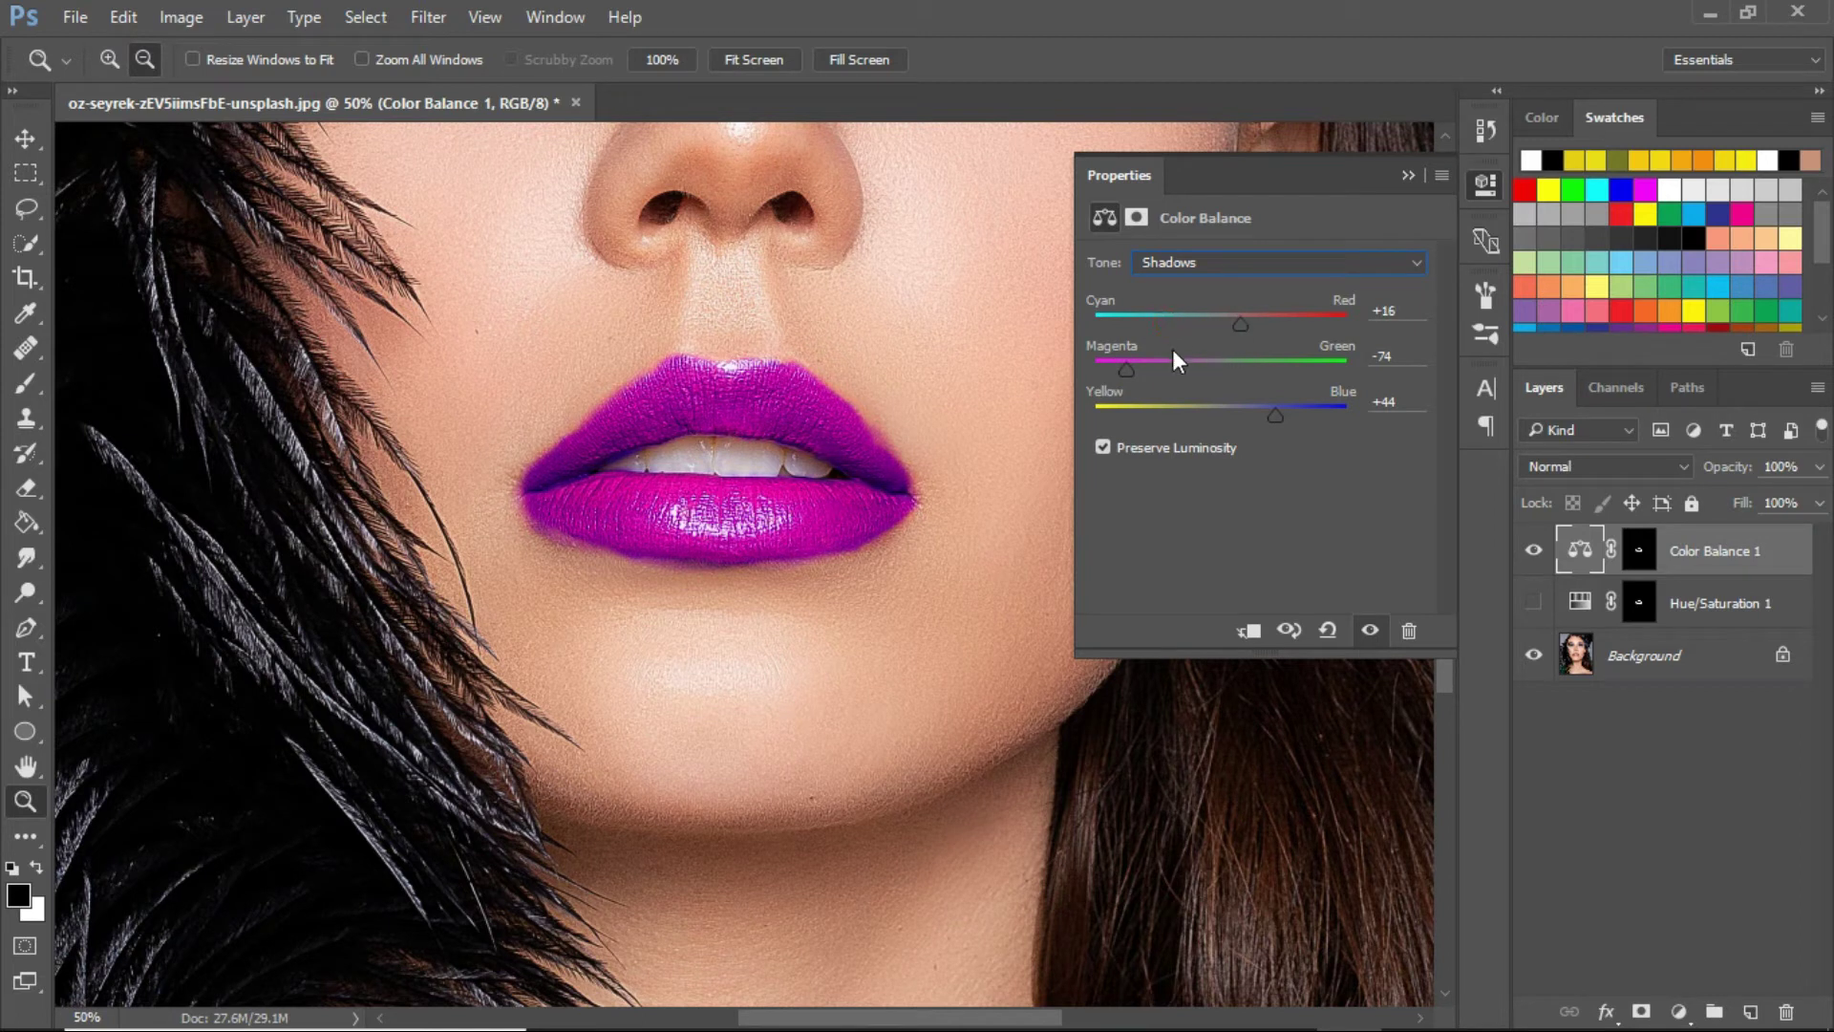
drag(1129, 372, 1194, 324)
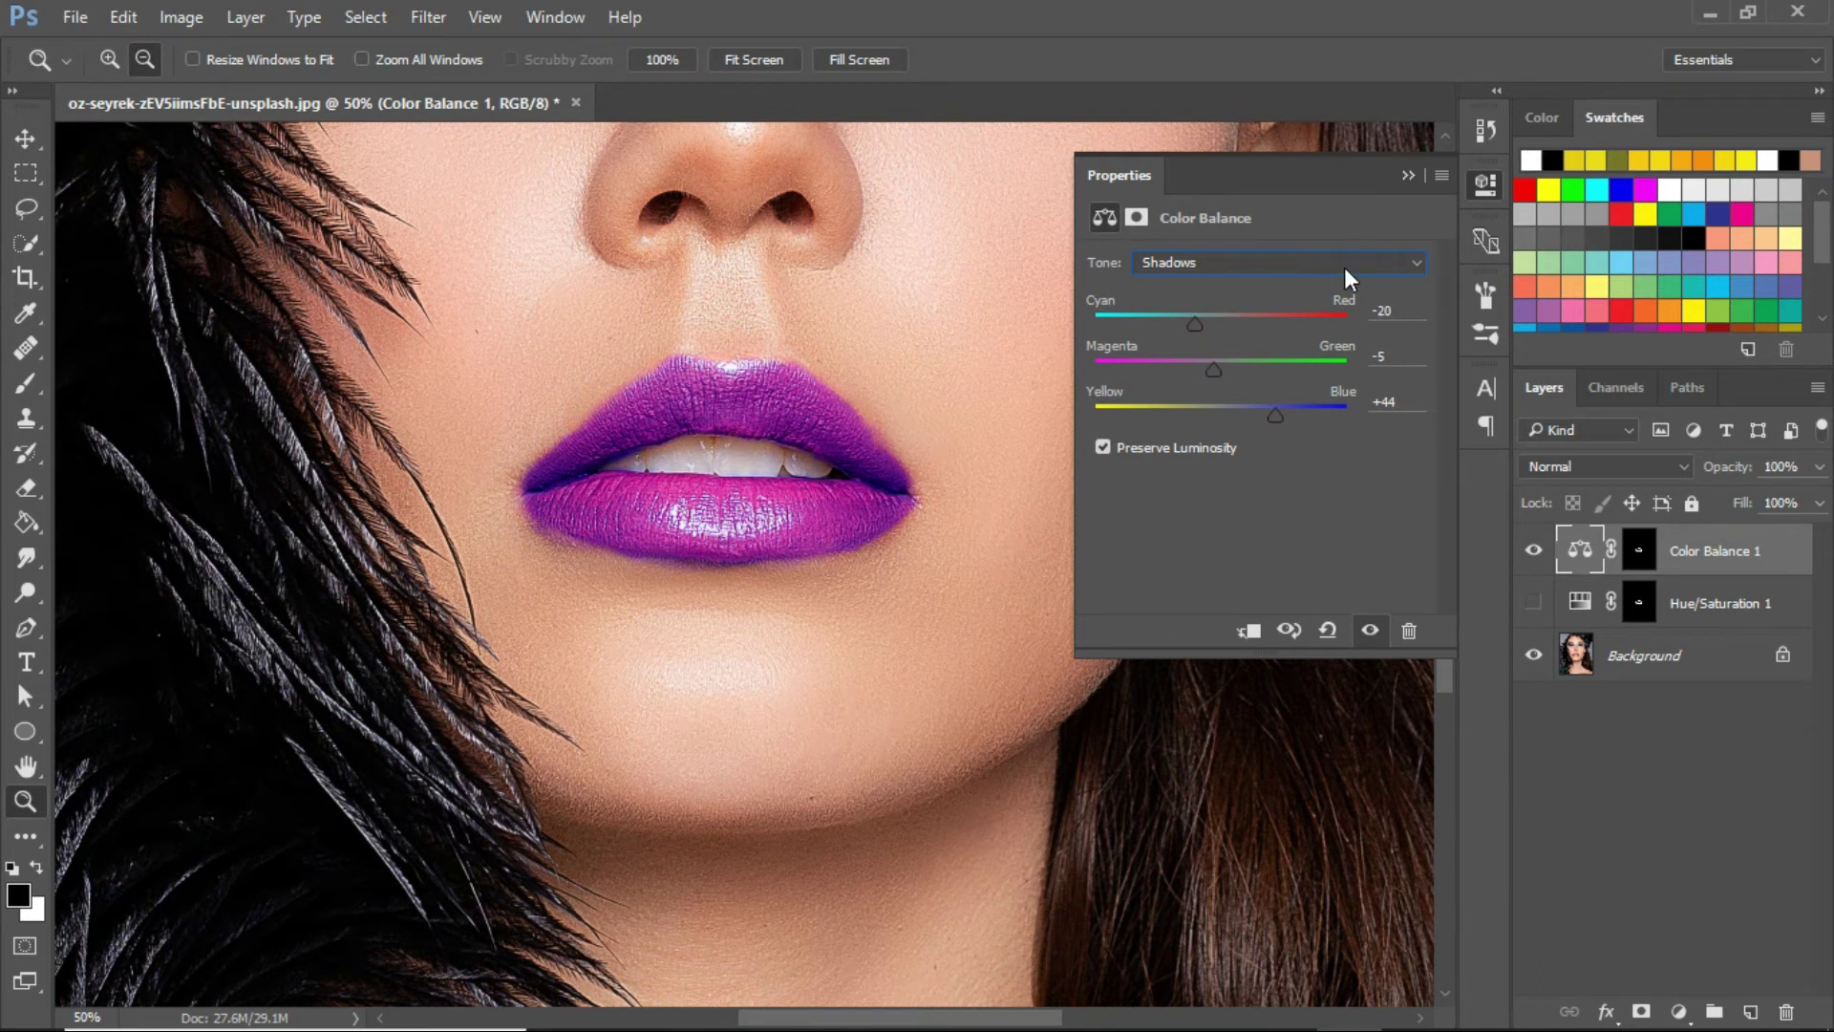
Step: Set the Color Balance highlights to magenta-green +40 and fine-tune their cyan-red balance
click(1344, 267)
click(1234, 311)
drag(1220, 373, 1273, 371)
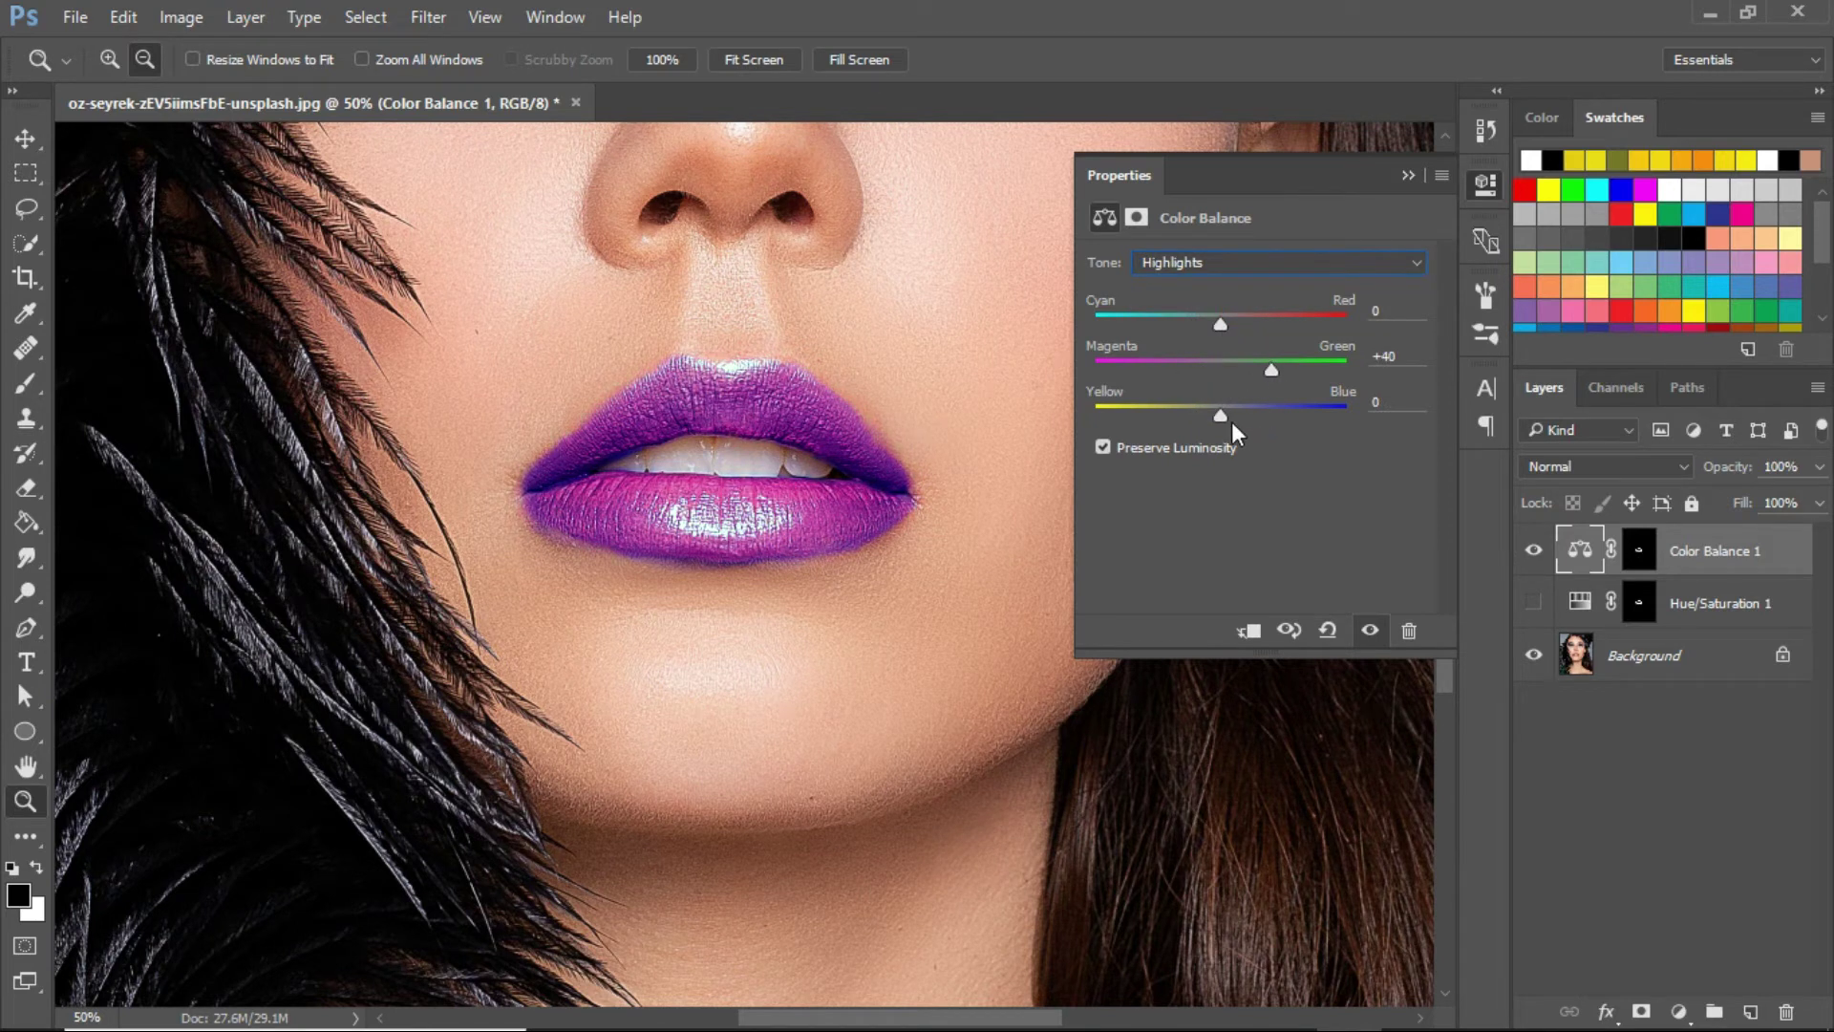
mouse_move(1219, 321)
mouse_down()
mouse_move(1194, 323)
mouse_move(1229, 318)
mouse_up()
click(1405, 177)
Step: Add a Gradient Map adjustment layer and replace its mask with a copy of the Color Balance layer's lip mask
click(1678, 1010)
click(1645, 957)
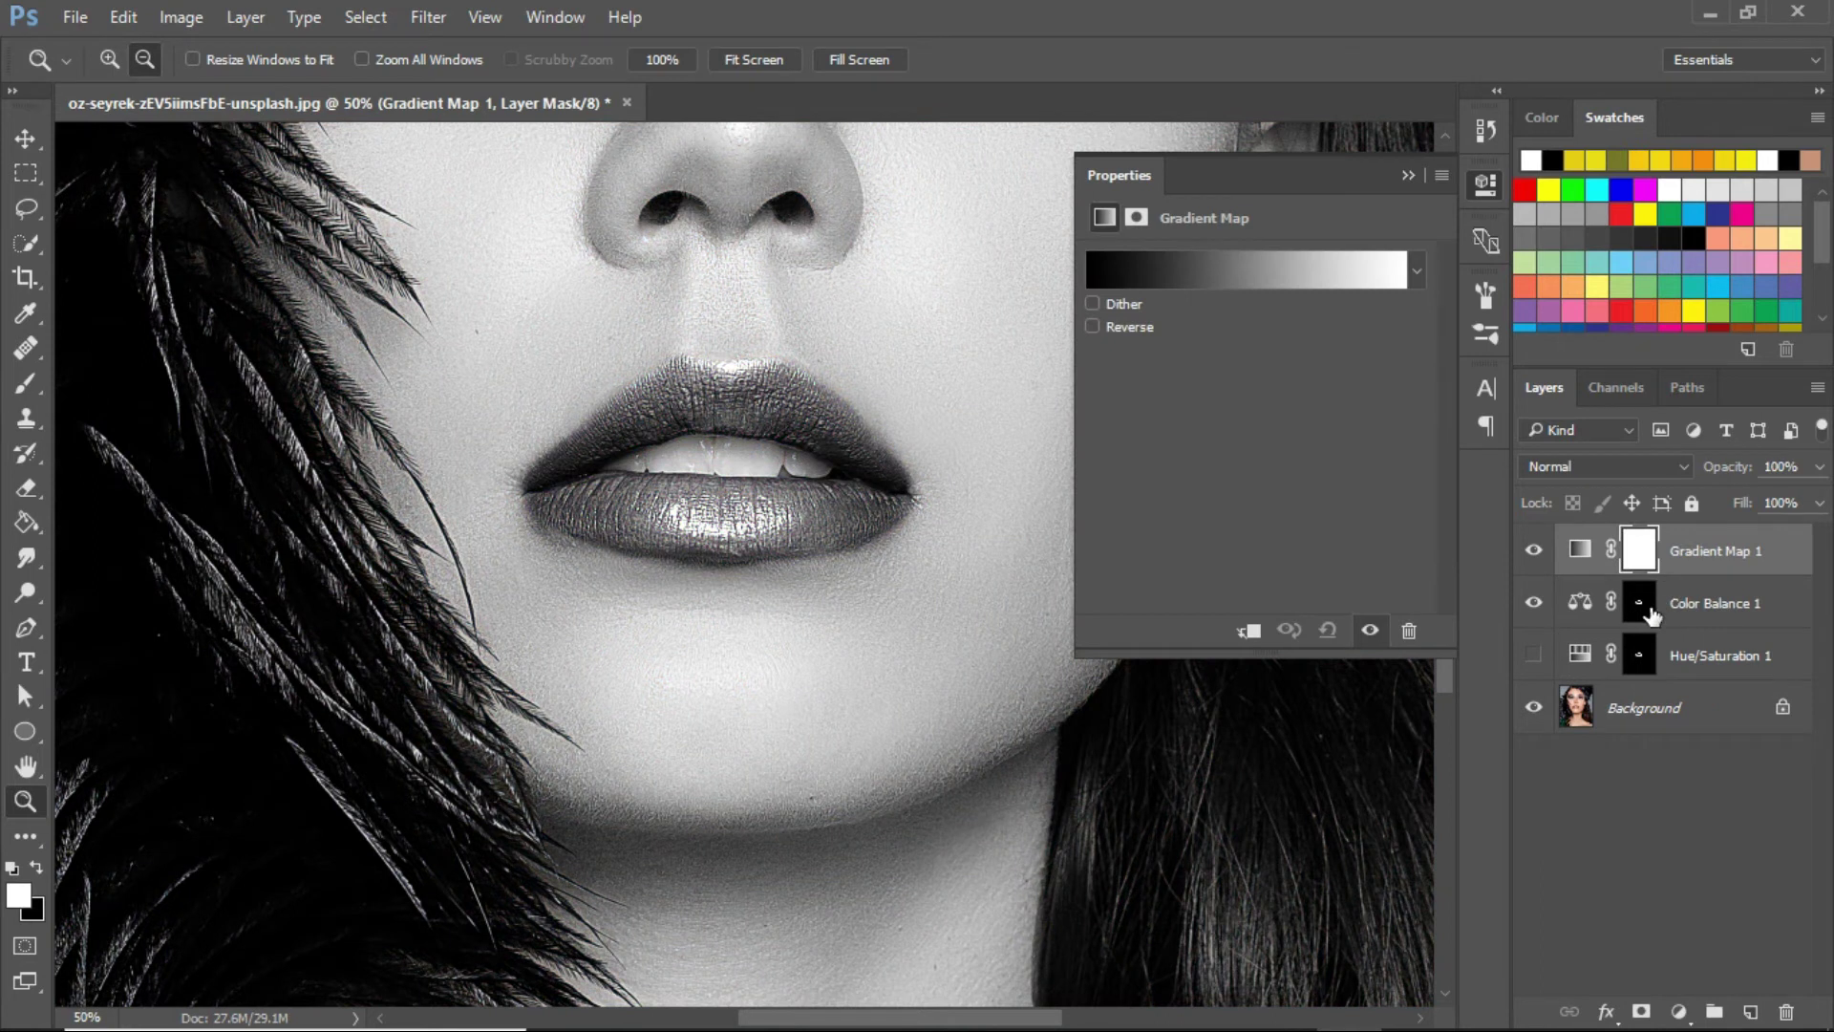
drag(1655, 614, 1649, 562)
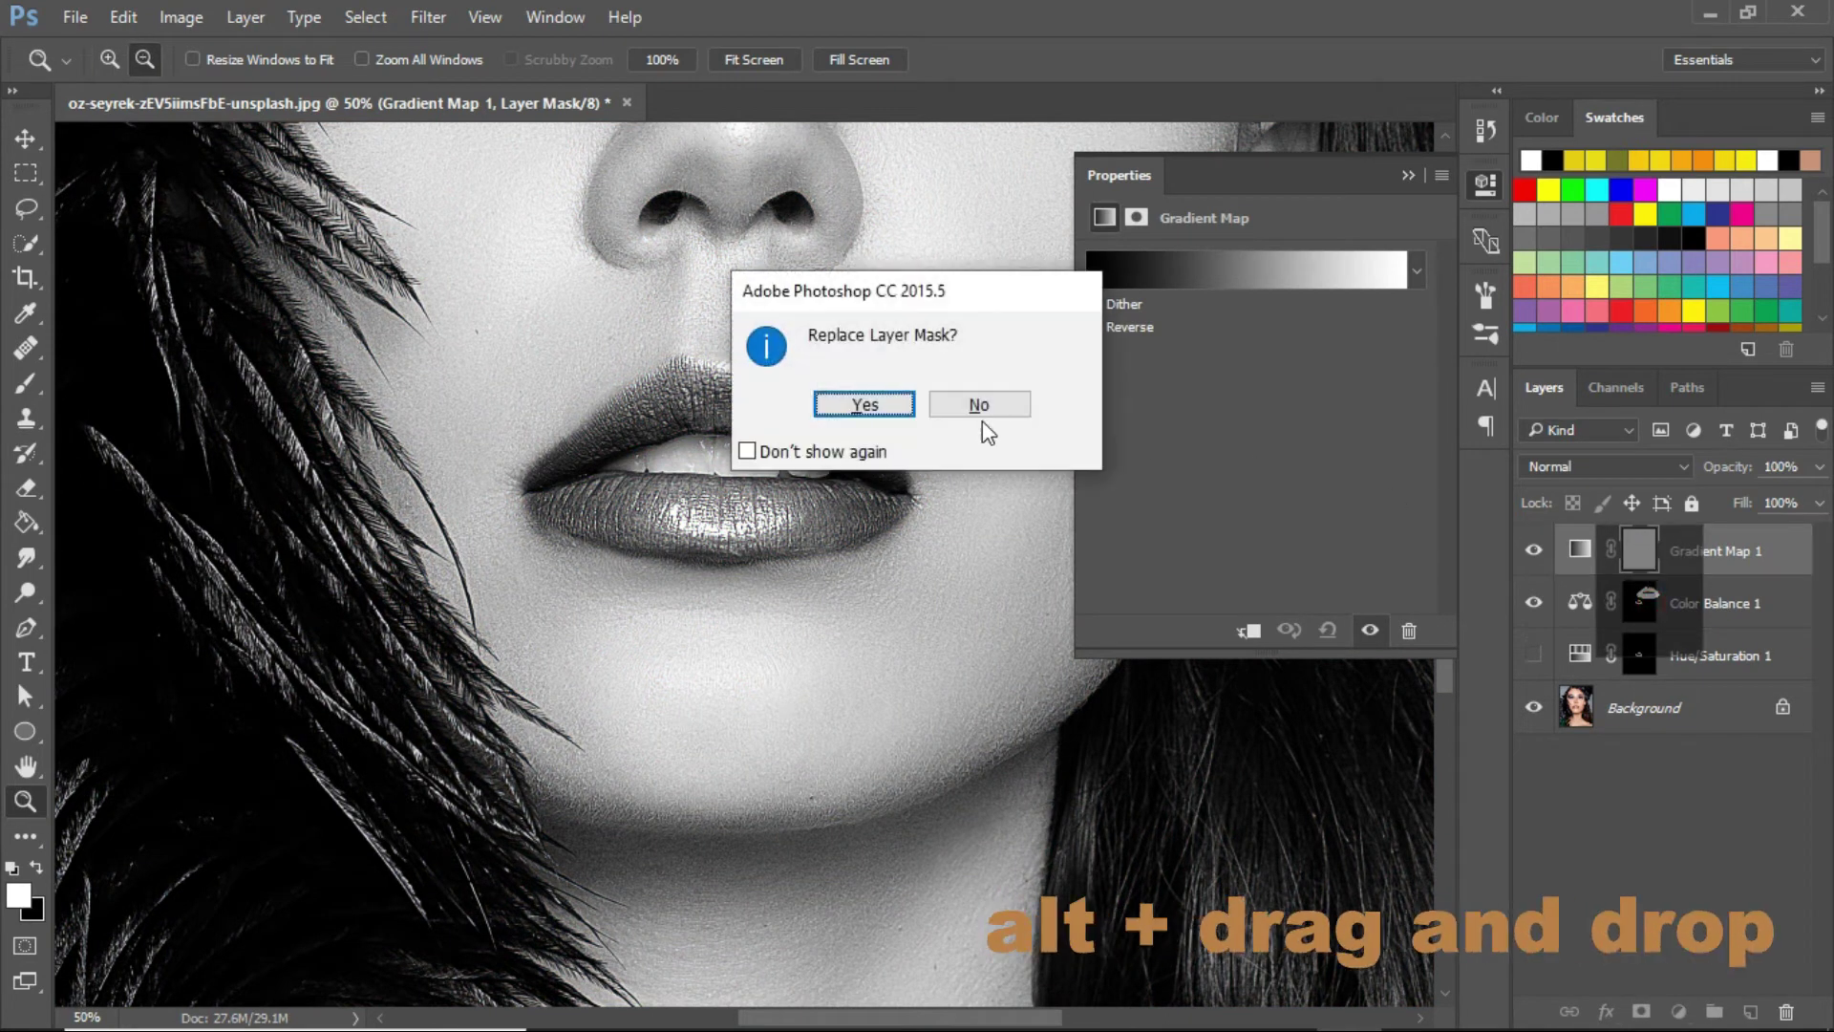
click(840, 407)
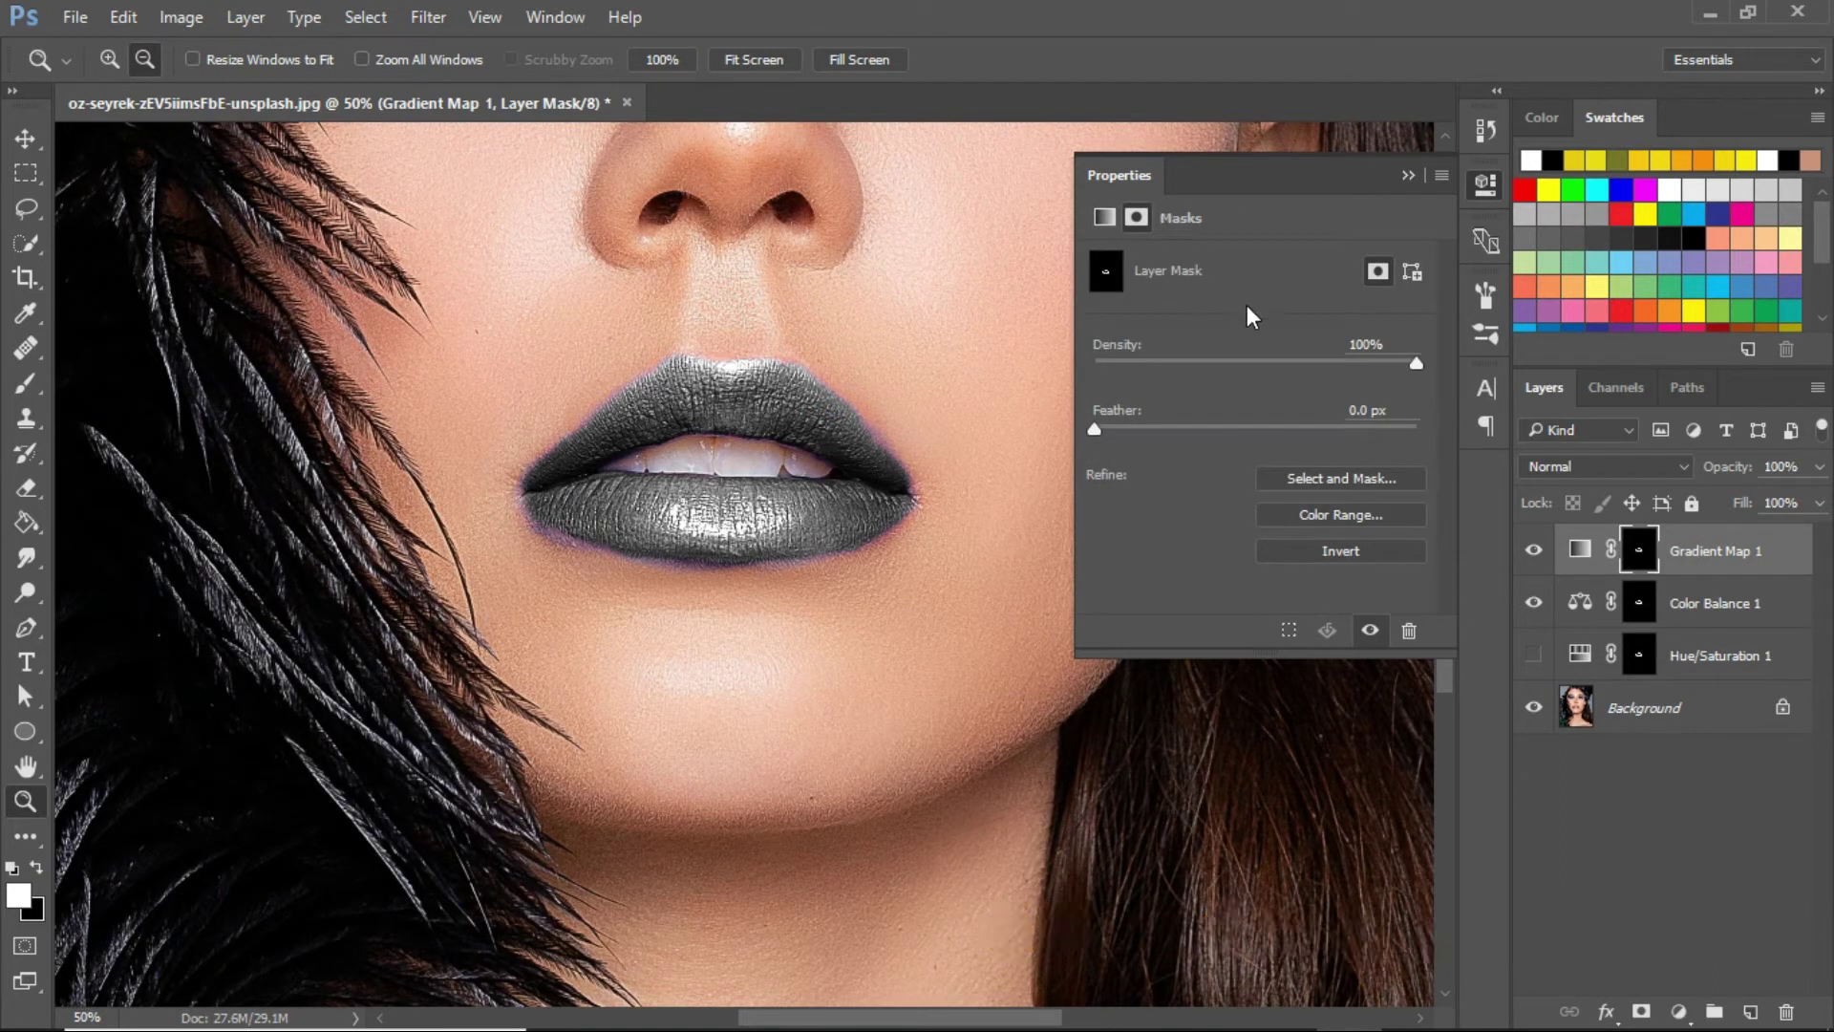
Step: Recolor the black stop of the Gradient Map layer's gradient to dark purple 30023b
click(1580, 554)
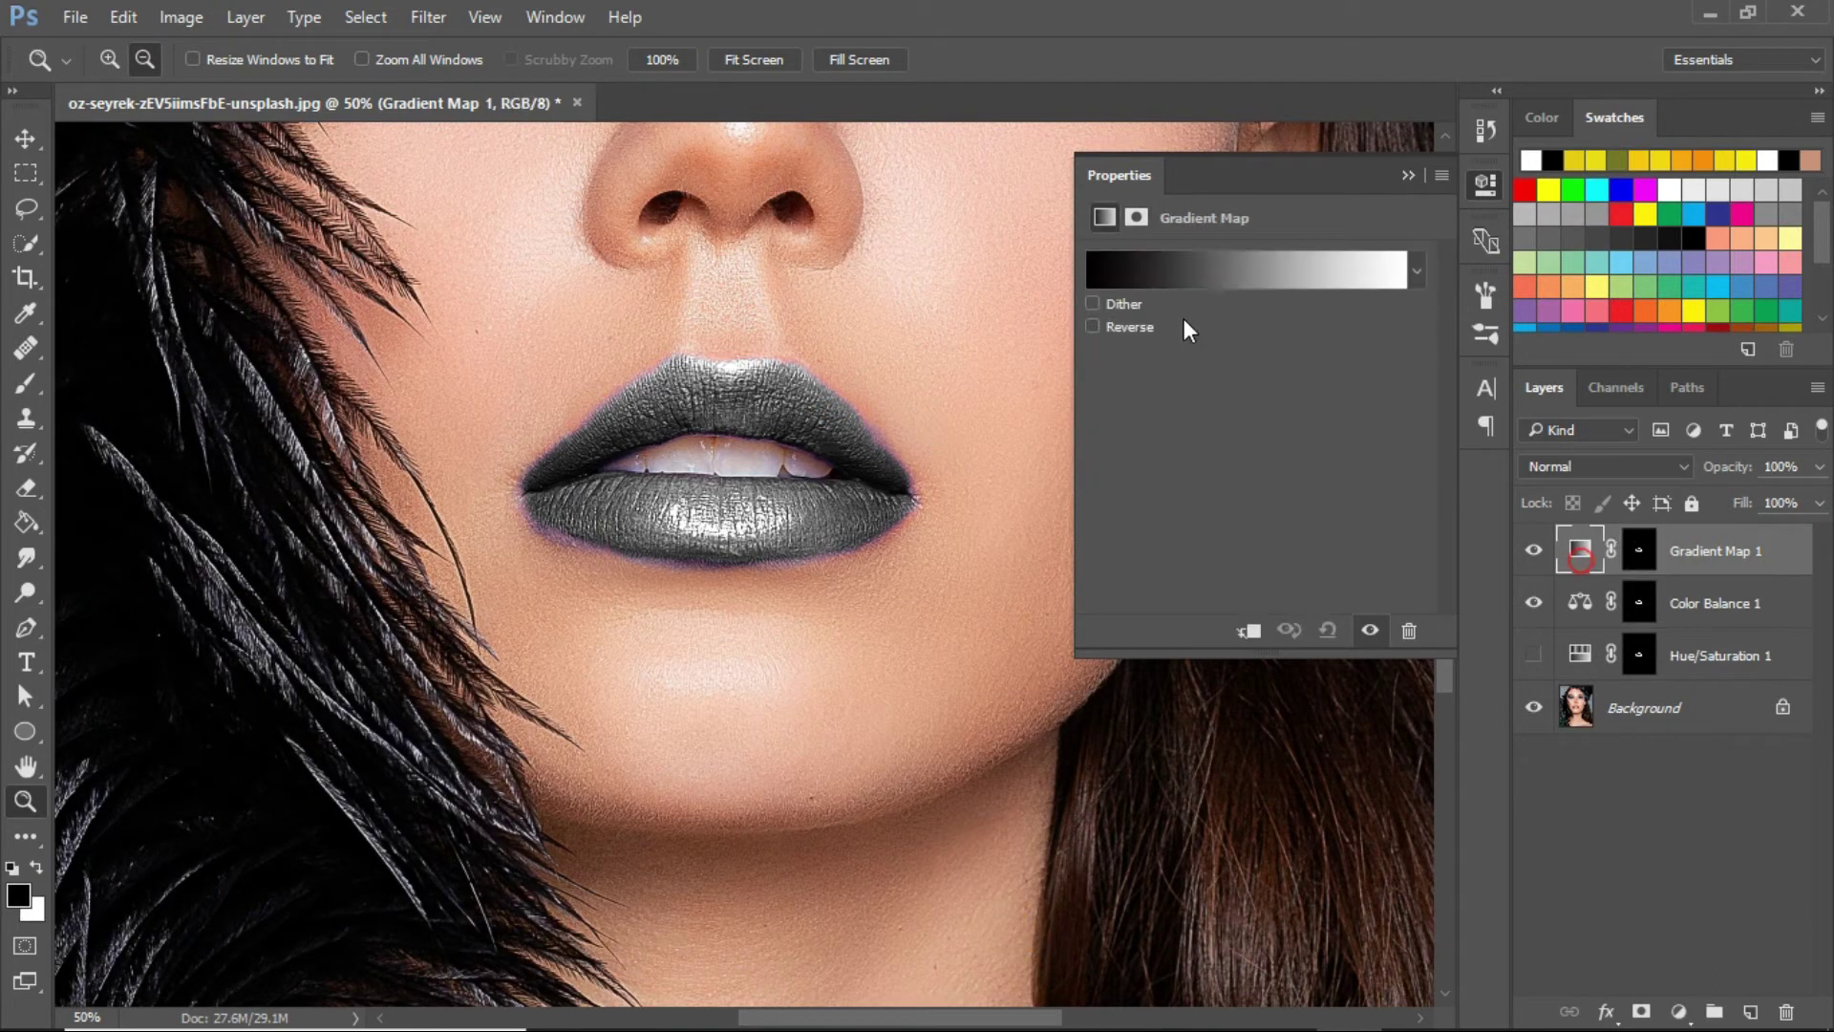
click(1157, 271)
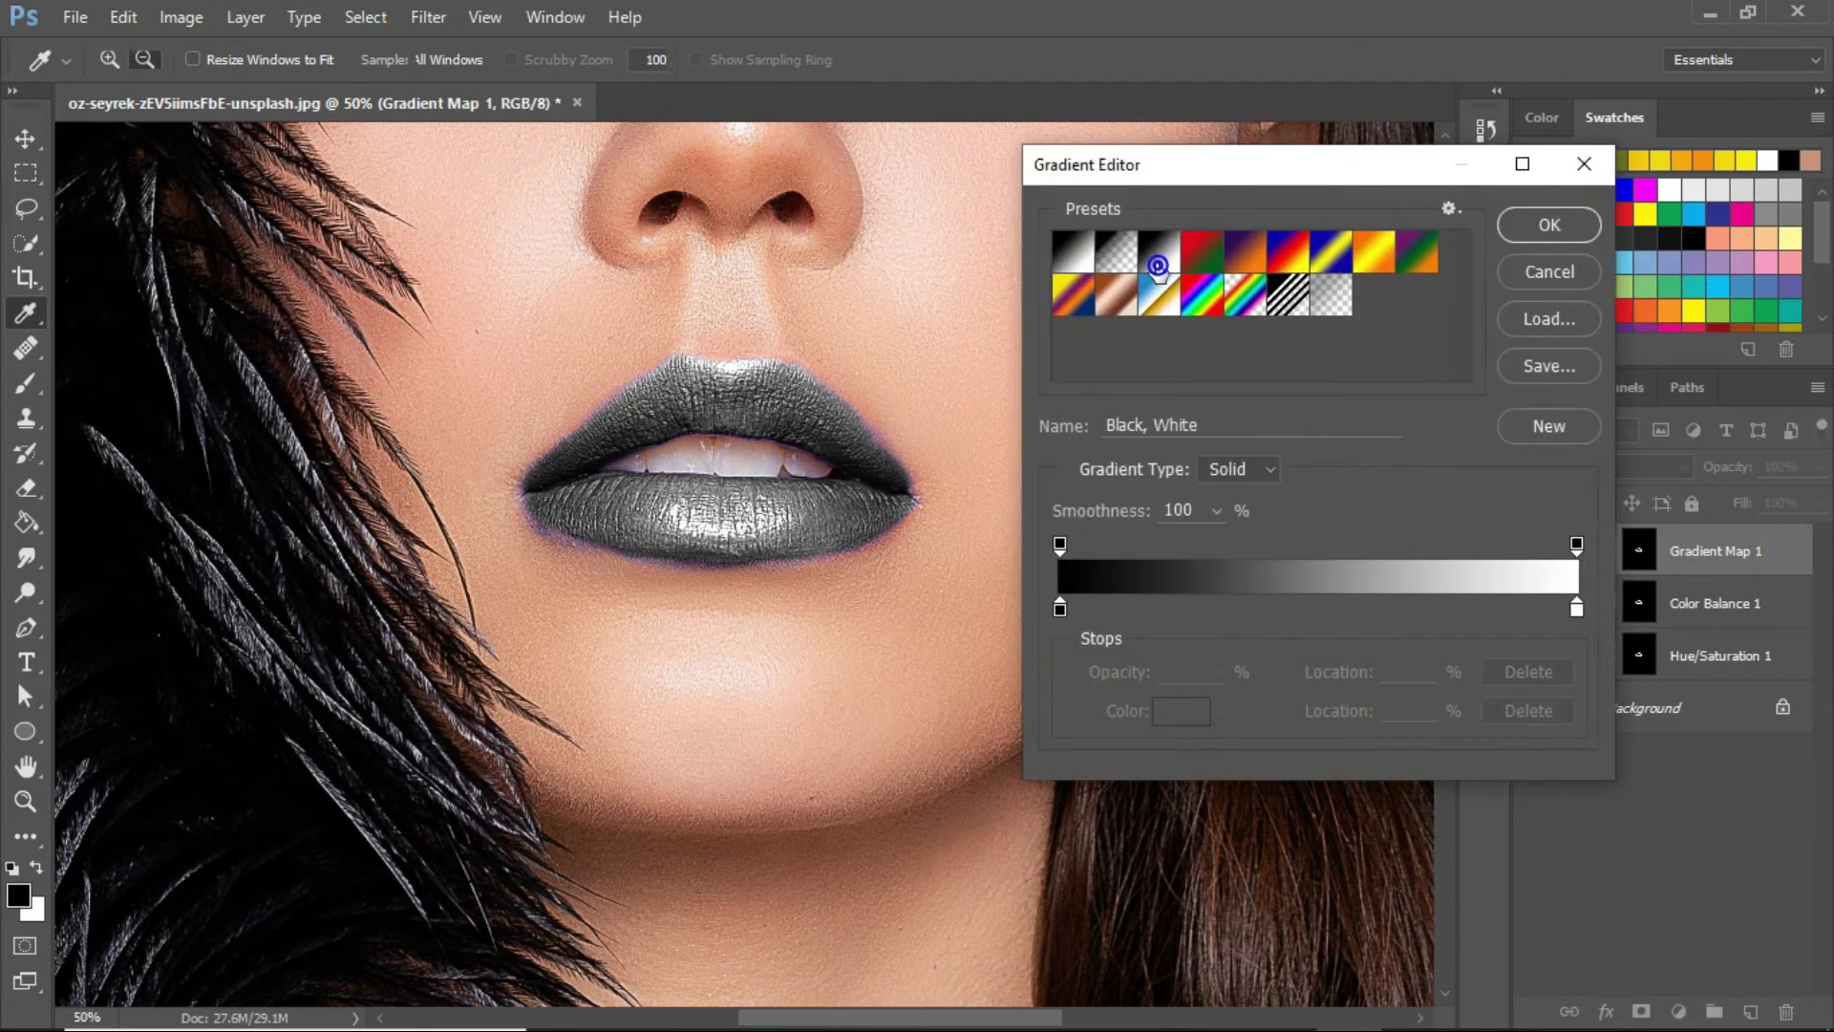
click(1060, 609)
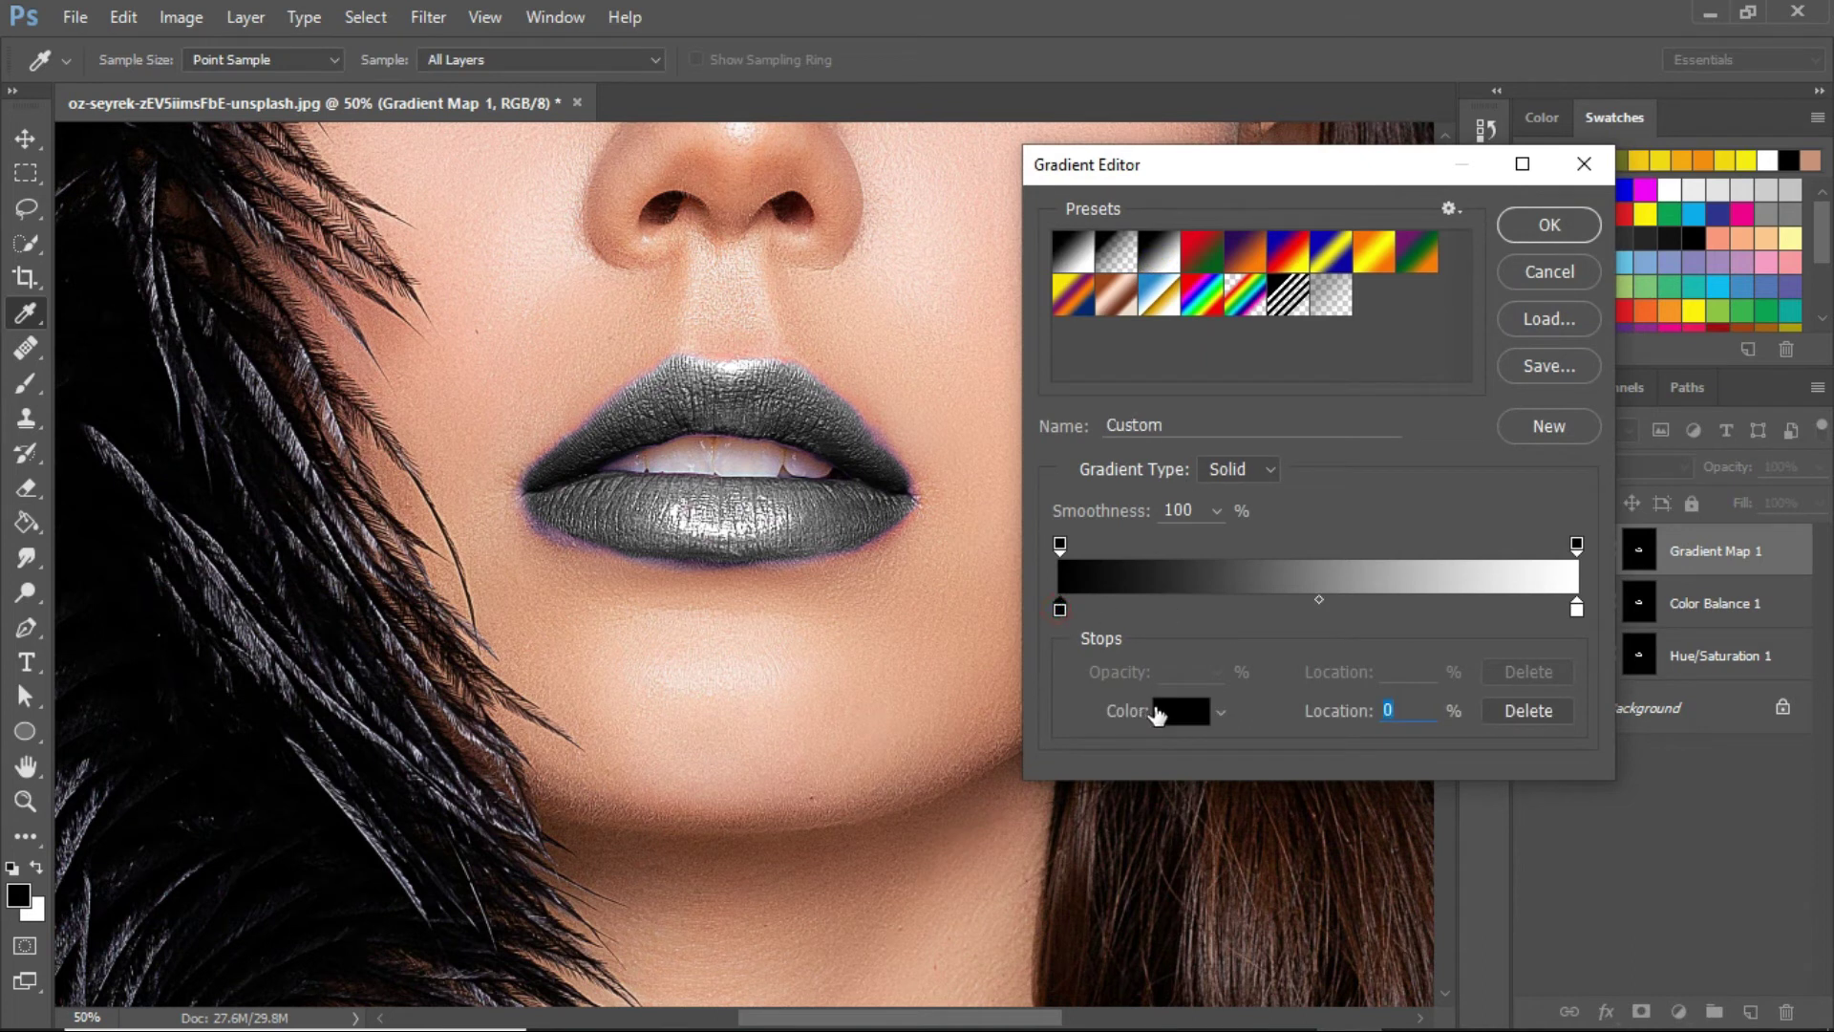
click(1161, 708)
drag(1294, 571, 1549, 359)
drag(1568, 500, 1566, 458)
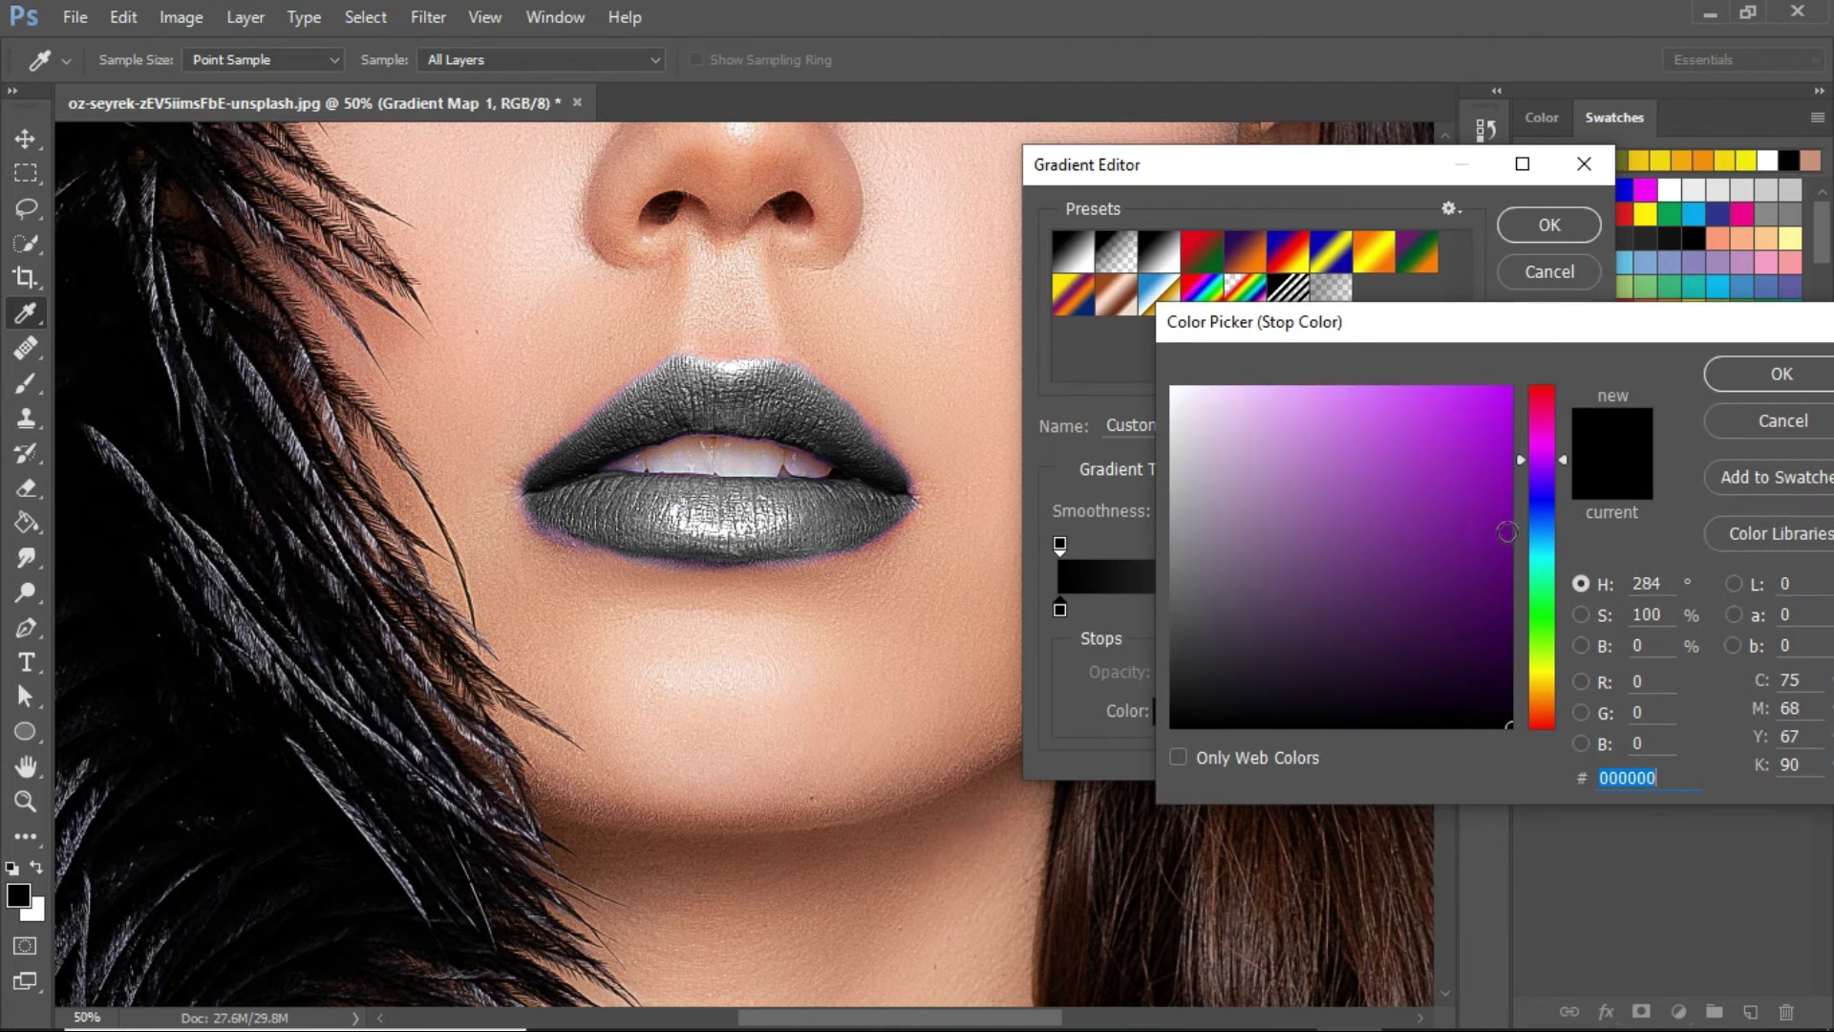
click(1506, 545)
mouse_move(1505, 546)
mouse_down()
mouse_move(1486, 683)
mouse_move(1496, 630)
mouse_move(1504, 647)
mouse_up()
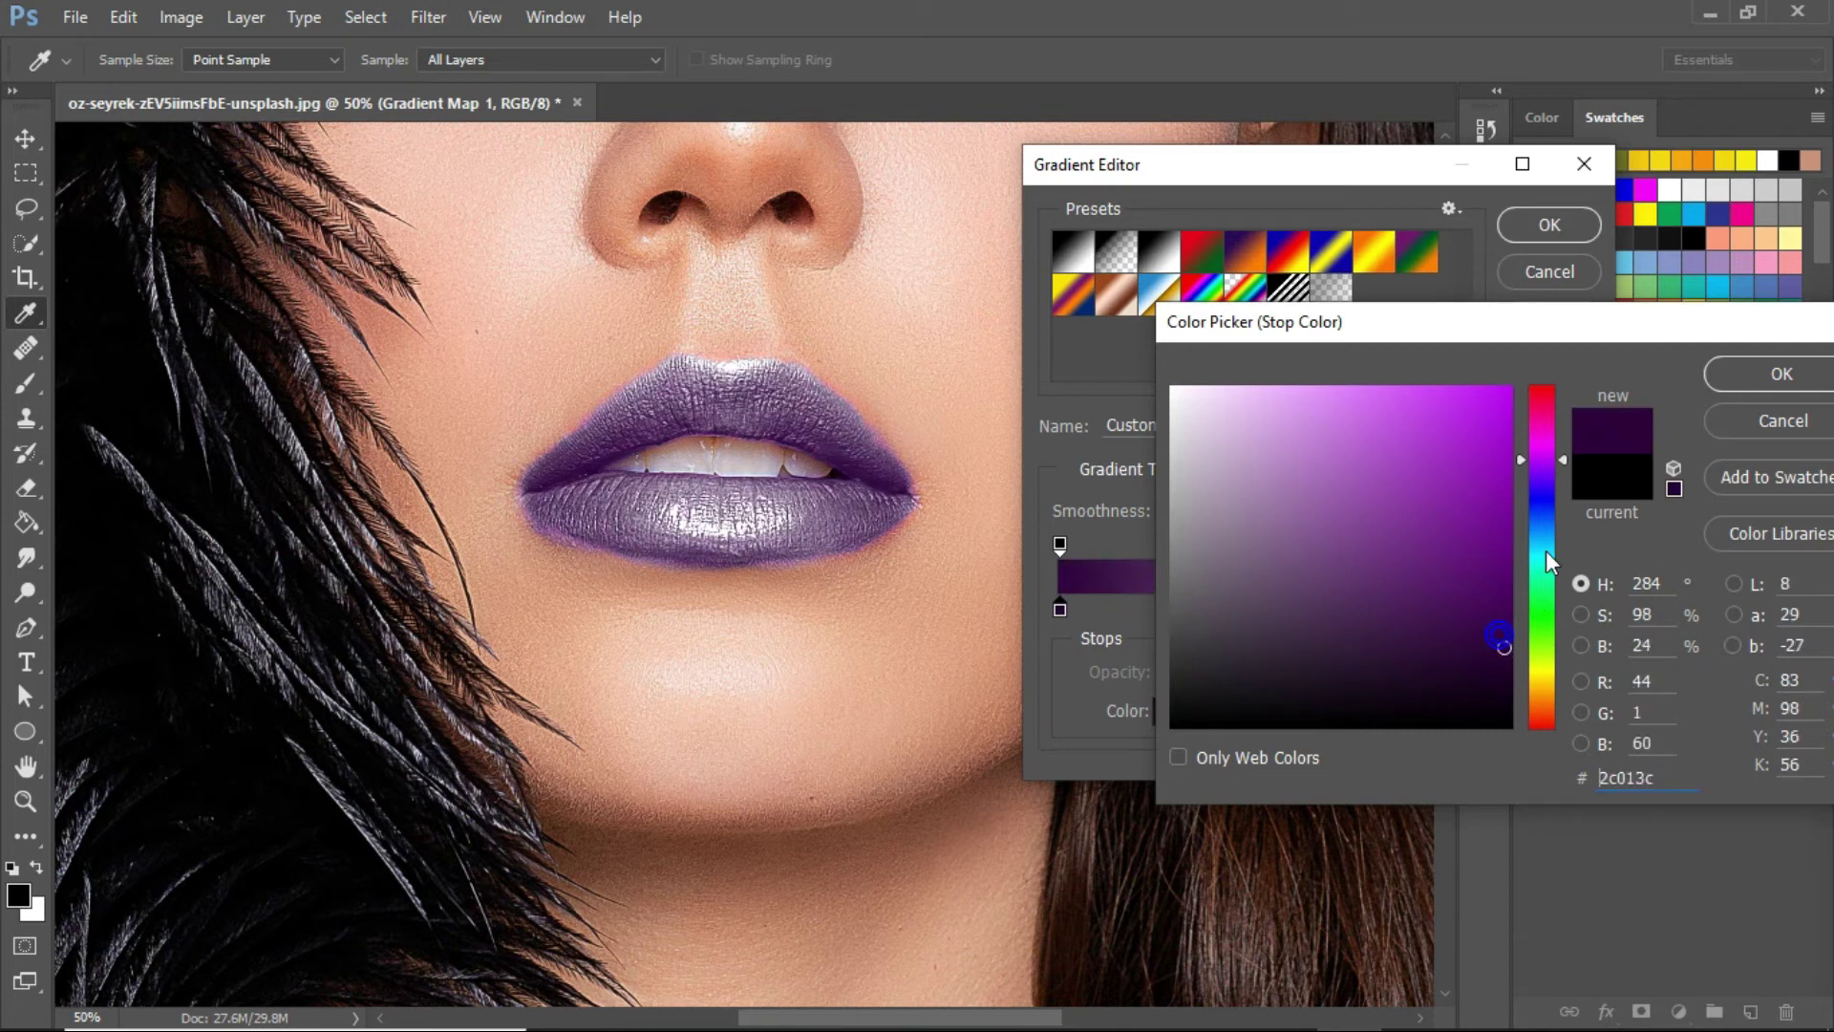
drag(1561, 460, 1560, 456)
click(1502, 648)
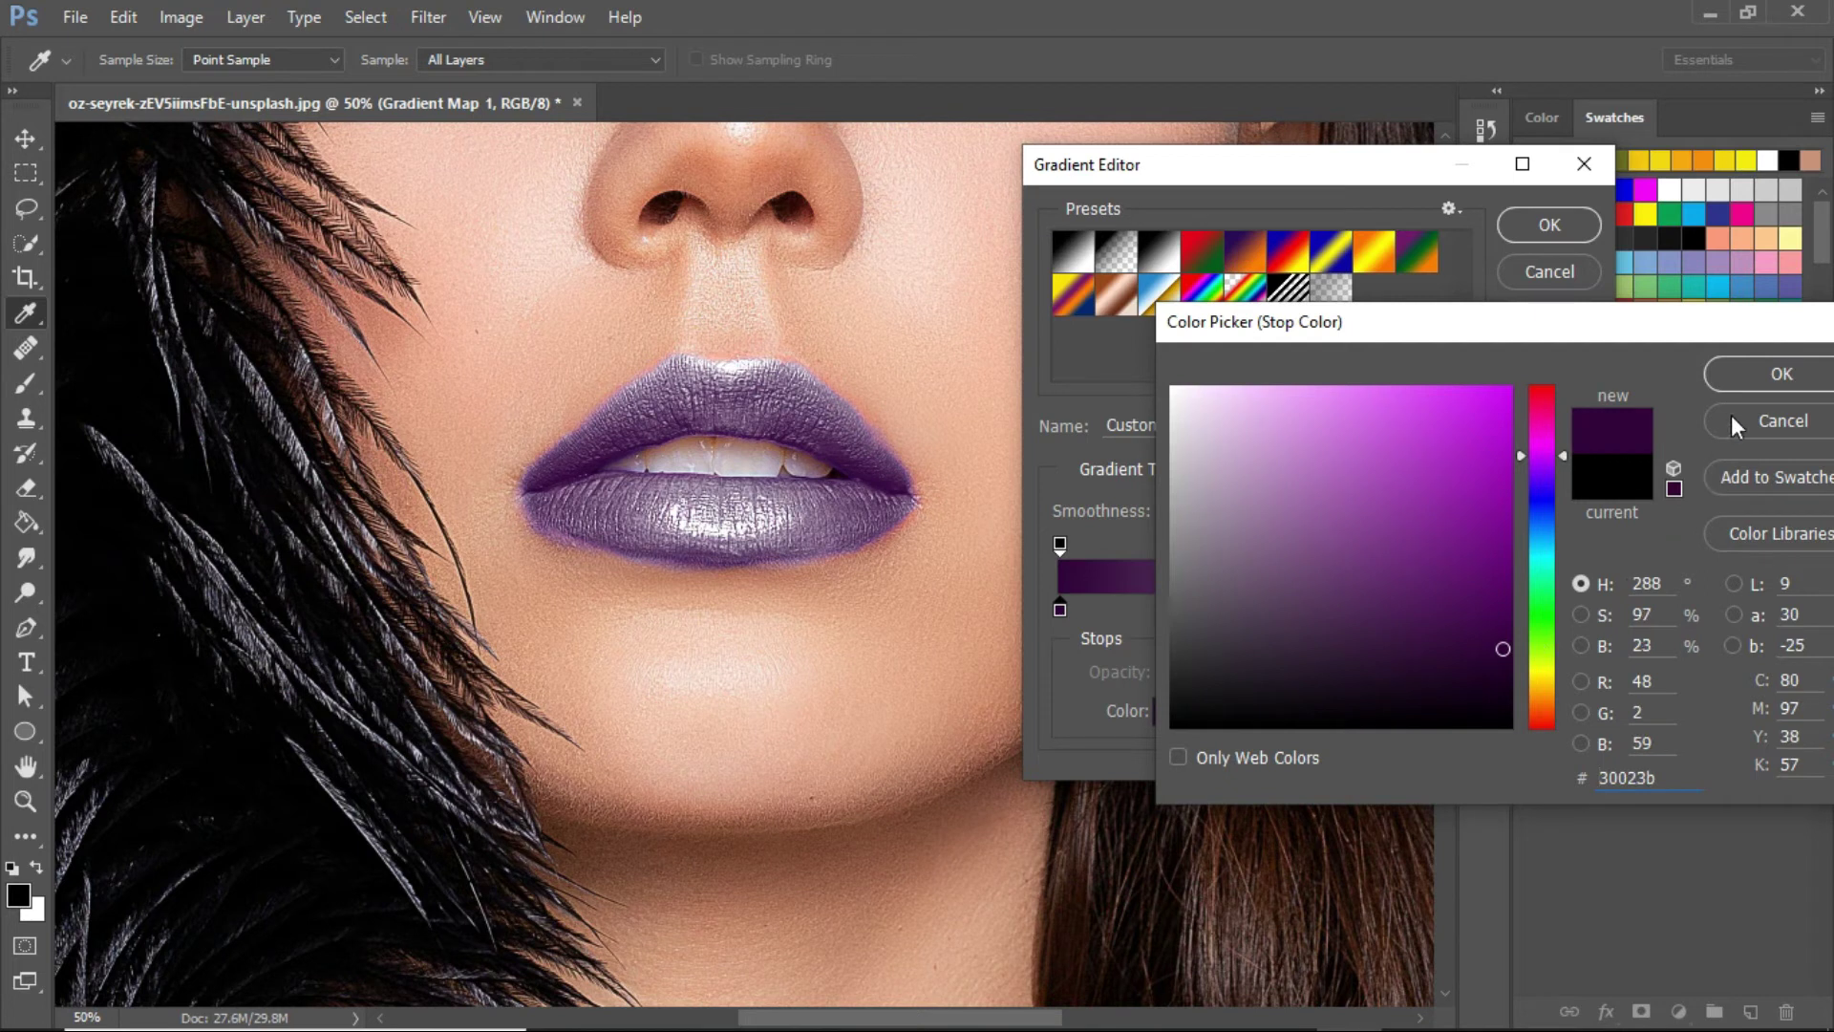
key(Return)
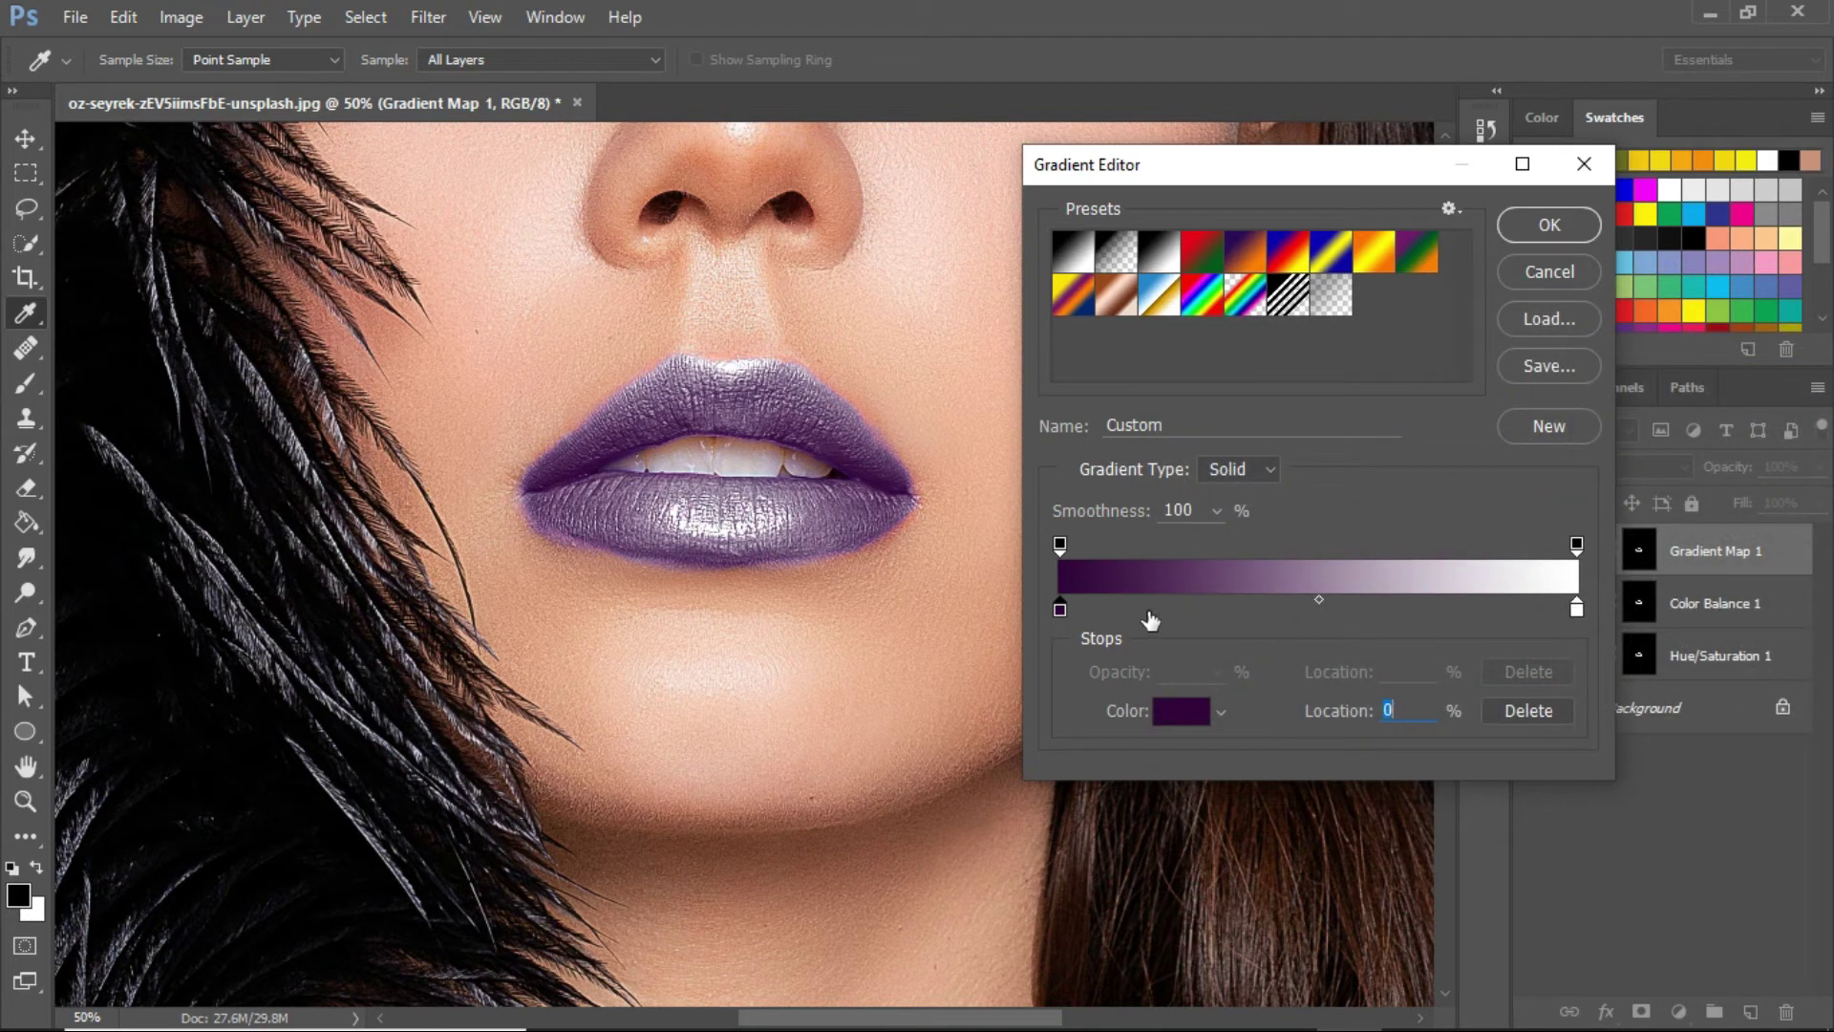
Step: Add a stop at 47% between the dark purple and white stops and recolor it to a bright purple with hue 294
drag(1061, 608, 1303, 599)
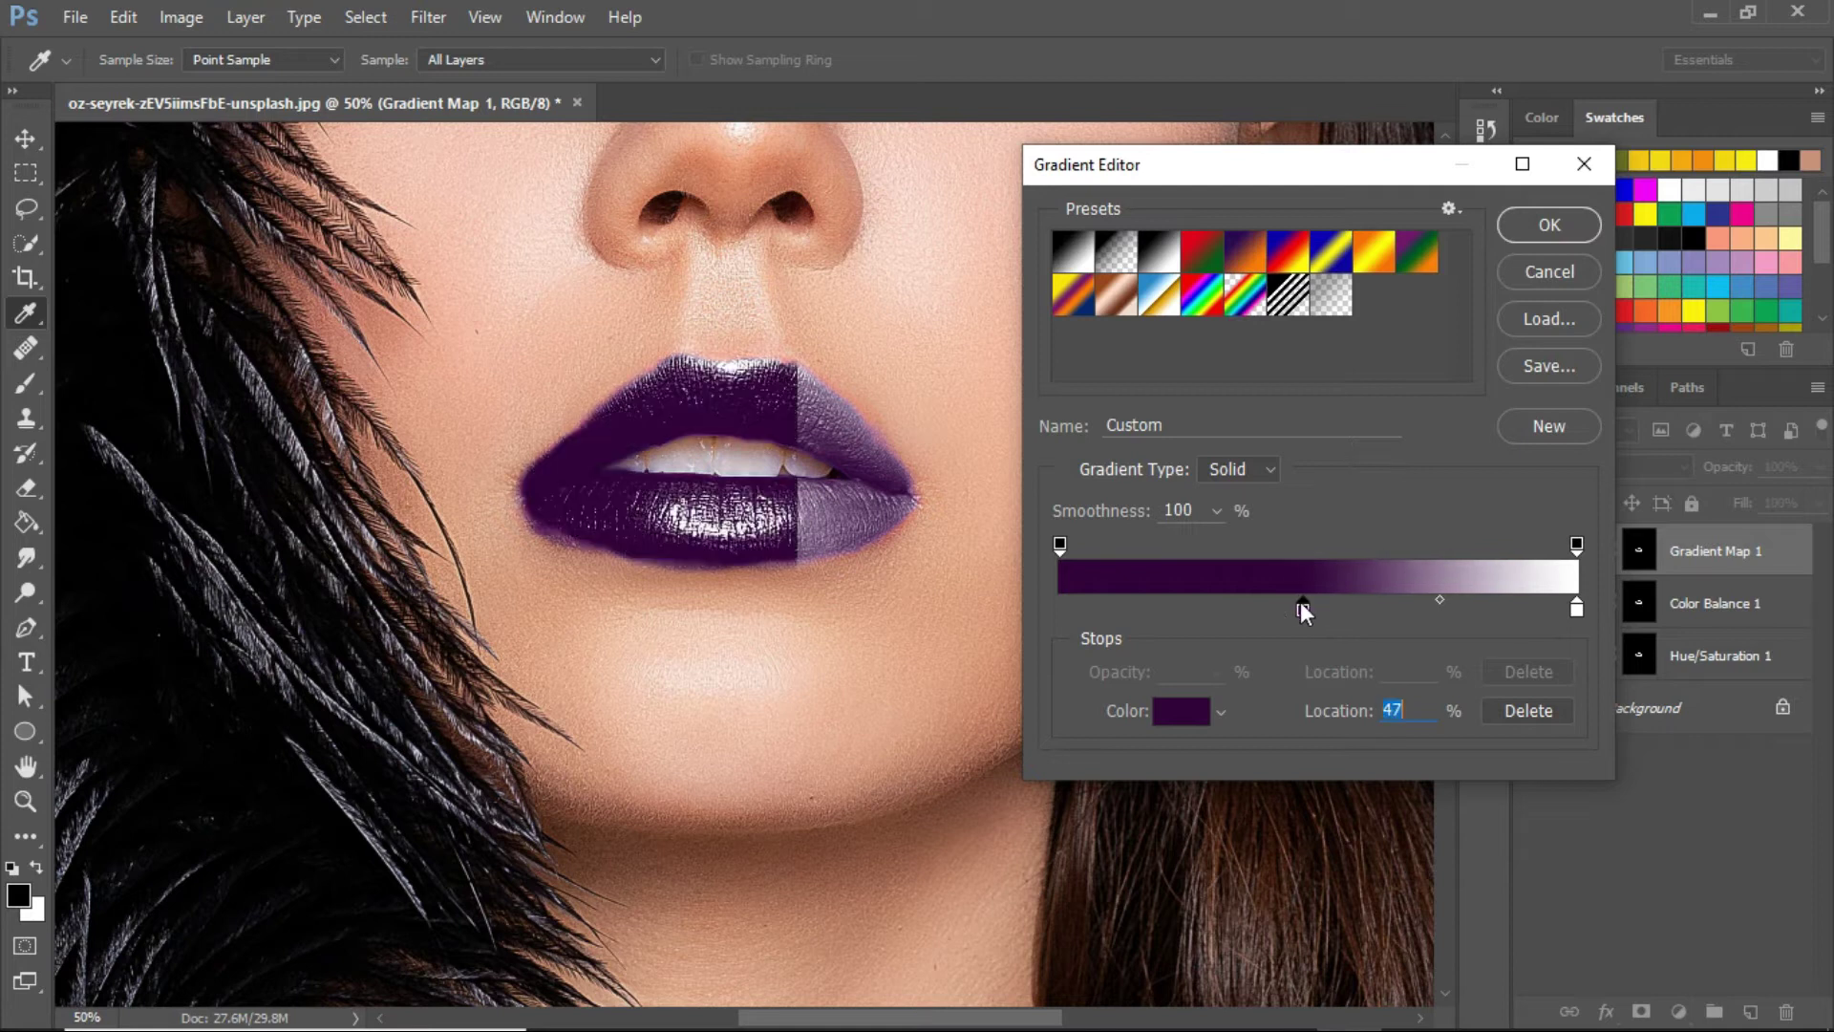
click(1059, 604)
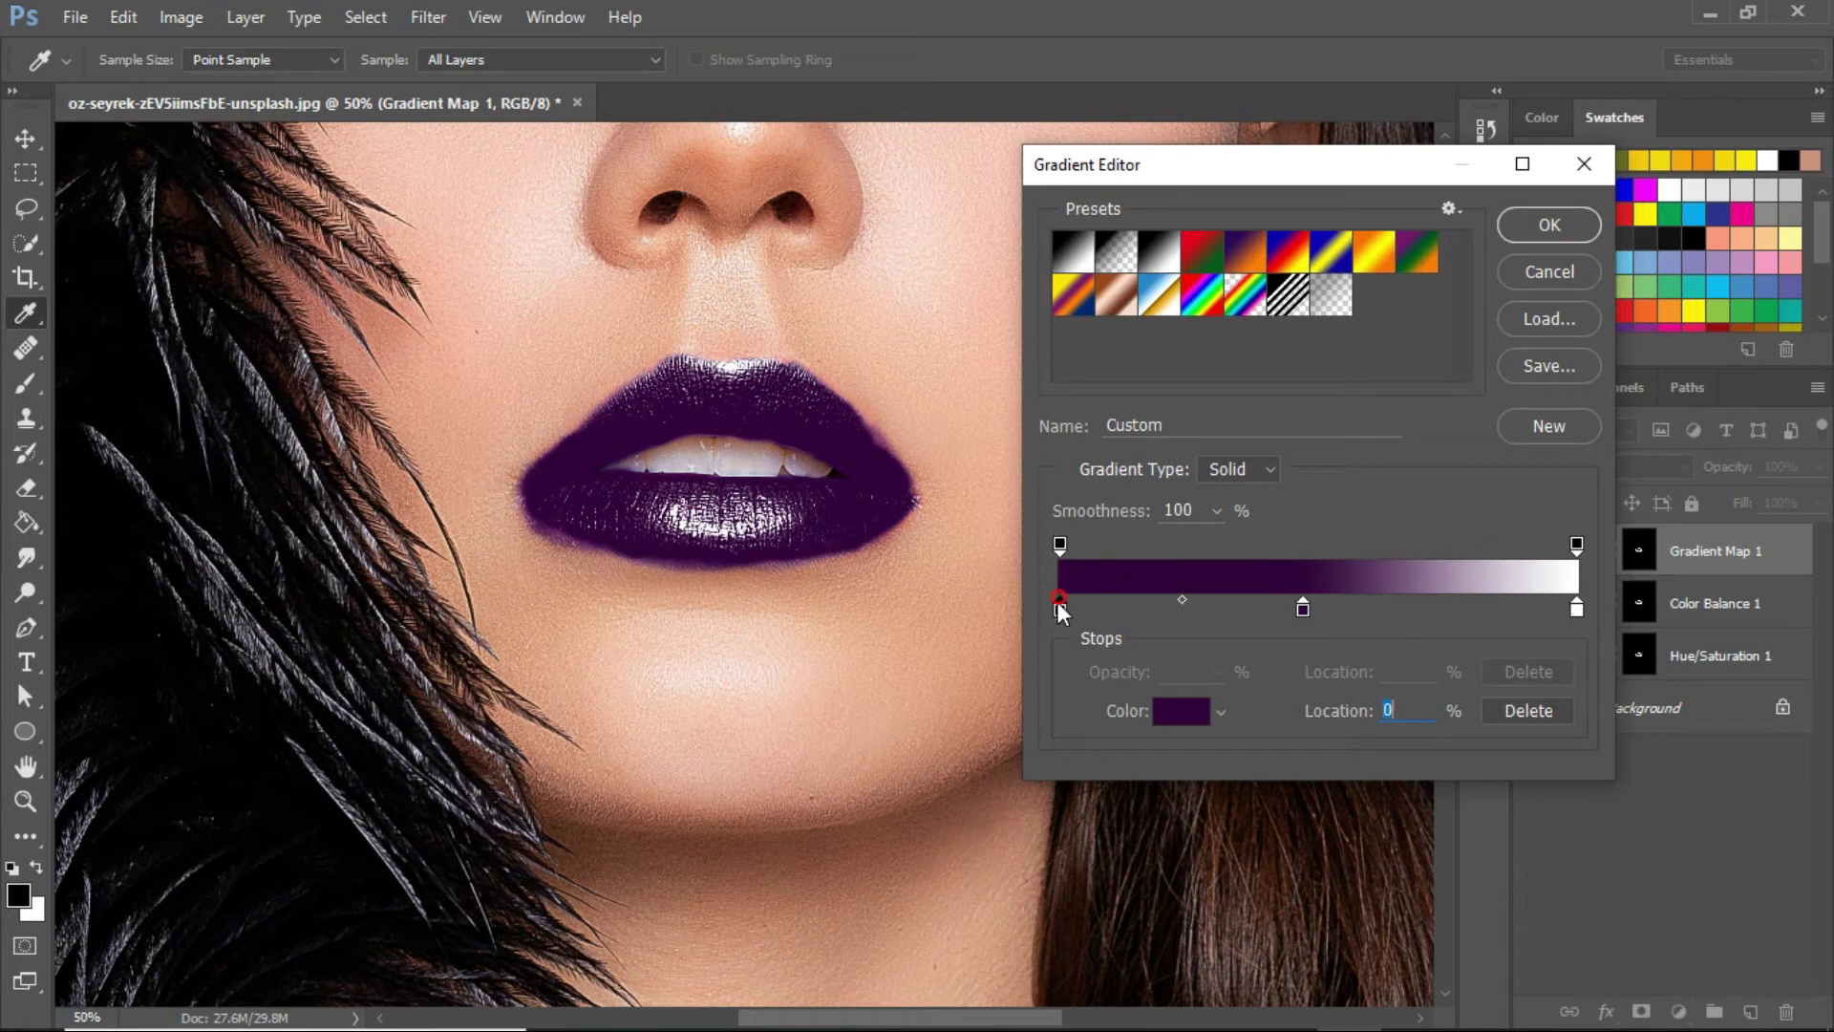
double_click(1304, 613)
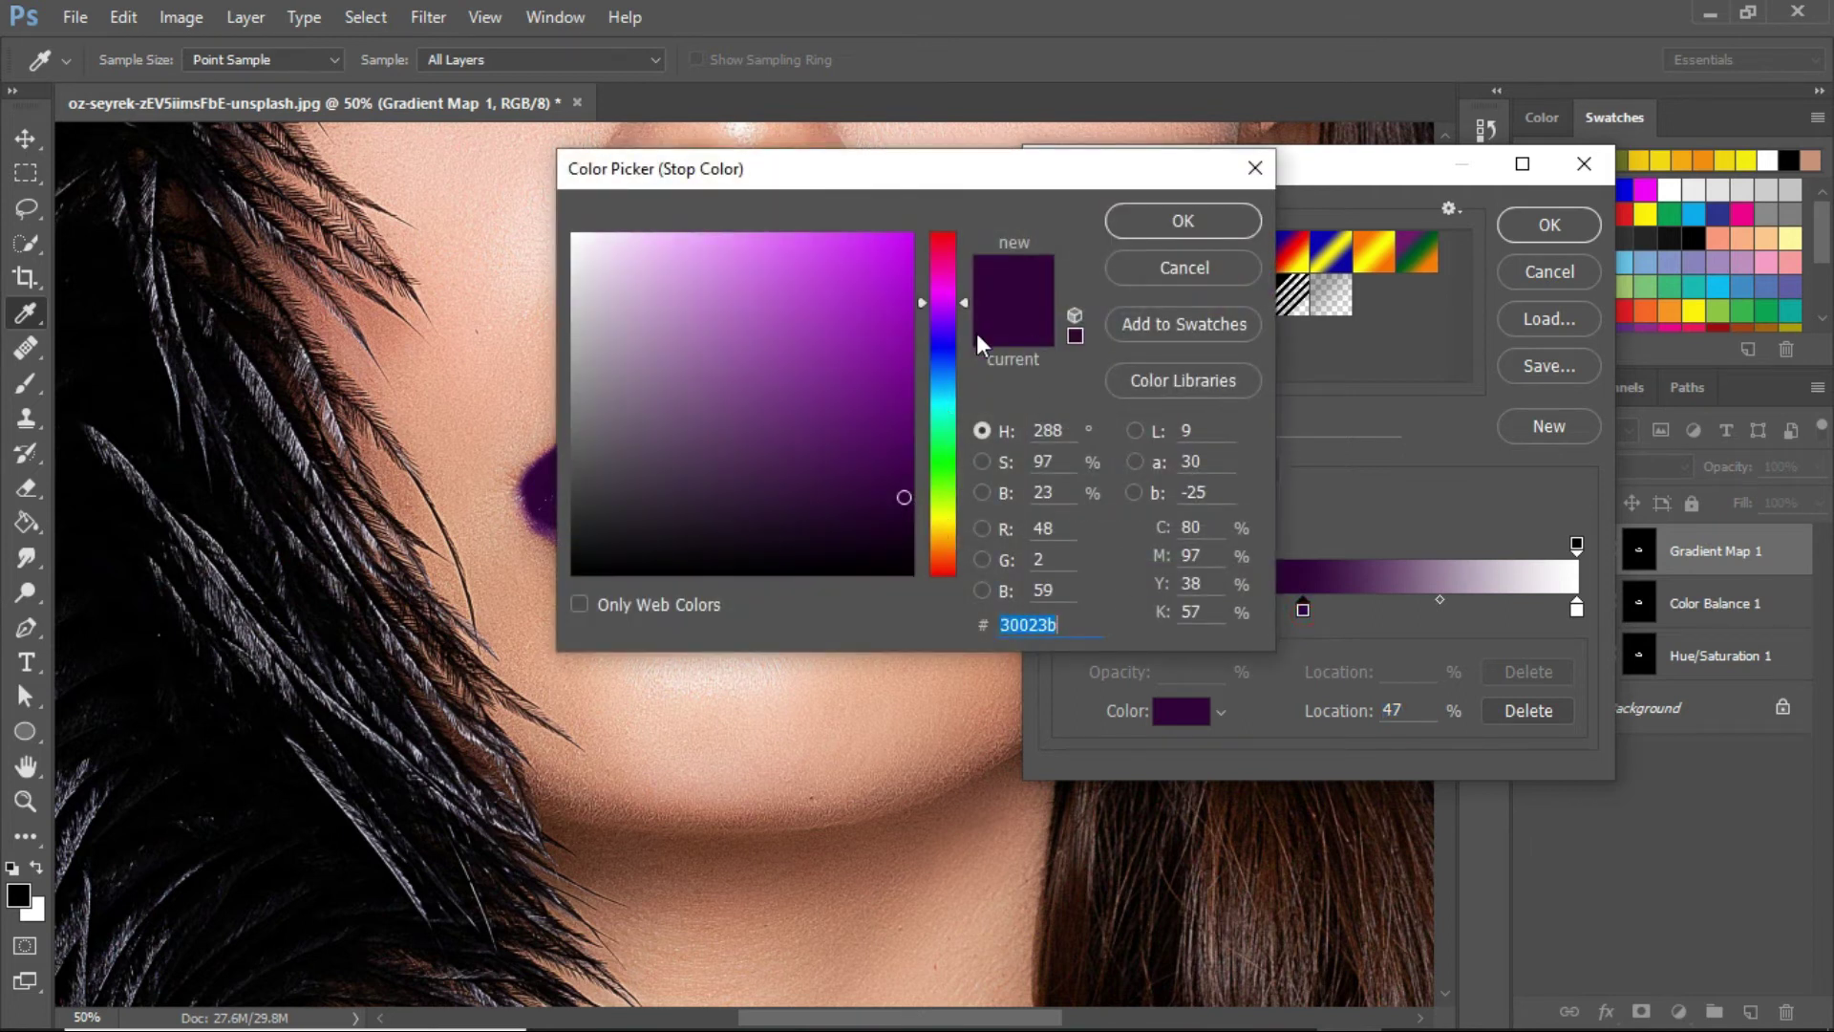
drag(908, 480, 903, 439)
drag(888, 173, 1232, 219)
drag(1251, 482, 1260, 448)
click(1270, 459)
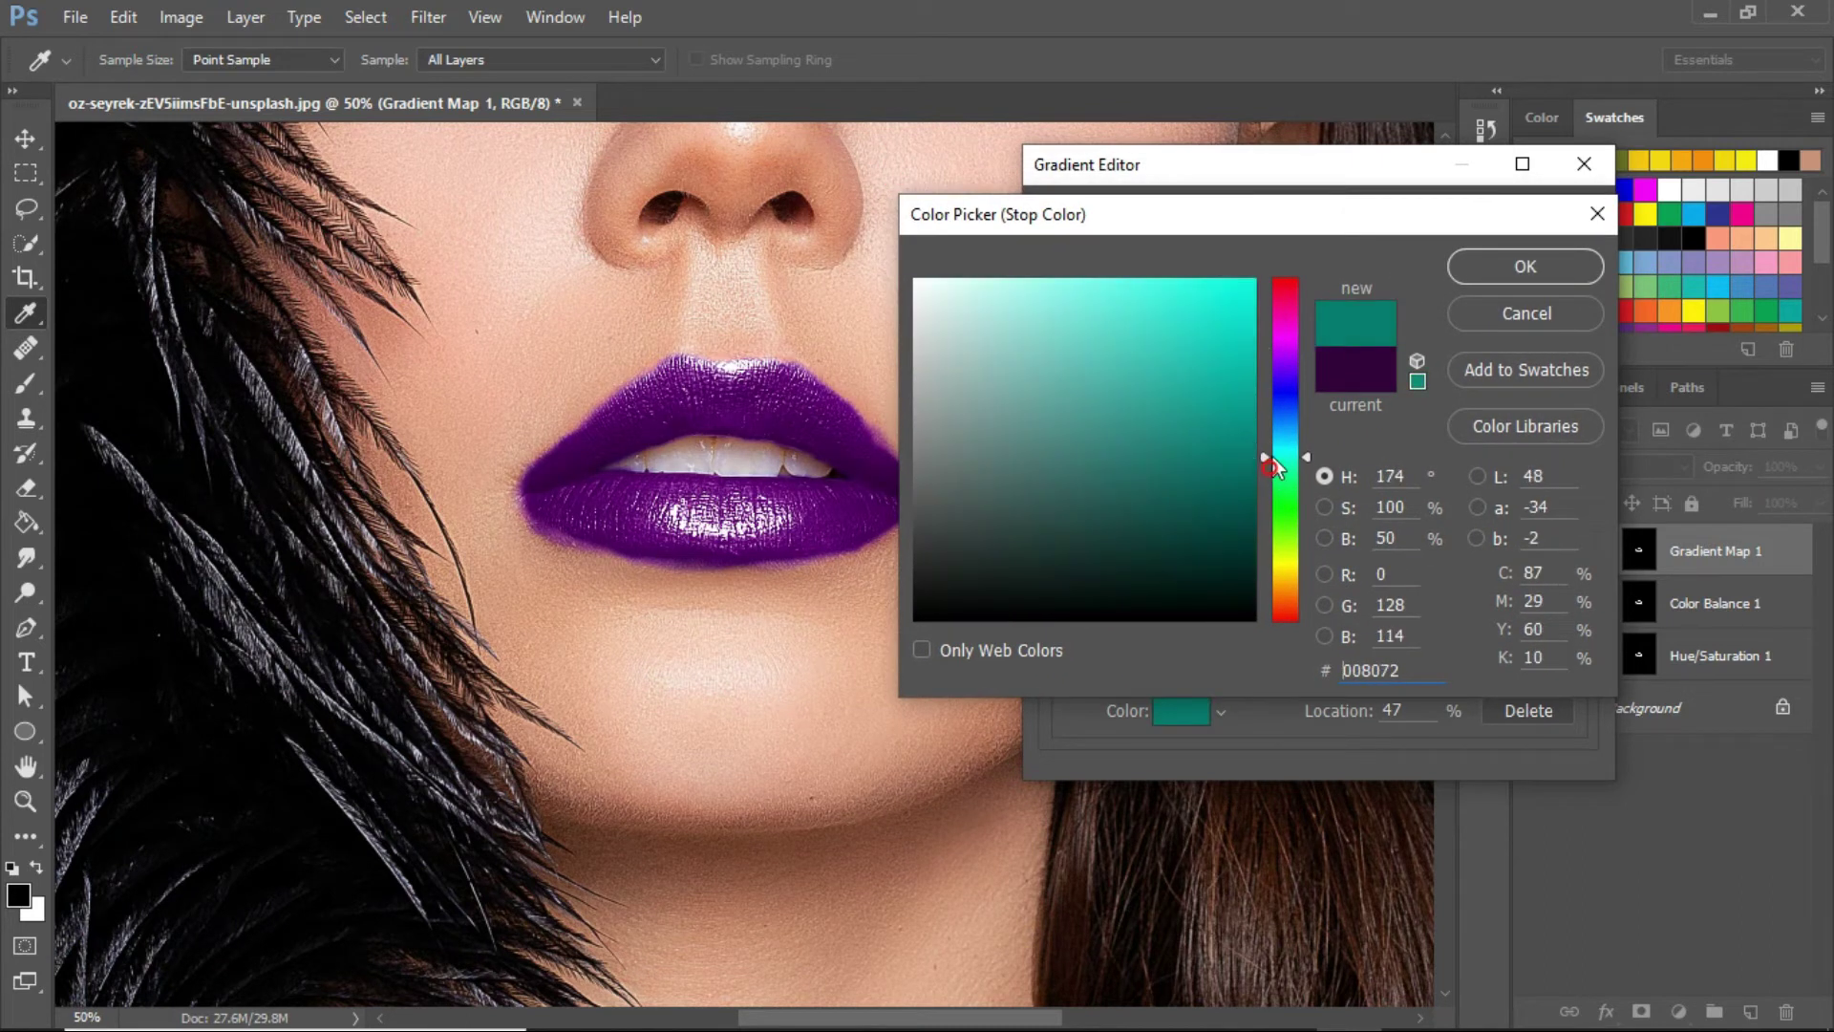
click(1247, 480)
drag(1301, 462, 1309, 342)
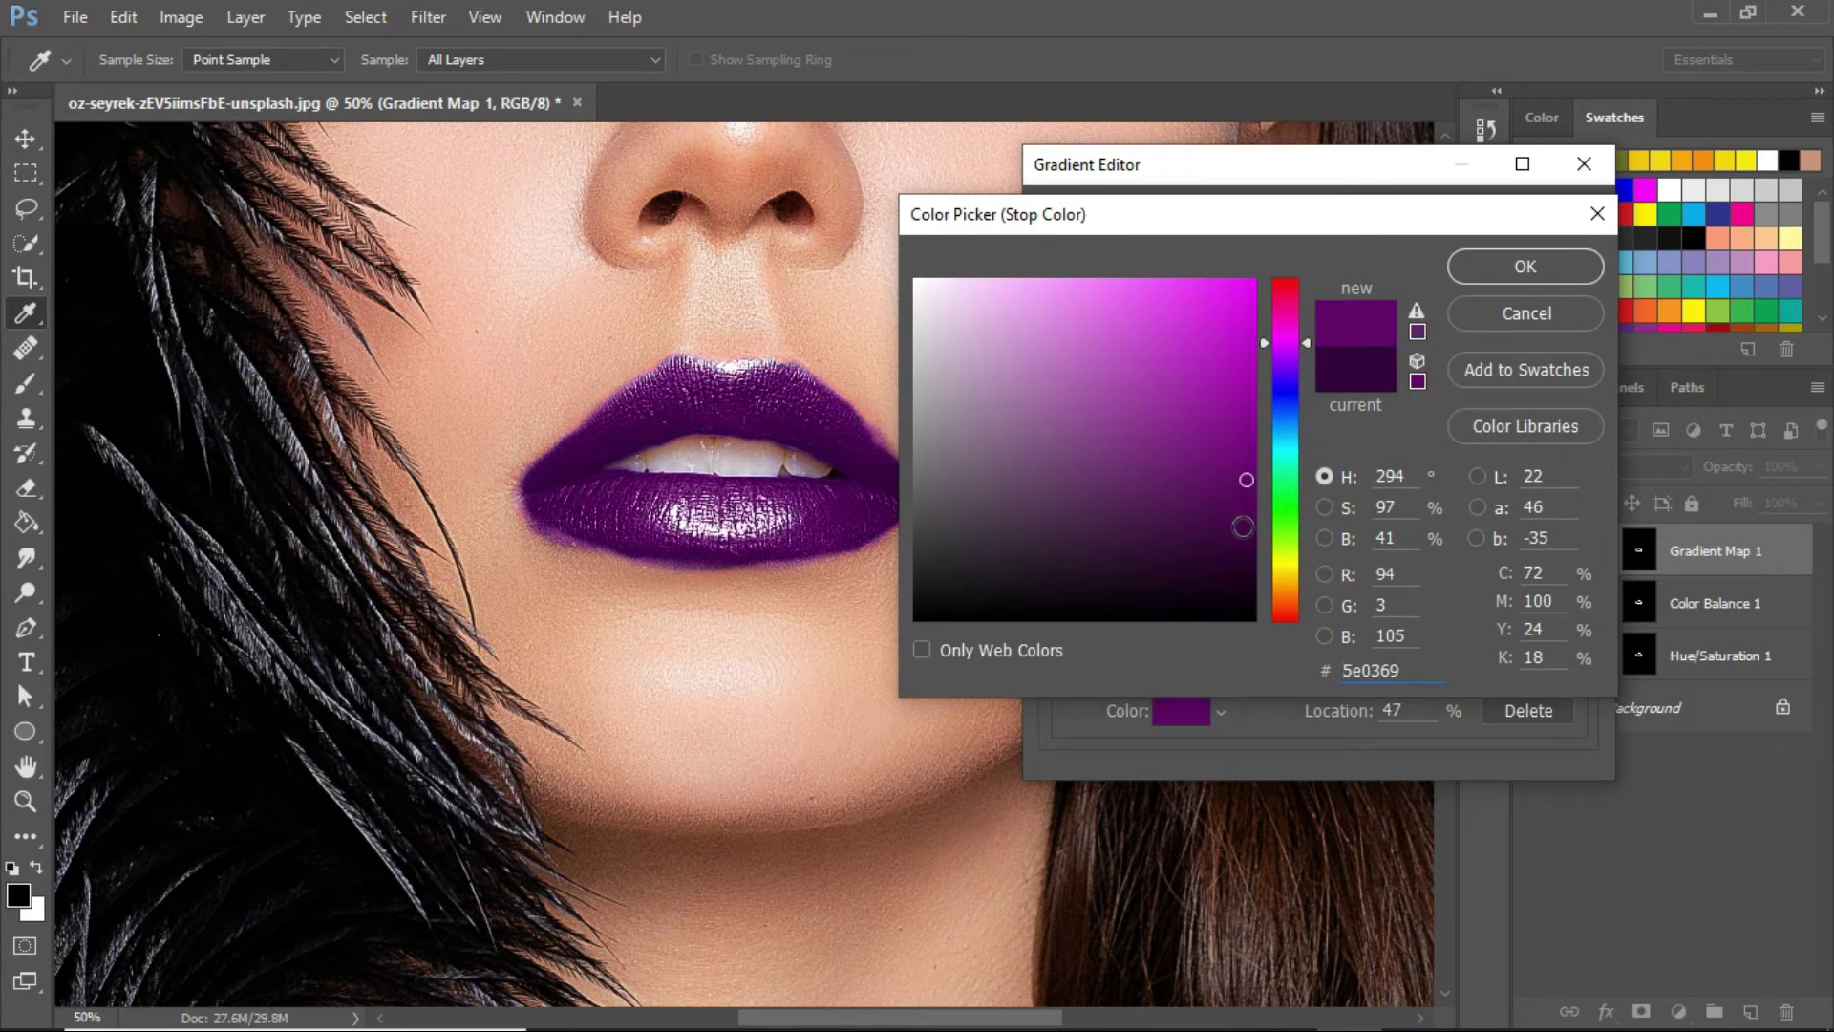
drag(1246, 474, 1246, 438)
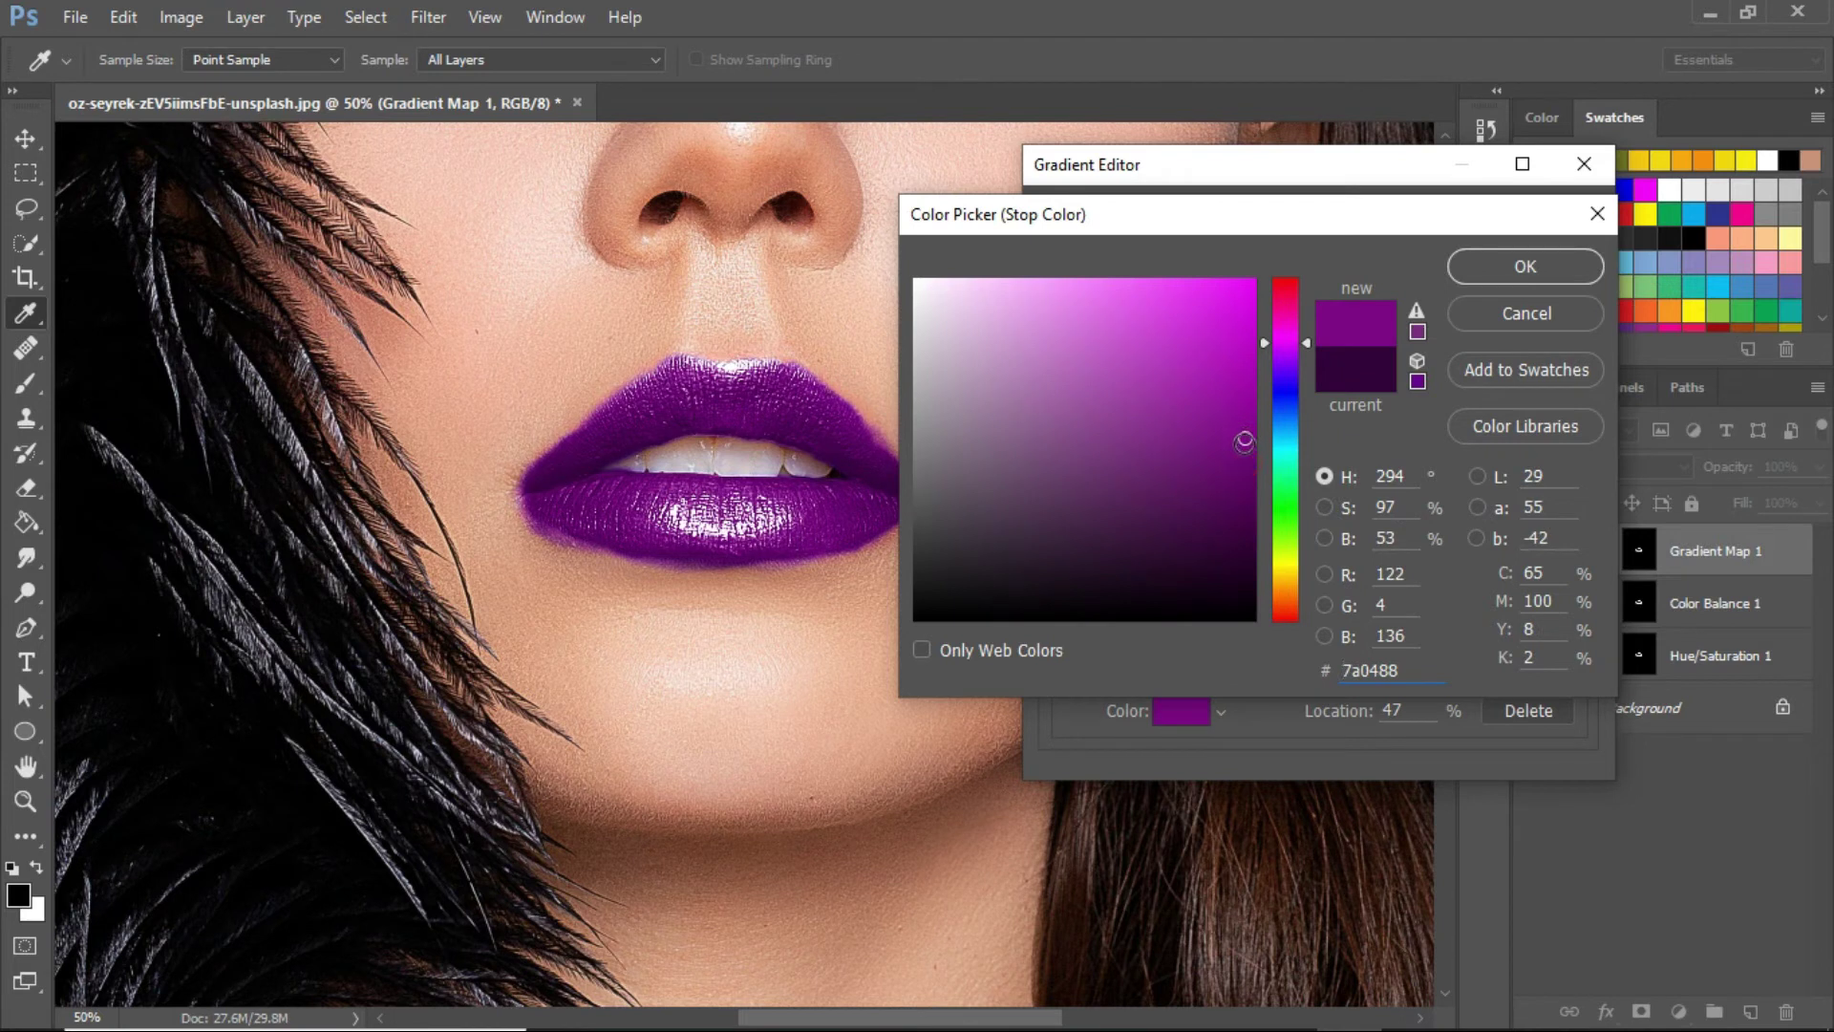
drag(1244, 443, 1252, 394)
click(1507, 267)
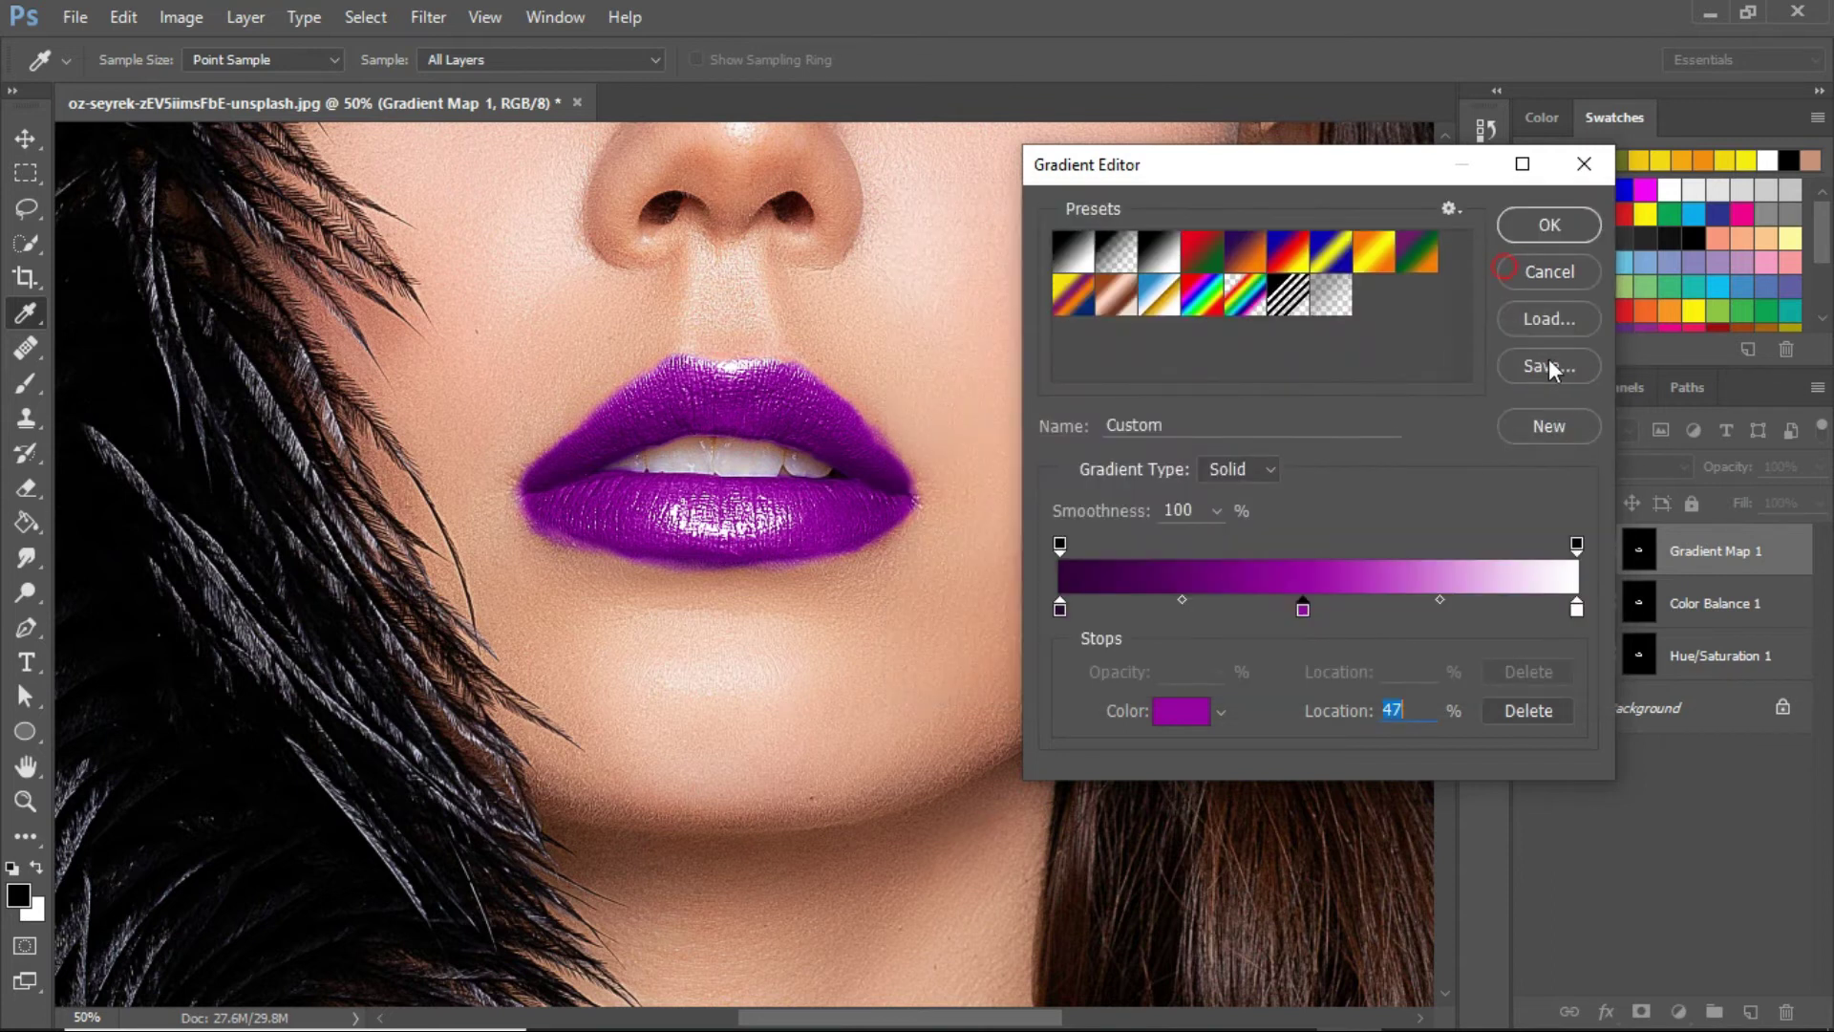
Step: Set the gradient midpoints to 89% between the dark and bright purple stops and 35% between bright purple and white
drag(1182, 599, 1224, 598)
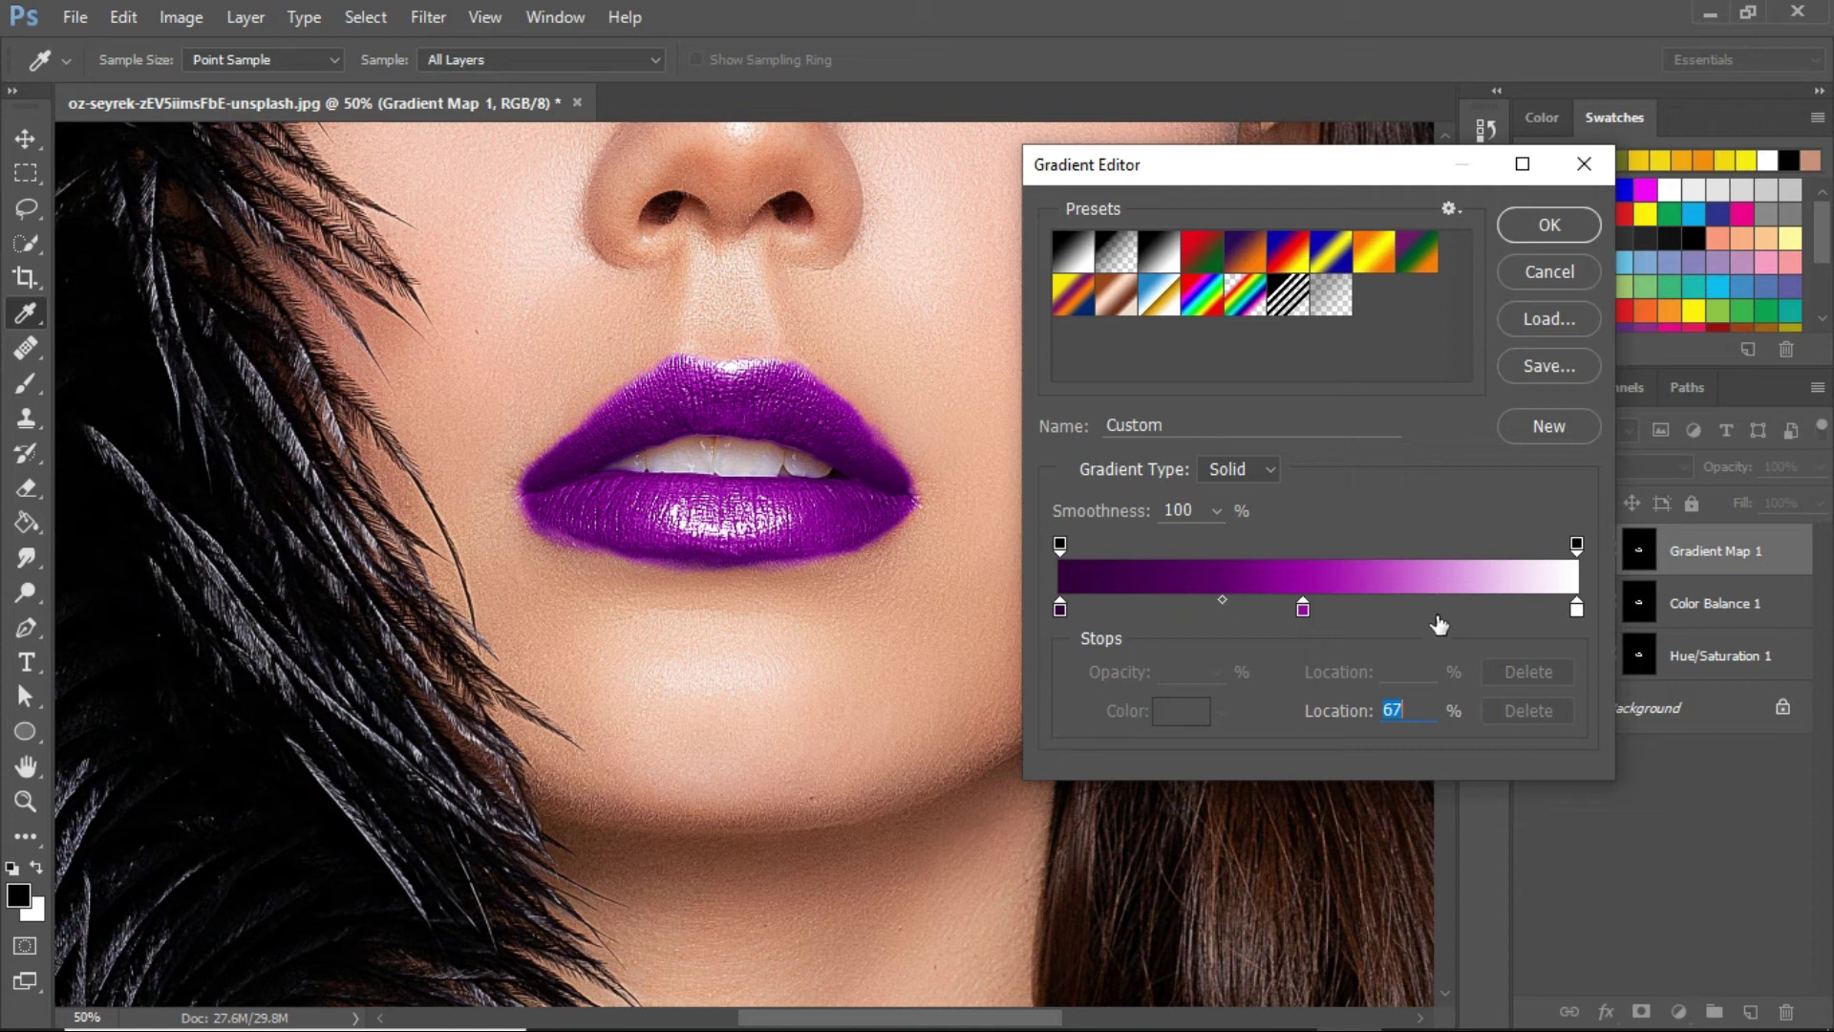
click(1302, 611)
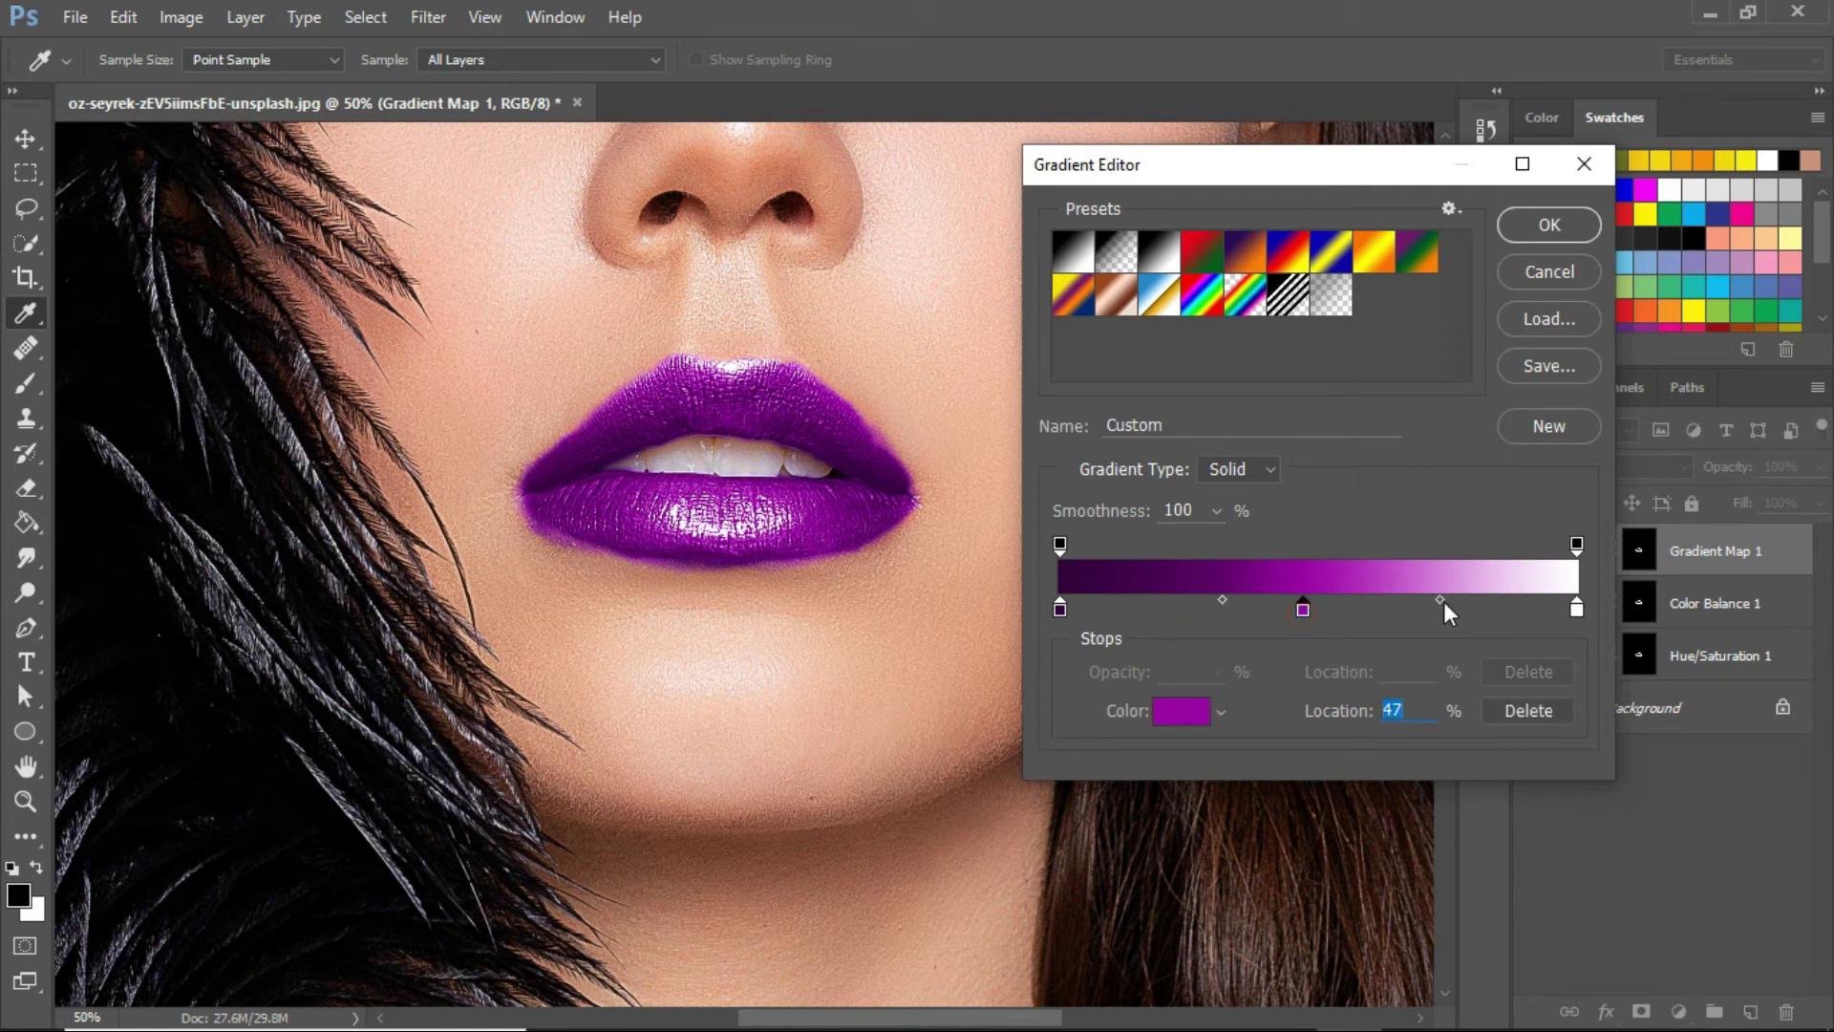
drag(1439, 599, 1402, 600)
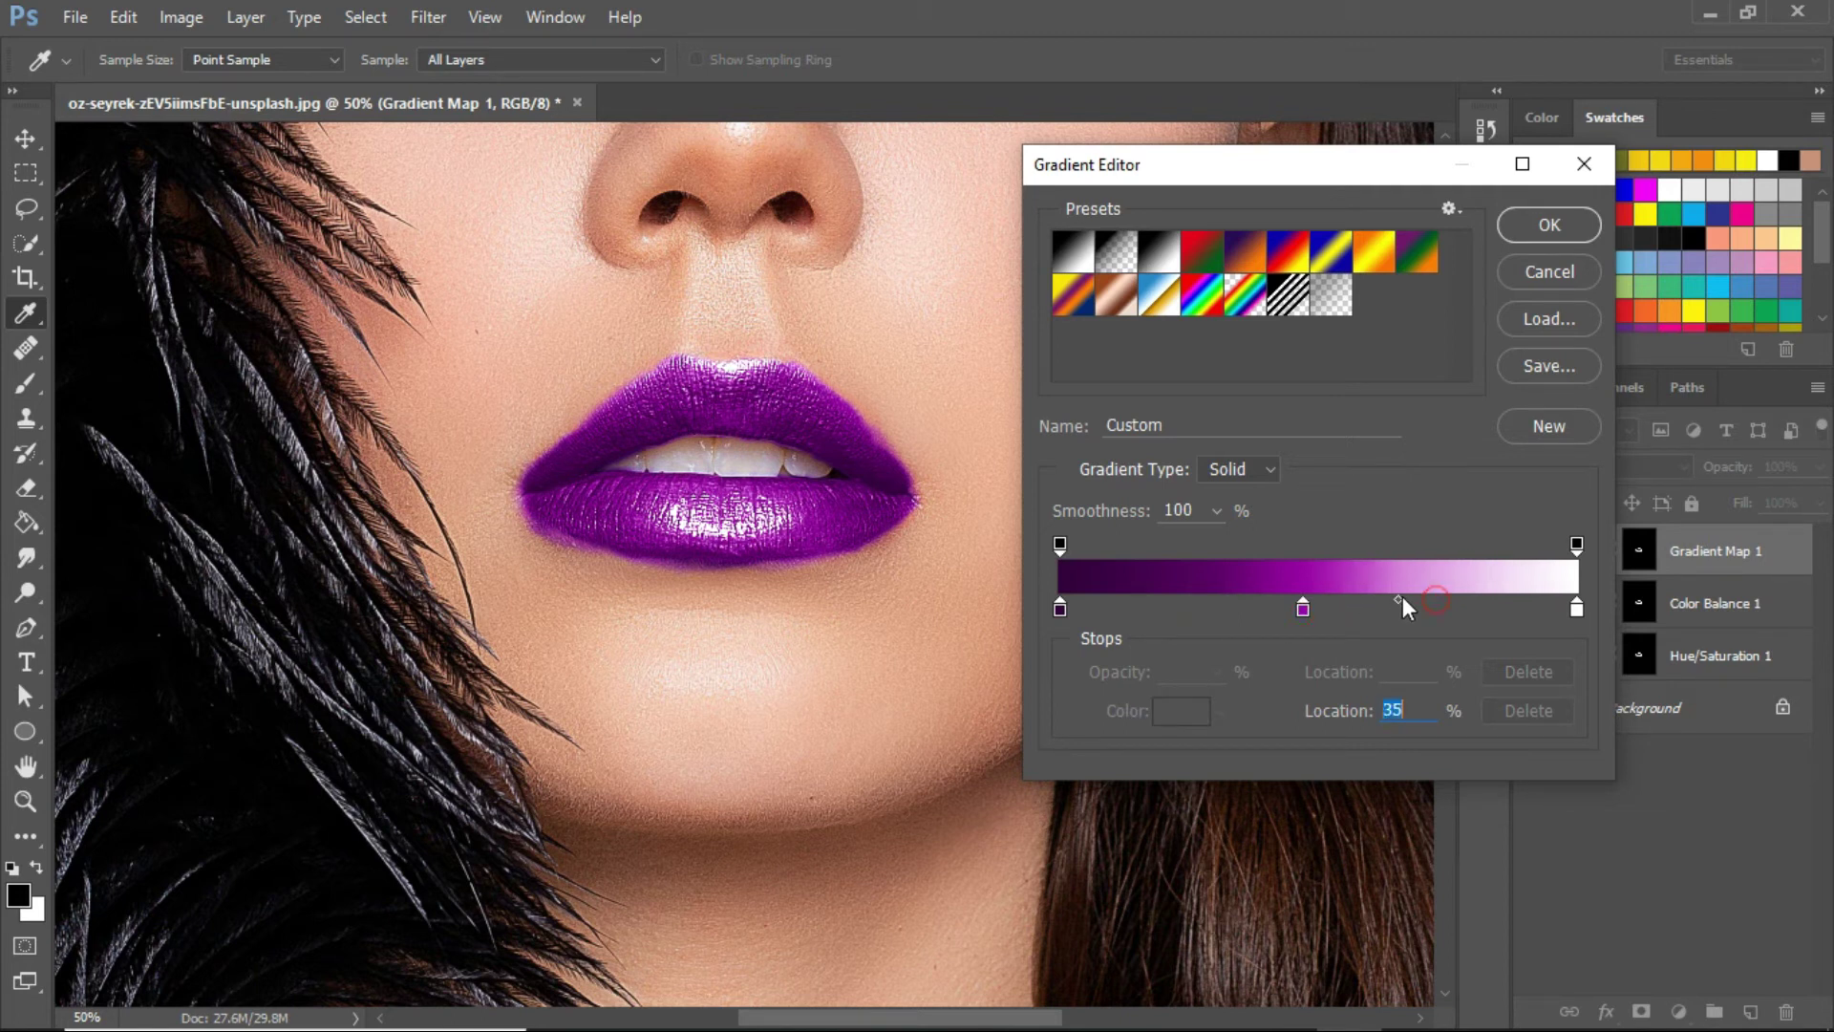
click(1301, 609)
drag(1224, 599, 1276, 600)
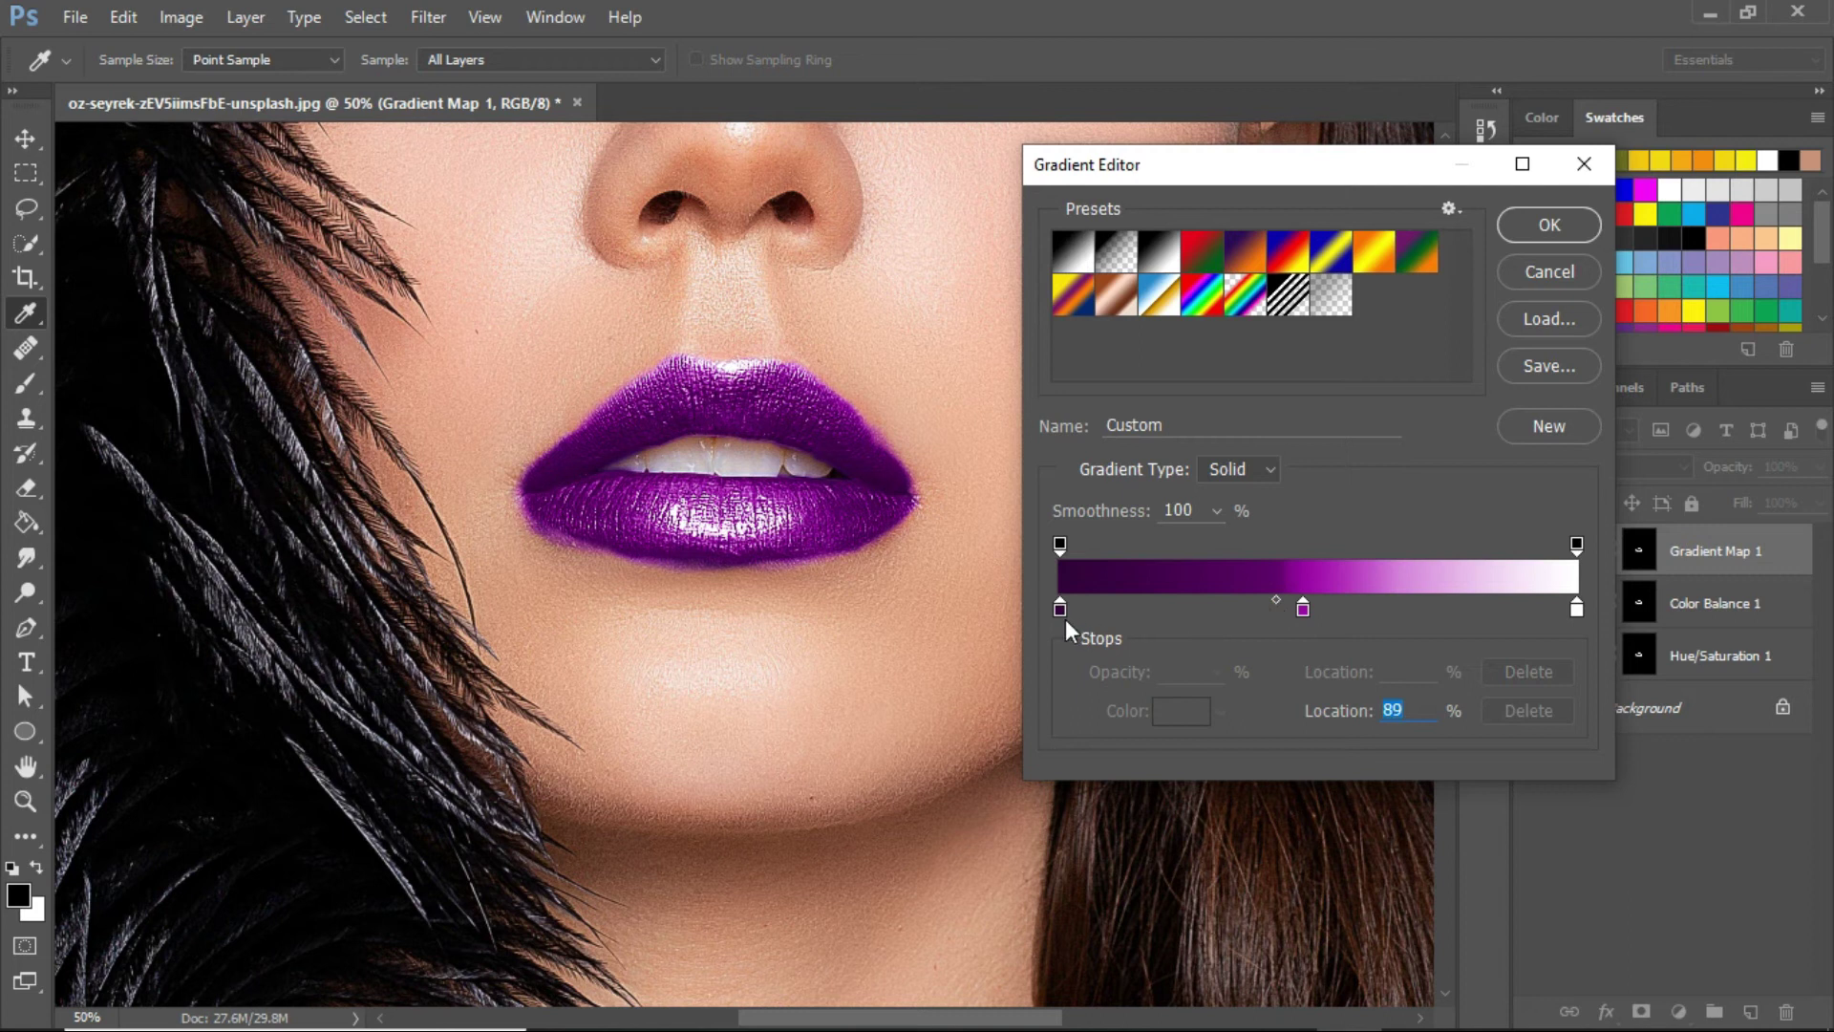
Step: Move the dark purple stop to 4% and the bright purple stop to 50%, and apply the gradient
drag(1058, 603, 1080, 604)
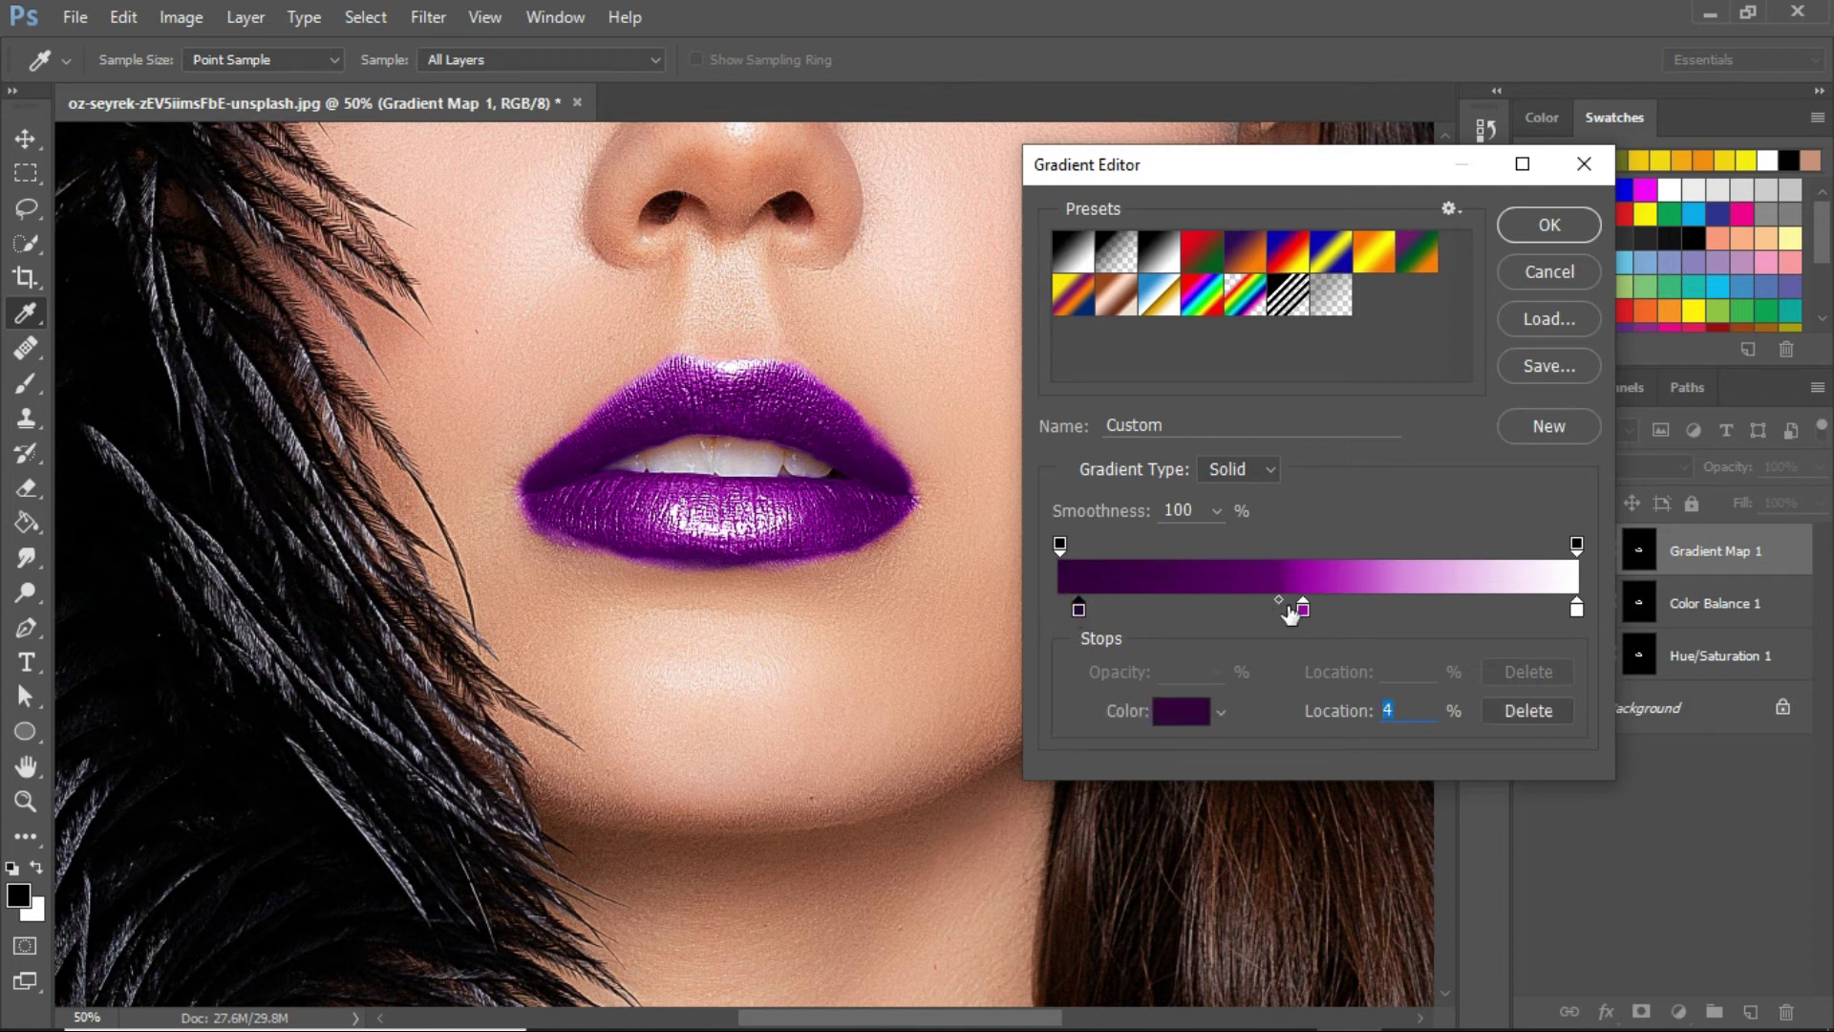
drag(1301, 610, 1320, 611)
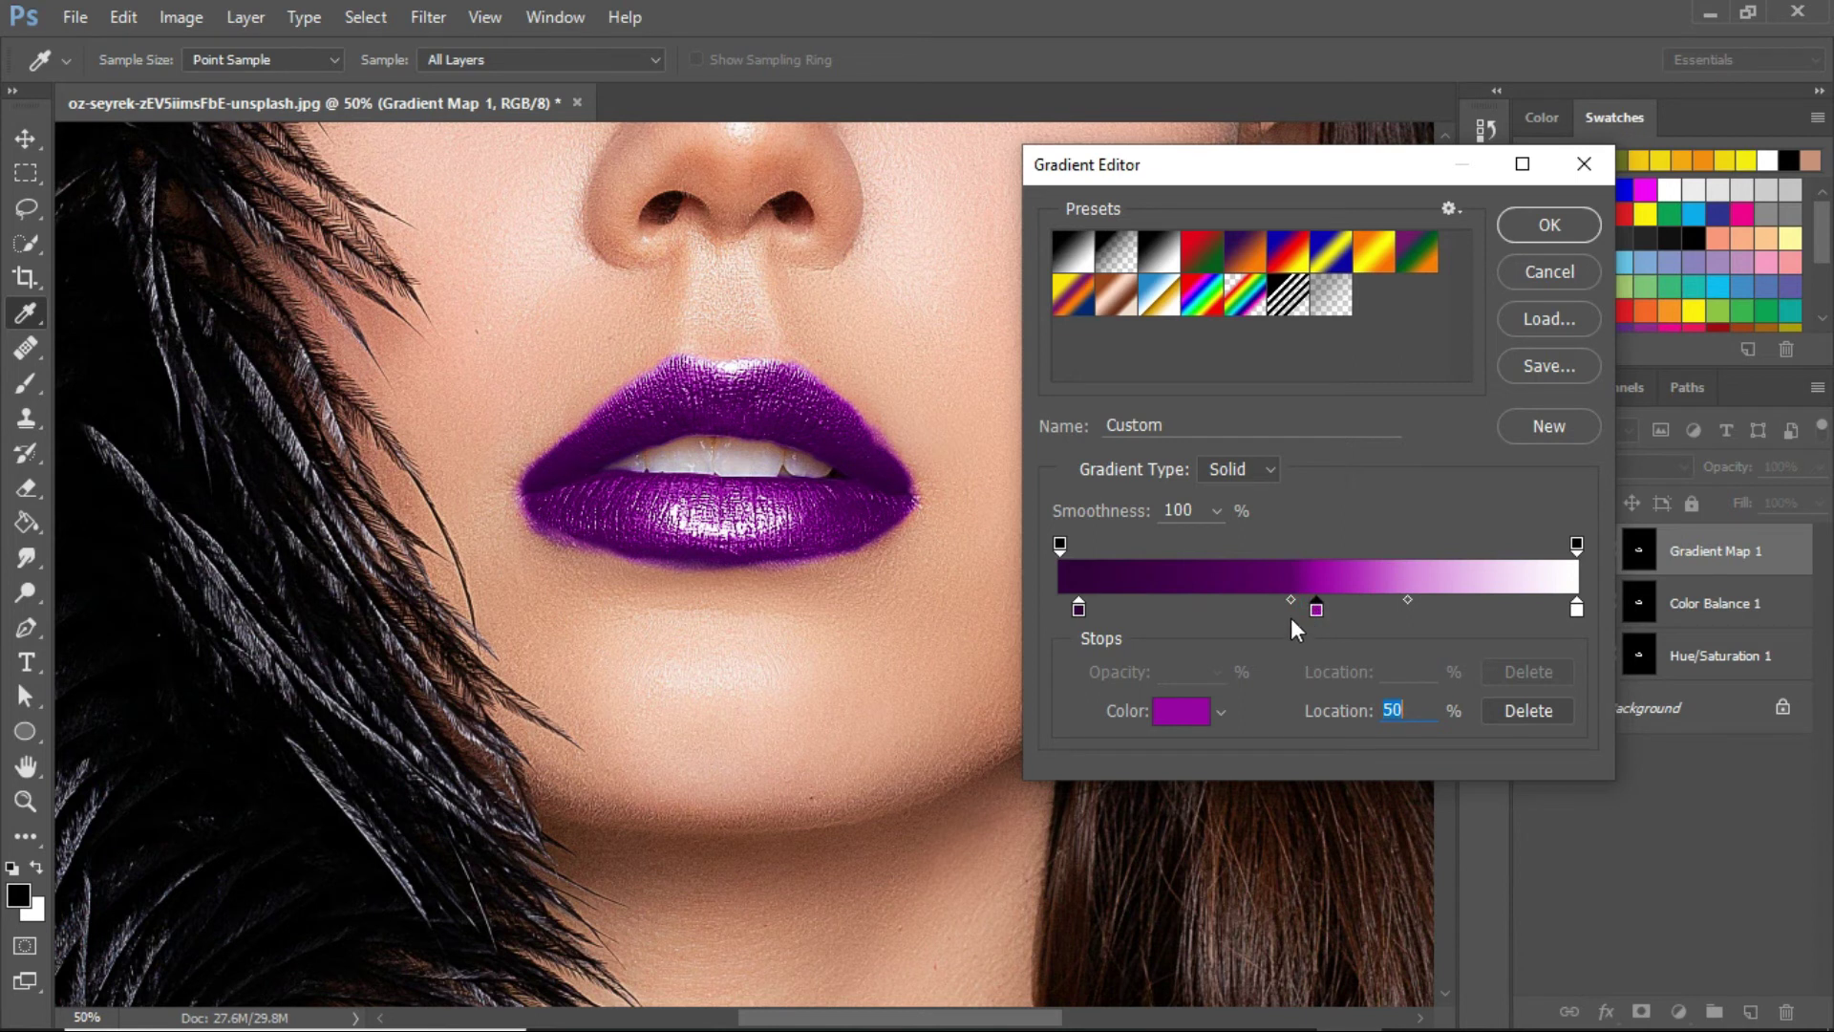
click(1529, 224)
Step: Collapse the adjustment properties and examine the recolored lips across the whole portrait and at 50% zoom
key(z)
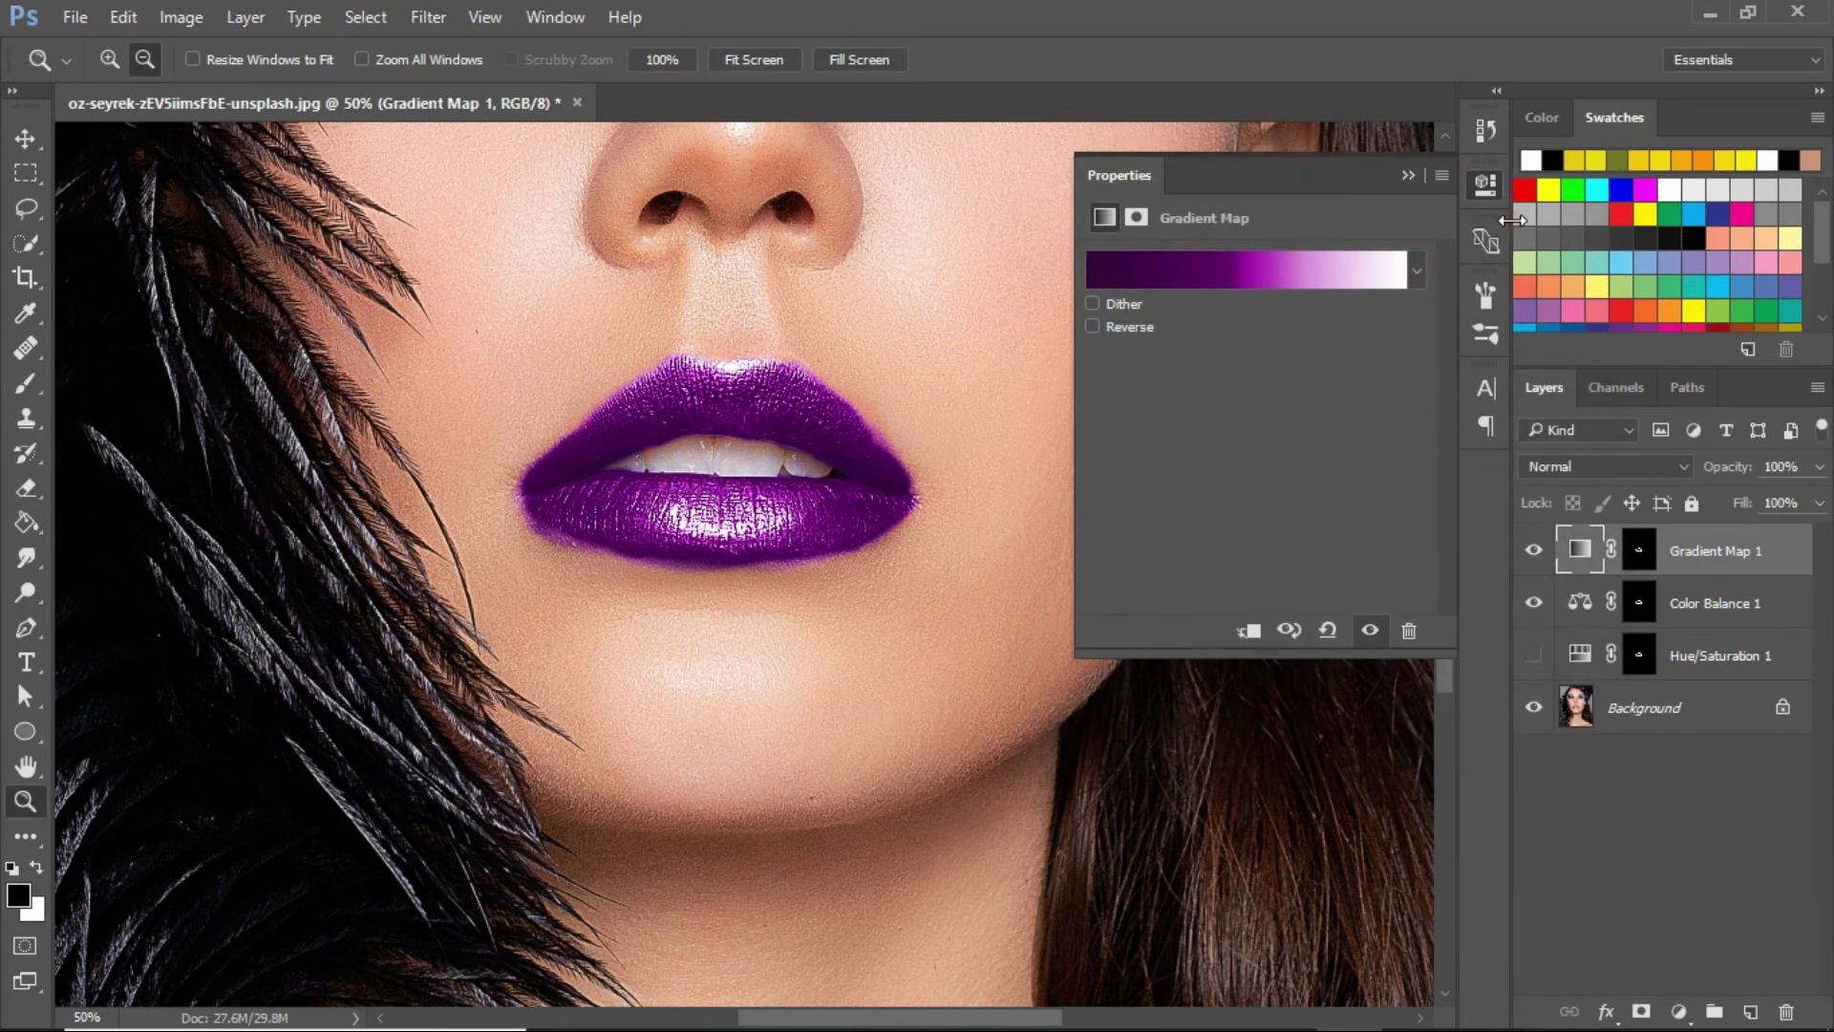
click(1404, 176)
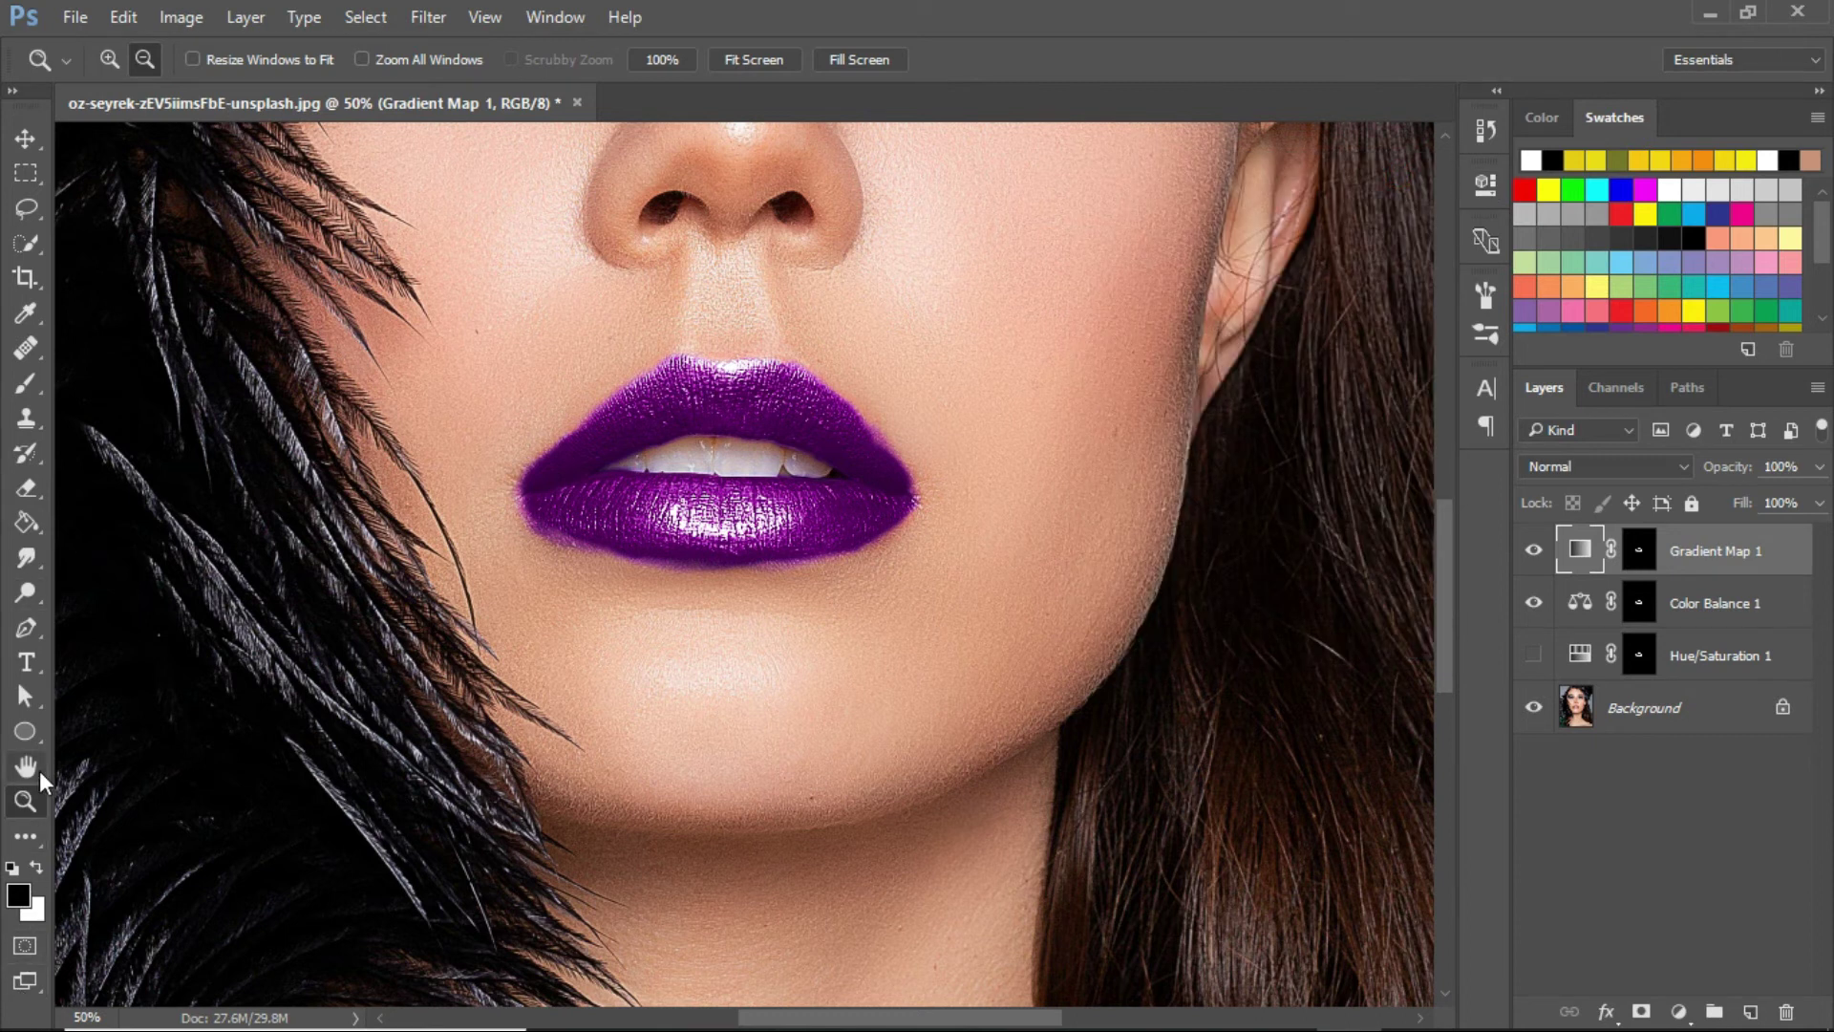
click(144, 59)
click(538, 346)
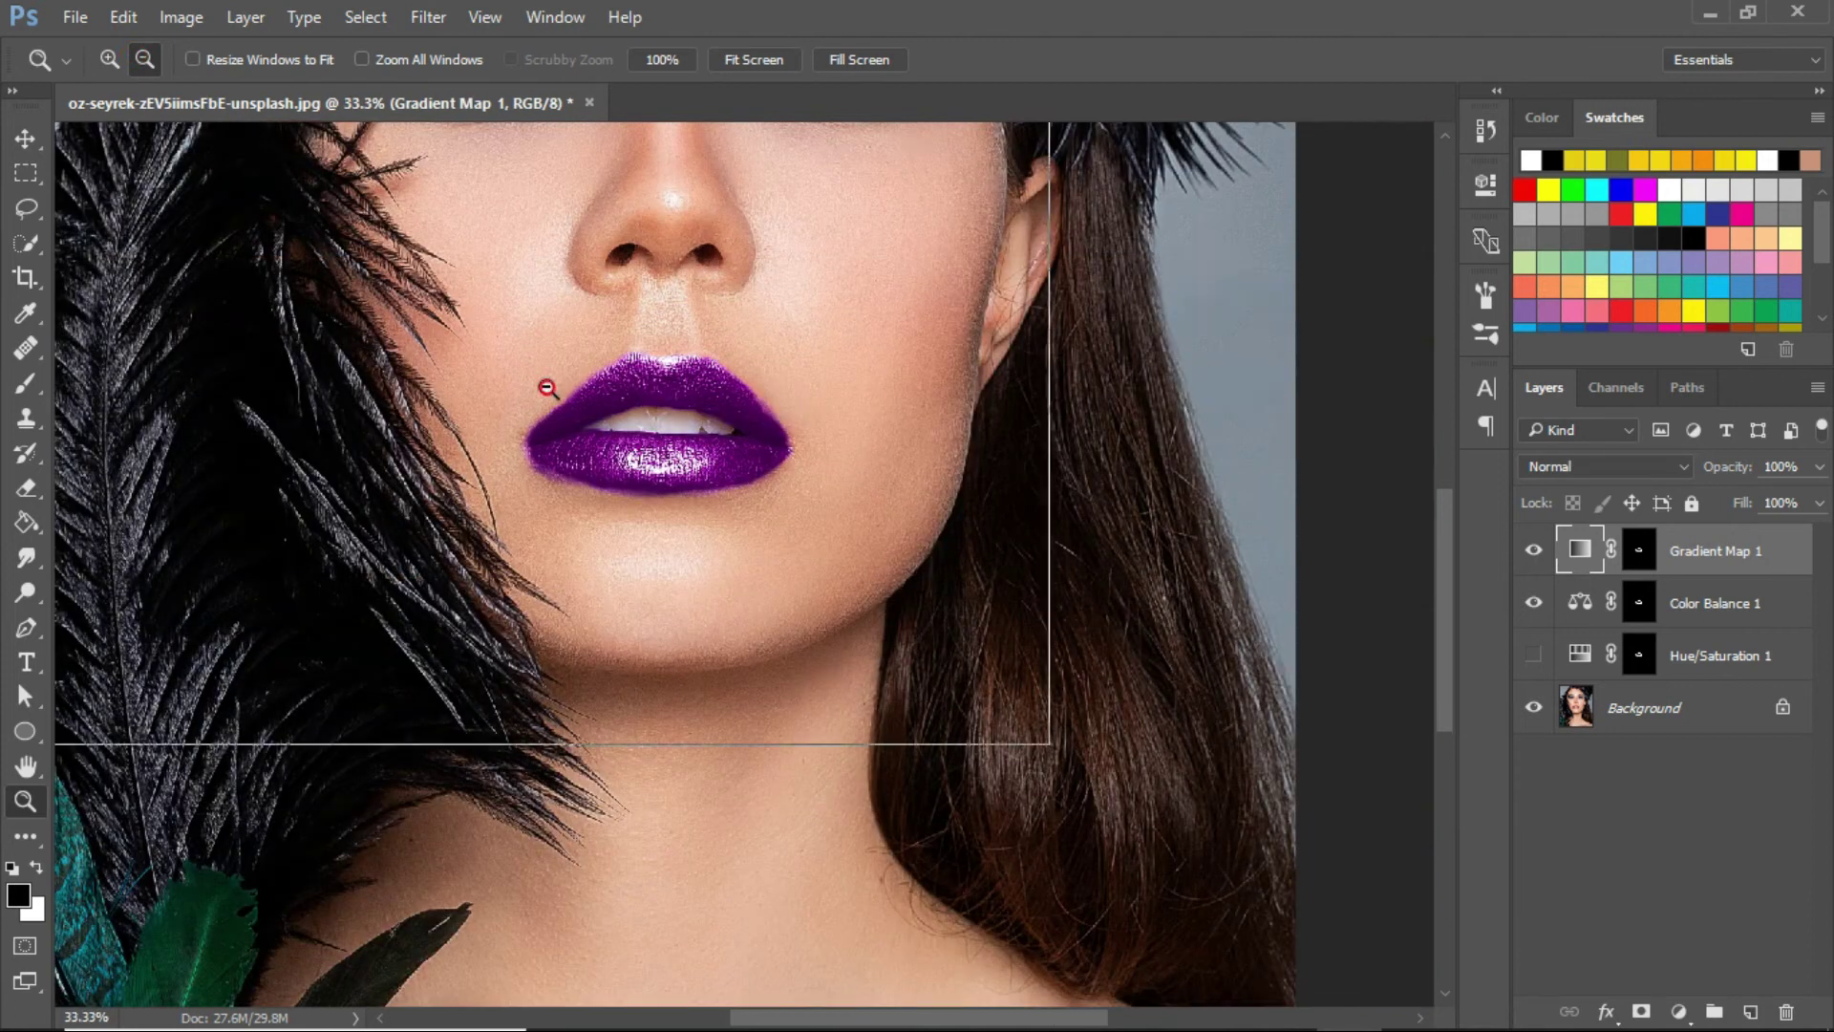
click(548, 388)
click(545, 391)
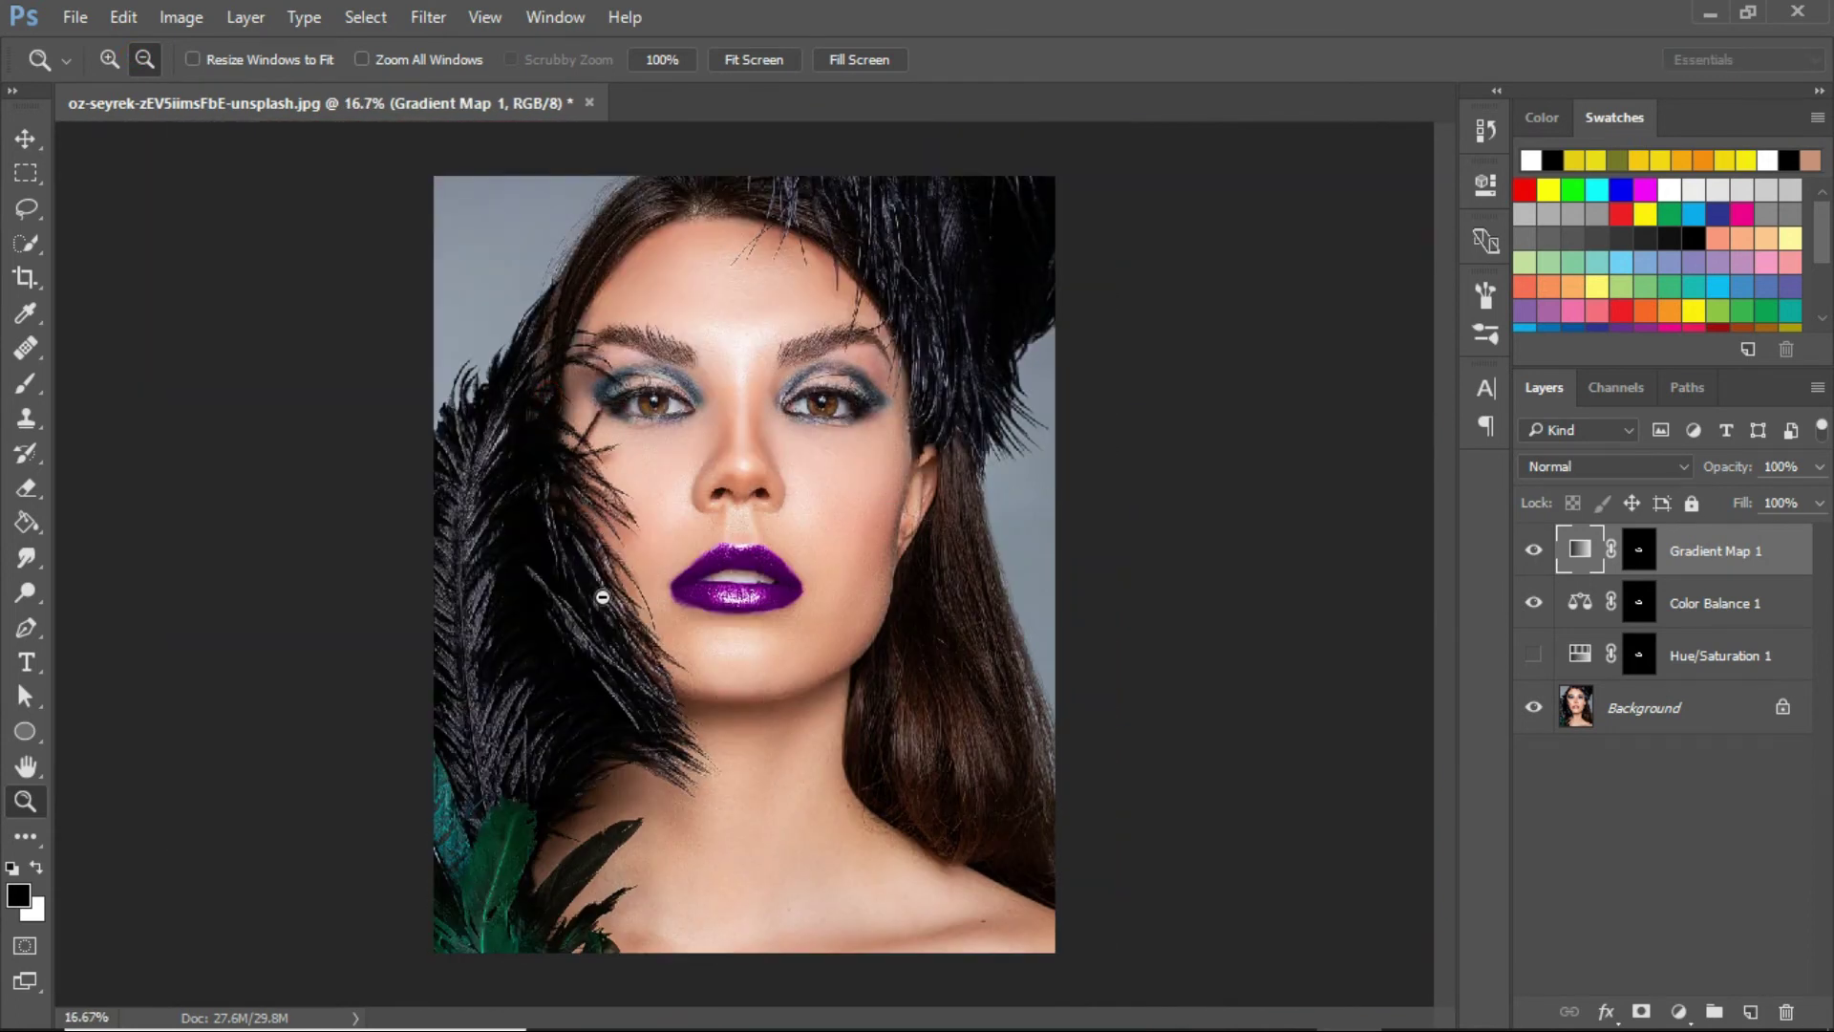
click(115, 58)
click(113, 59)
click(711, 566)
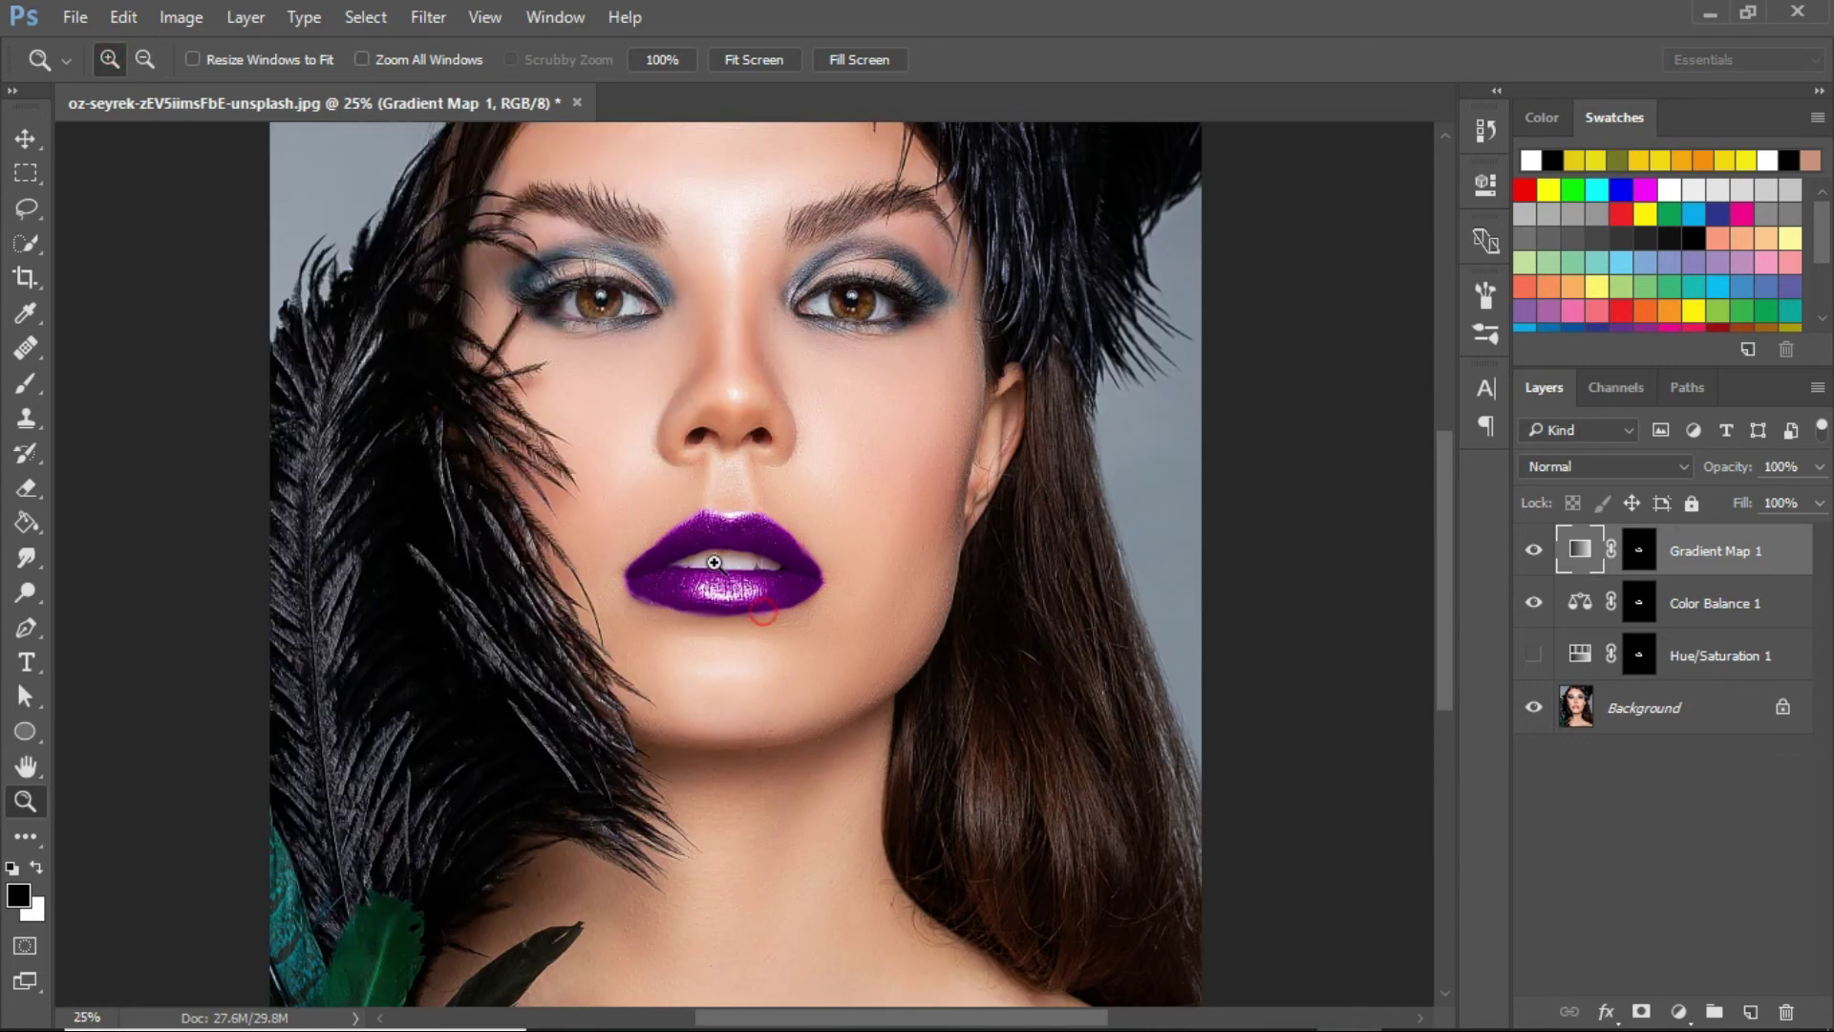
click(708, 561)
click(708, 561)
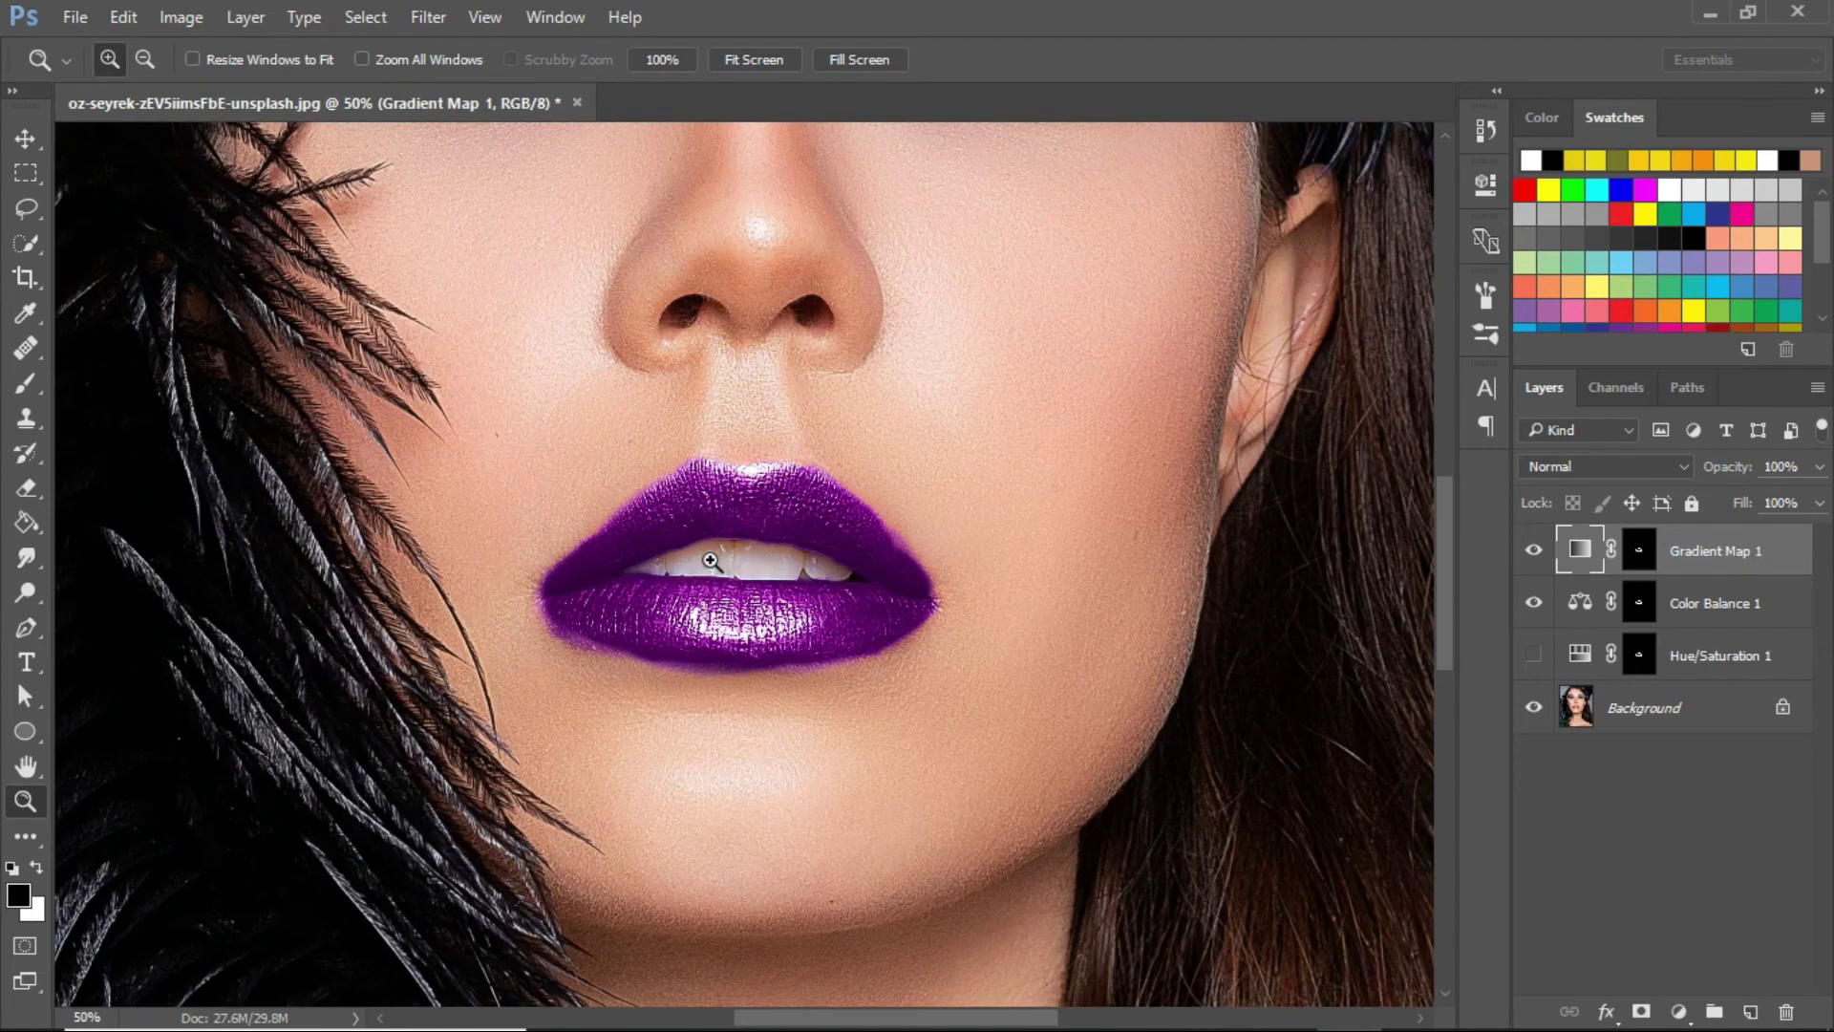
Step: Add an empty layer above the Gradient Map layer and sample the purple of the lower lip as the foreground color
drag(1449, 582, 1446, 520)
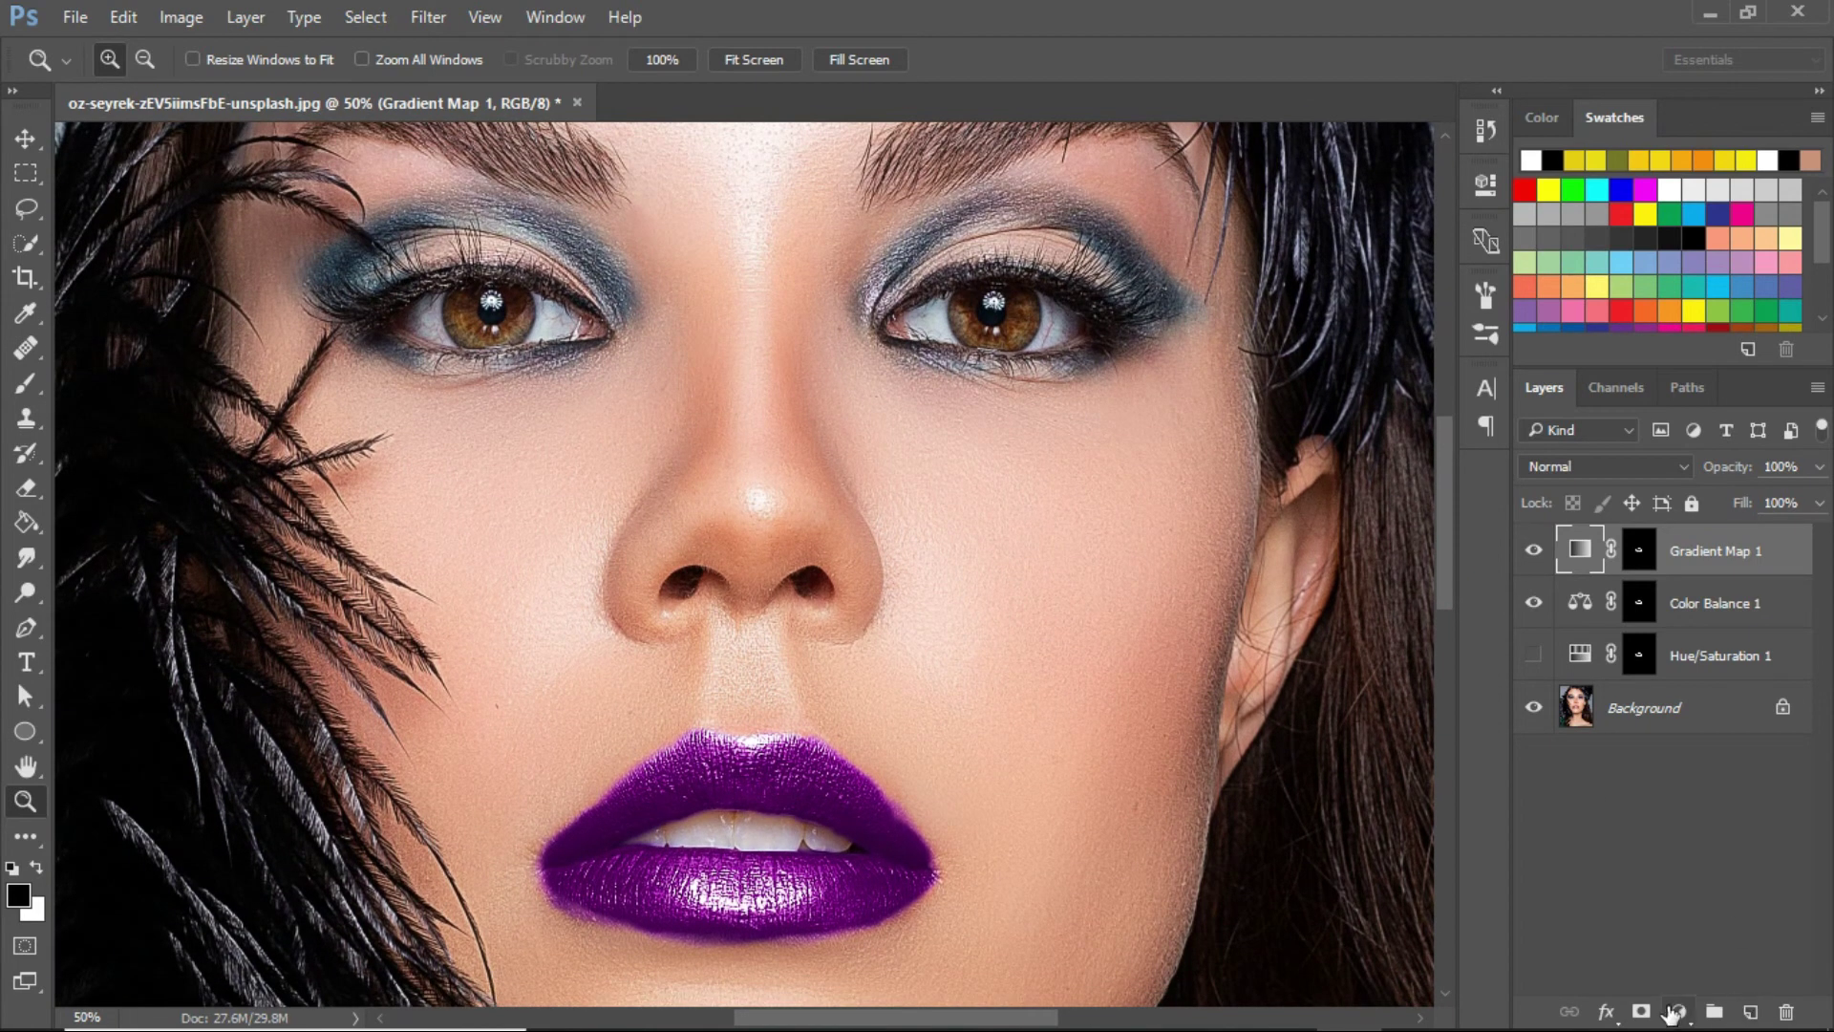
click(1751, 1012)
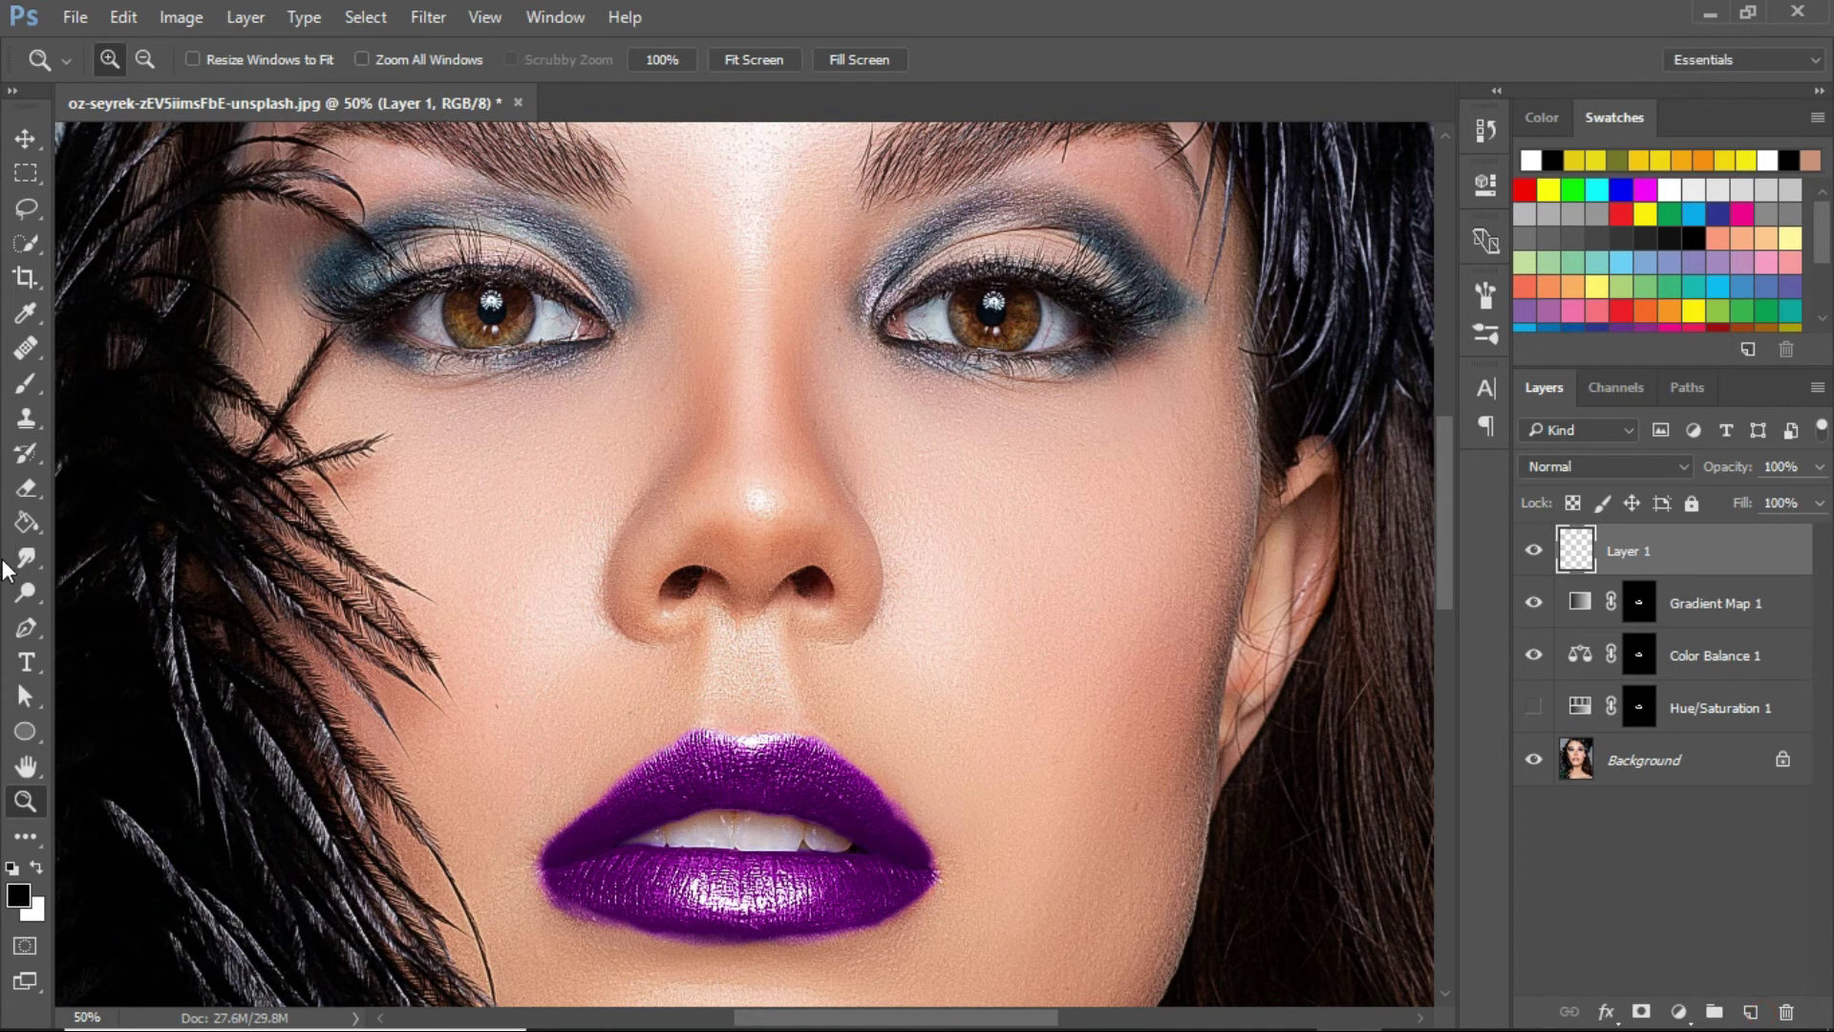
click(24, 386)
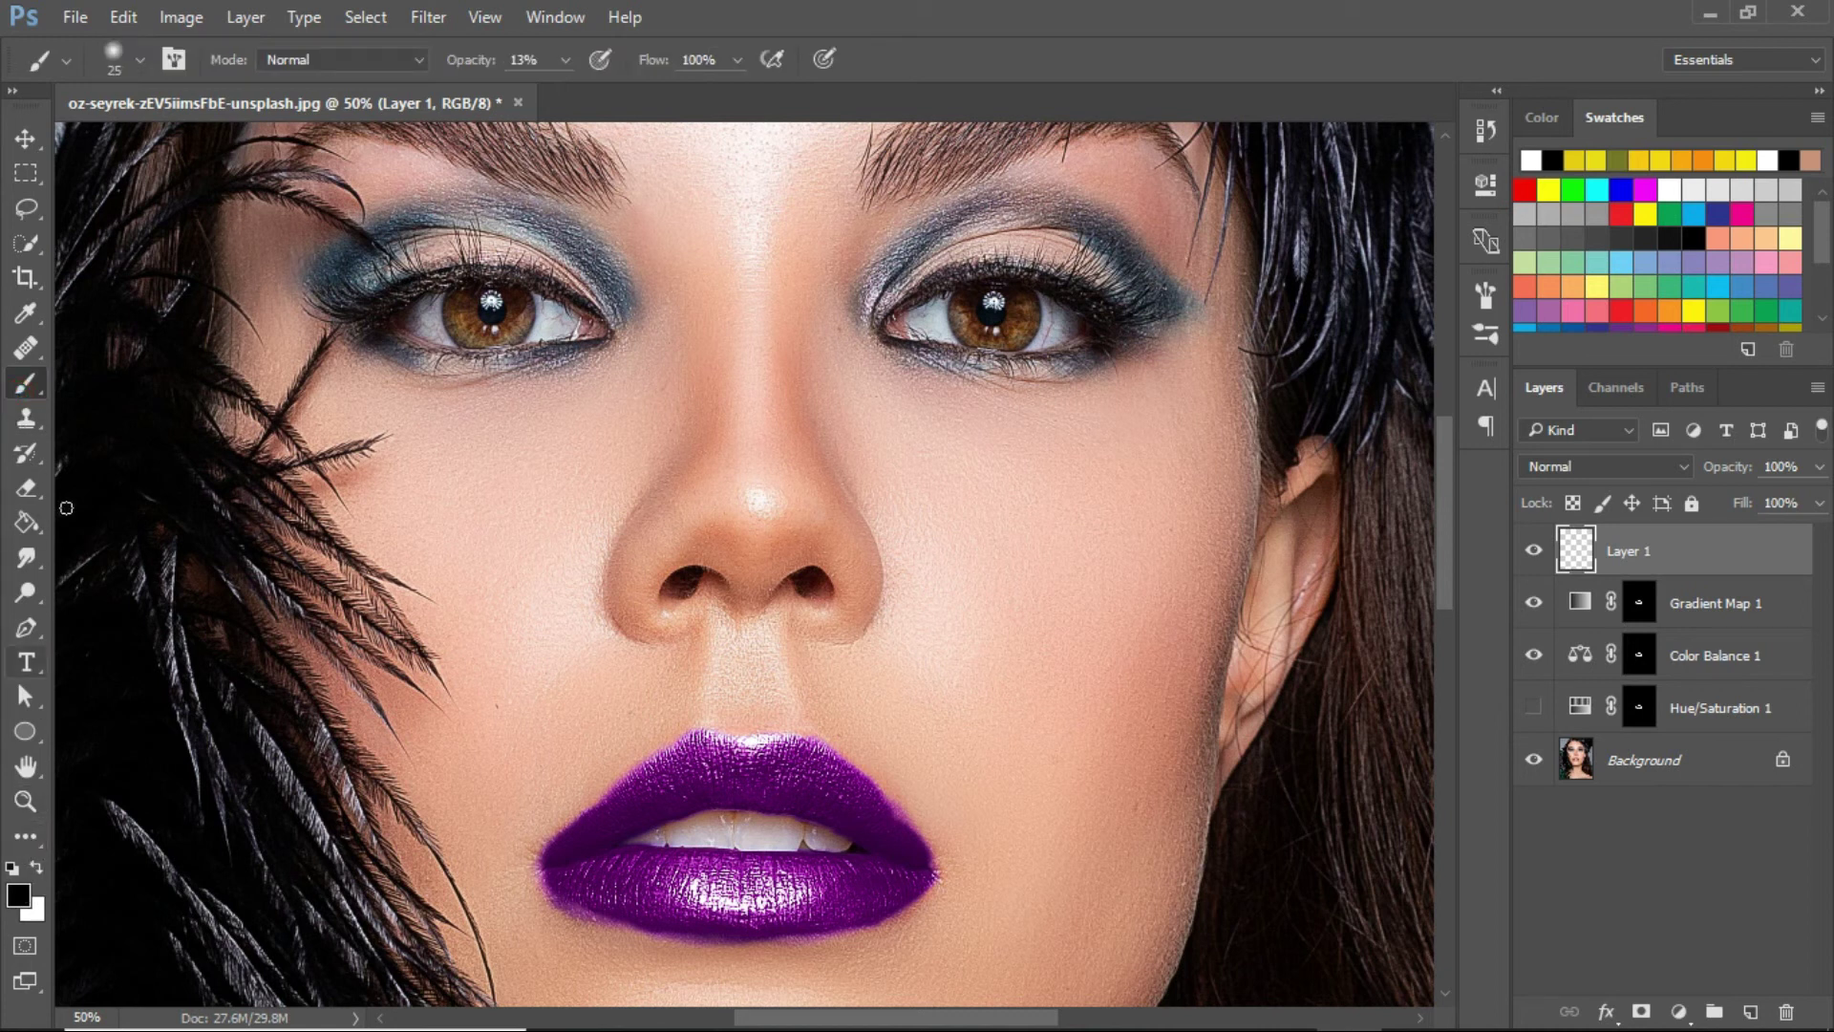
click(21, 323)
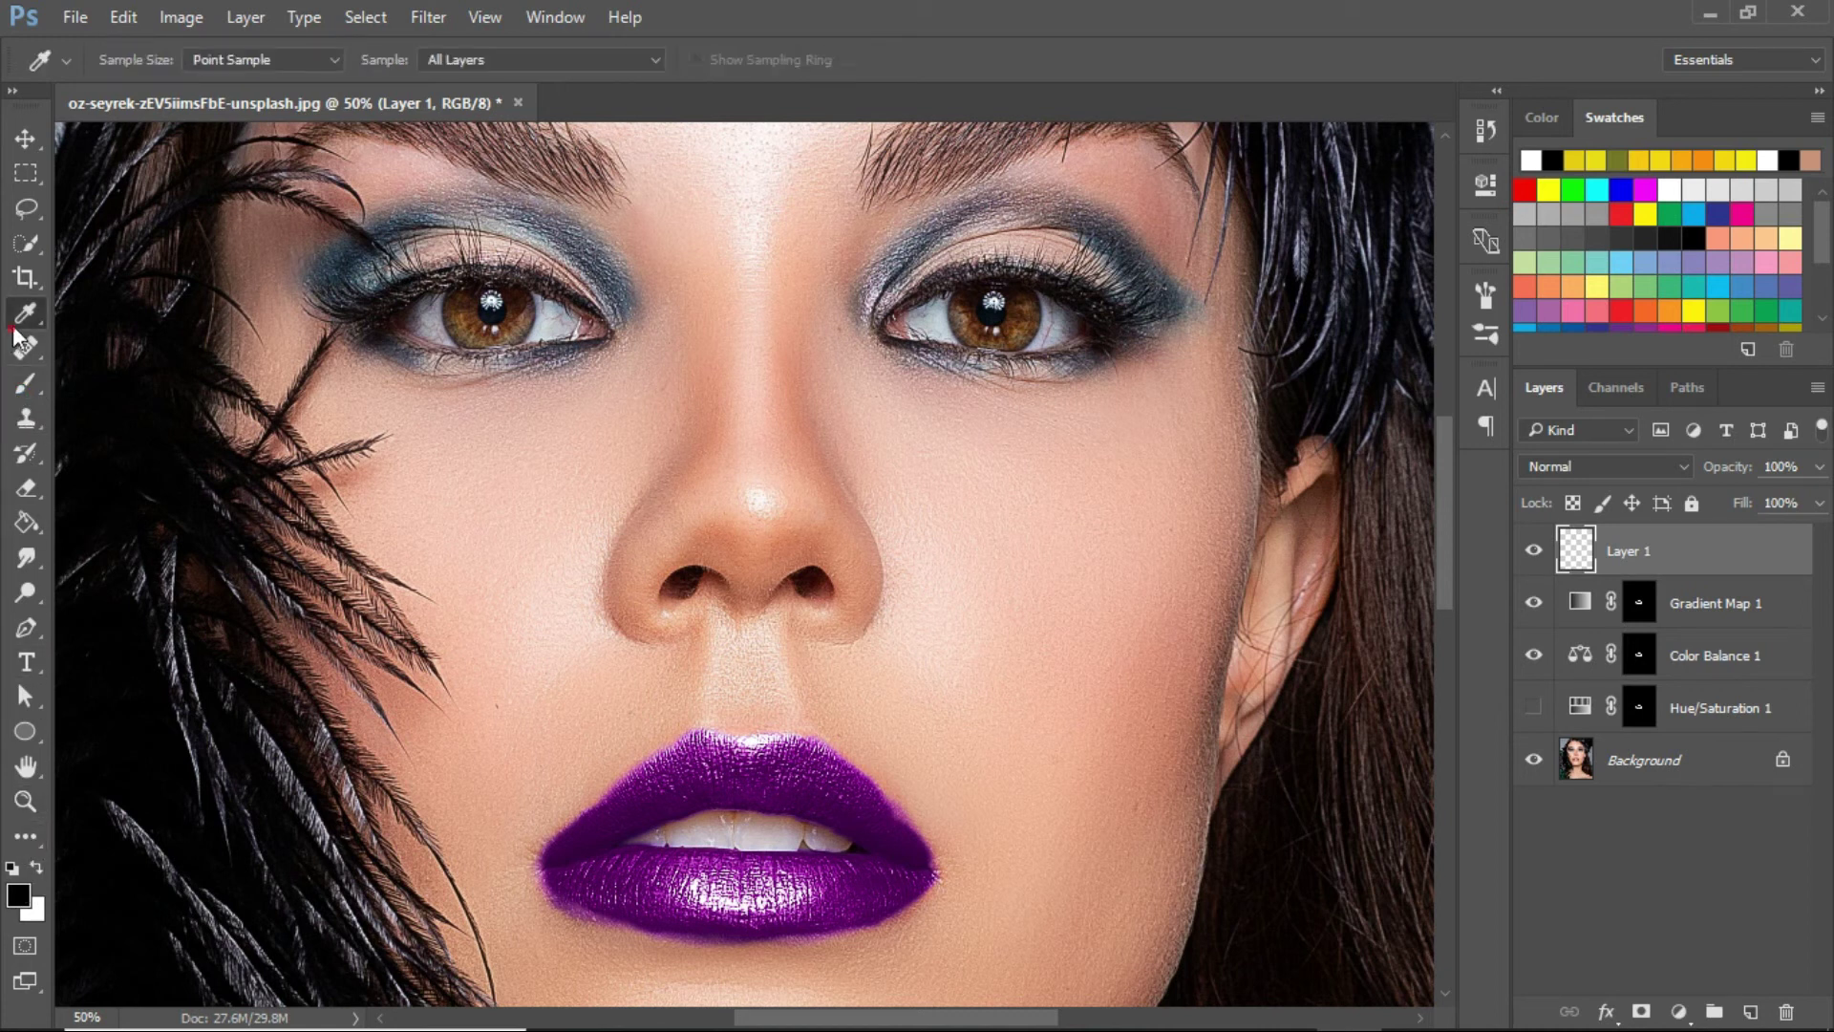
click(645, 862)
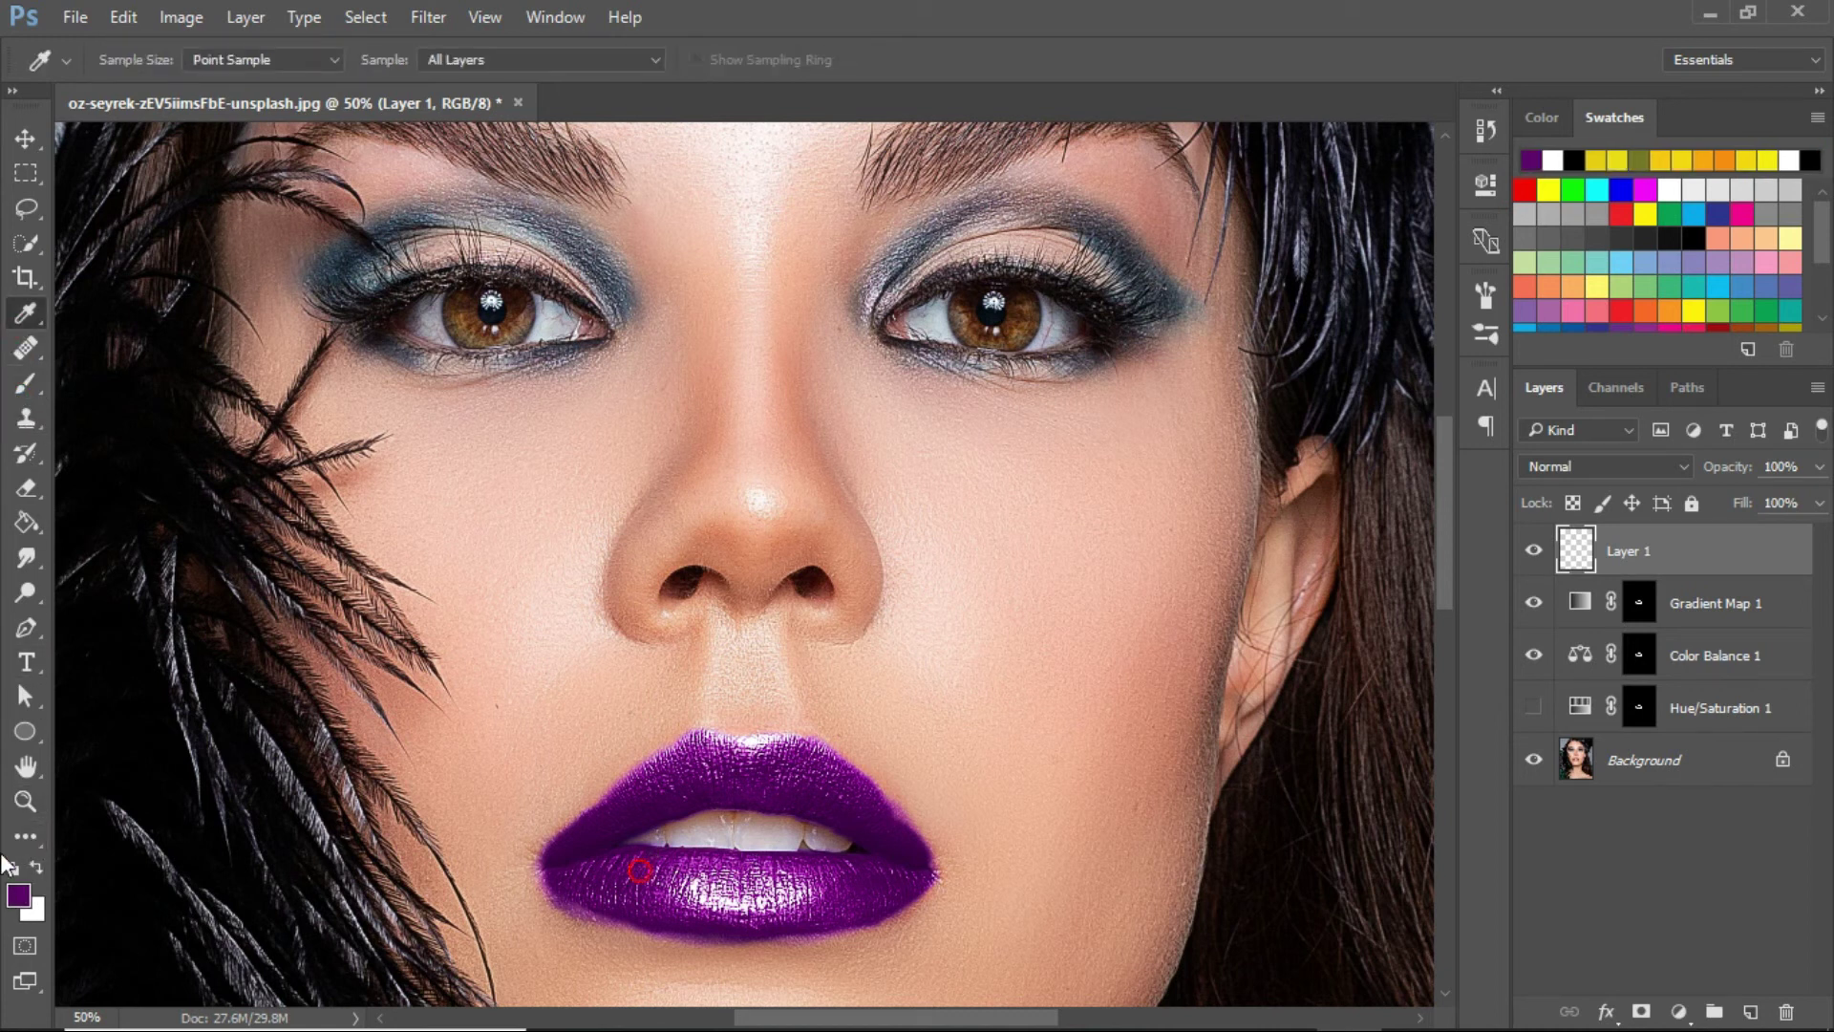
Step: Set up a soft brush at 250 px with 9% opacity for painting the cheeks
click(24, 384)
key(])
key(])
key(])
key(])
key(])
key(])
key(])
key(])
key(])
key(])
key(])
key(])
key(])
key(])
key(])
key(])
key(])
key(])
key(])
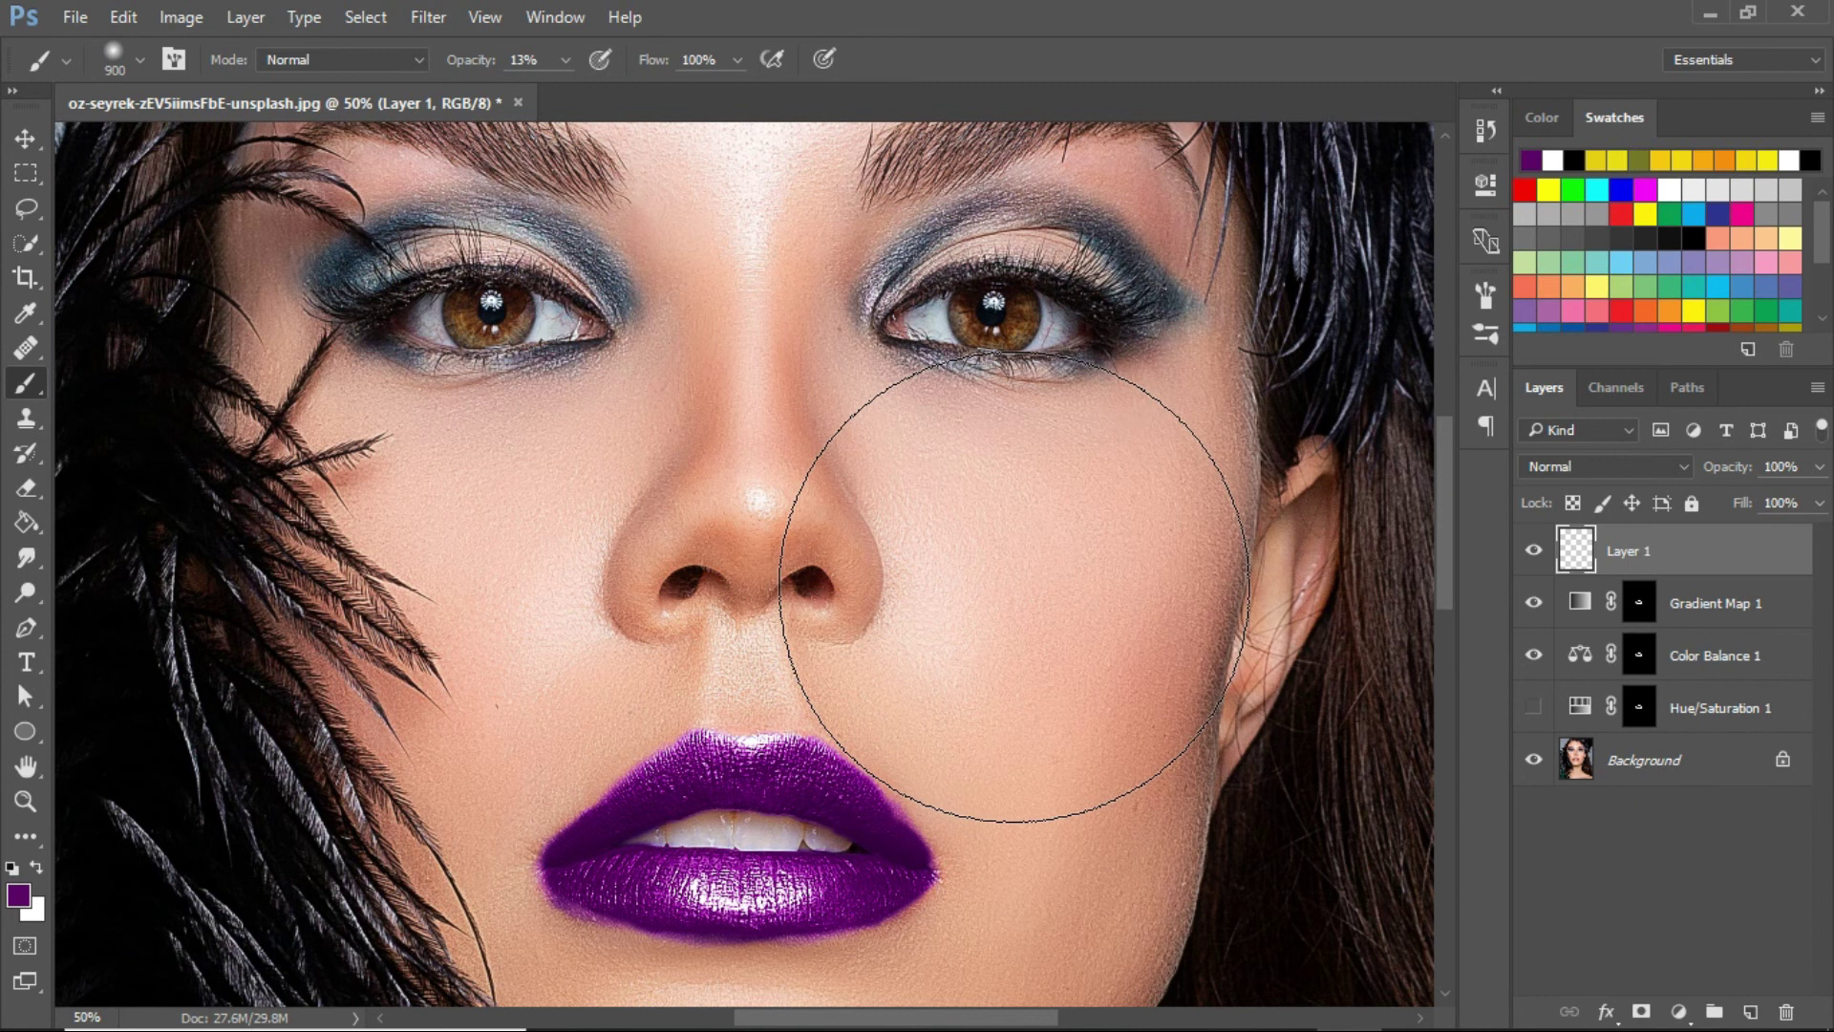
key([)
key([)
key([)
key([)
key([)
key([)
key([)
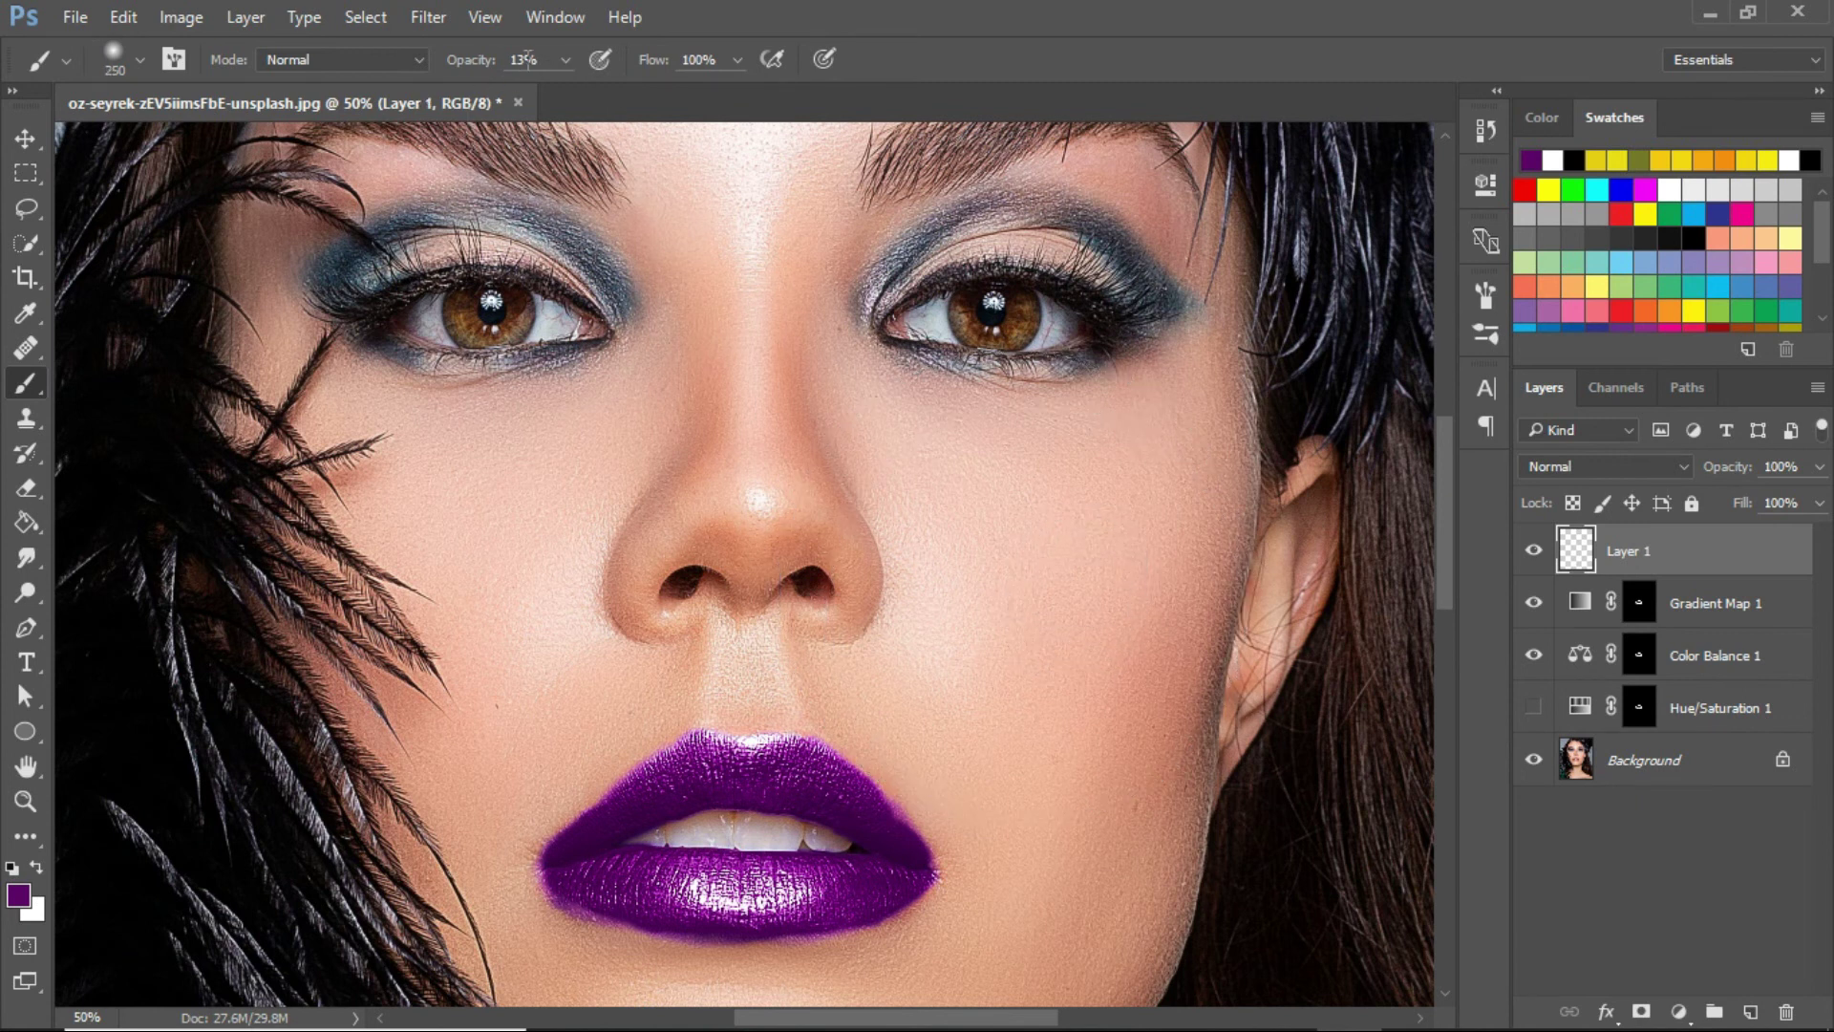
click(564, 63)
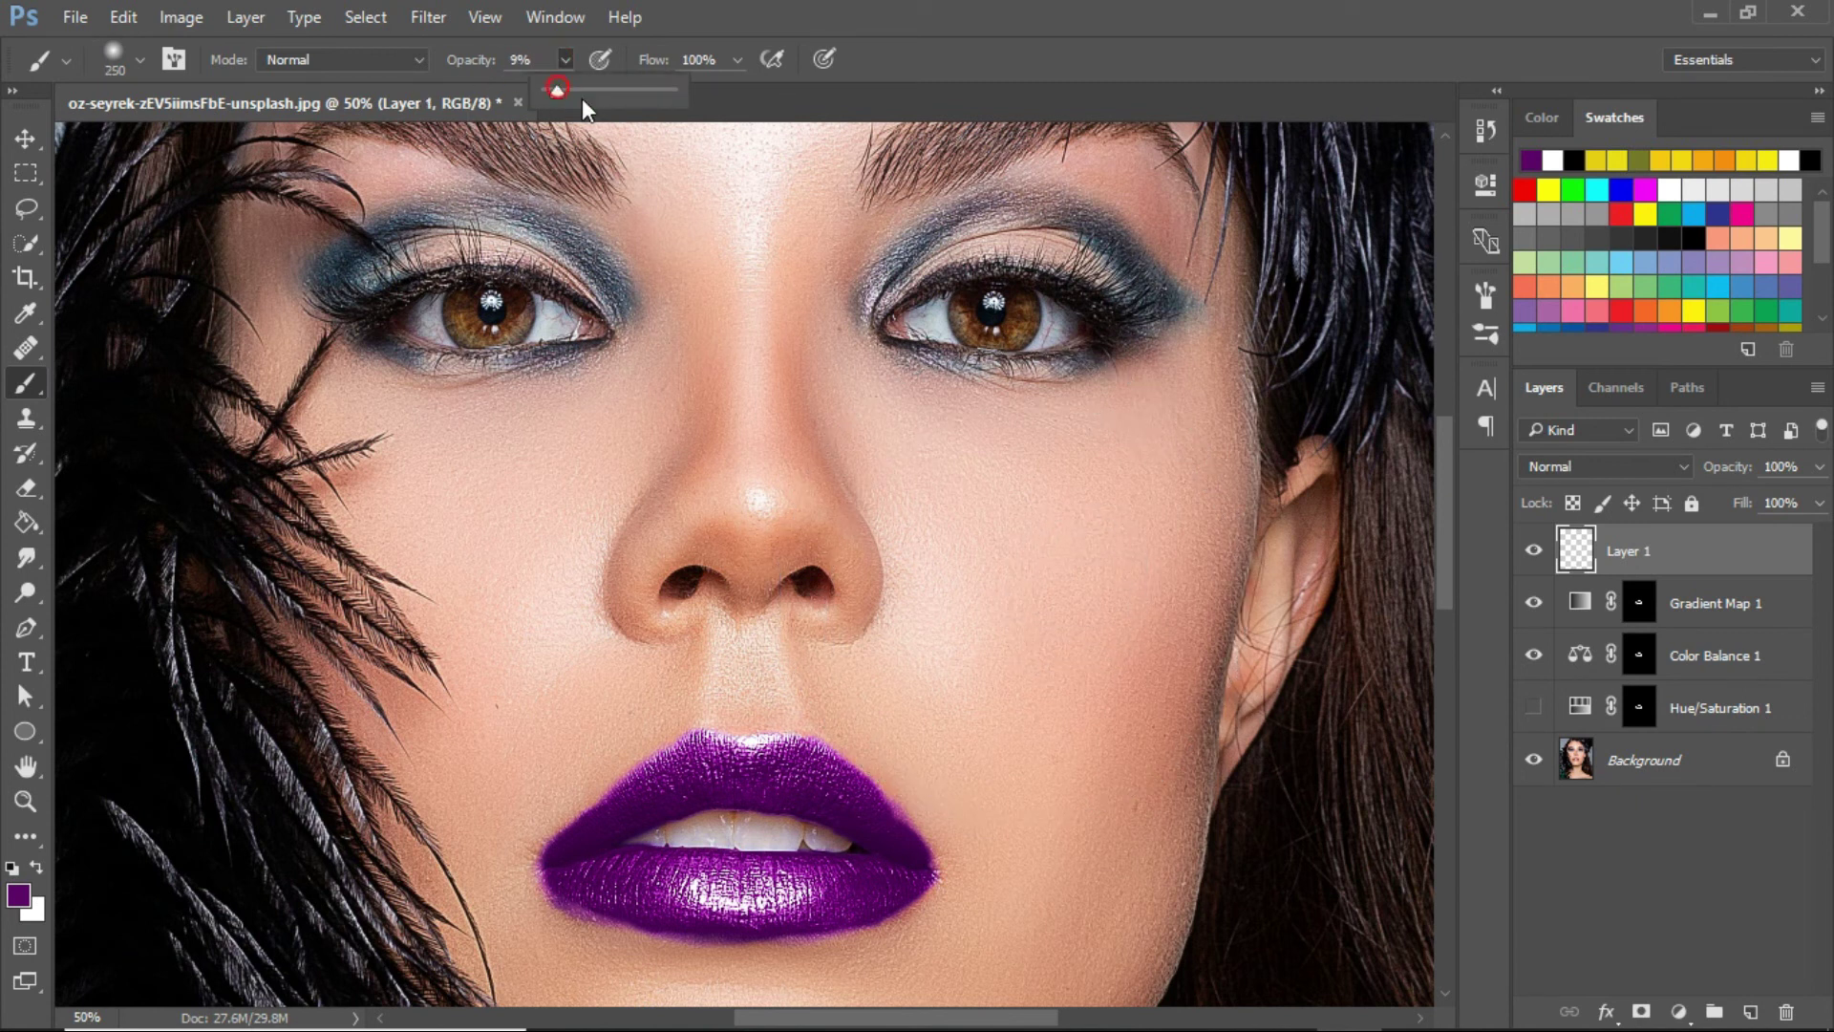
Step: Brush the sampled purple over both cheeks on the empty top layer, from beneath the eyes down toward the jaw
click(1122, 574)
mouse_move(1122, 574)
mouse_down()
mouse_move(1144, 494)
mouse_move(1078, 799)
mouse_move(1141, 679)
mouse_move(1142, 578)
mouse_move(1105, 864)
mouse_move(1188, 485)
mouse_move(1157, 768)
mouse_move(1185, 567)
mouse_move(1119, 879)
mouse_move(1121, 790)
mouse_up()
drag(1125, 764, 1171, 479)
mouse_move(396, 598)
mouse_down()
mouse_move(361, 635)
mouse_move(344, 619)
mouse_move(425, 795)
mouse_move(396, 730)
mouse_move(354, 740)
mouse_move(401, 860)
mouse_move(263, 468)
mouse_move(391, 650)
mouse_move(471, 635)
mouse_move(323, 485)
mouse_move(325, 527)
mouse_move(461, 669)
mouse_move(395, 802)
mouse_move(421, 886)
mouse_up()
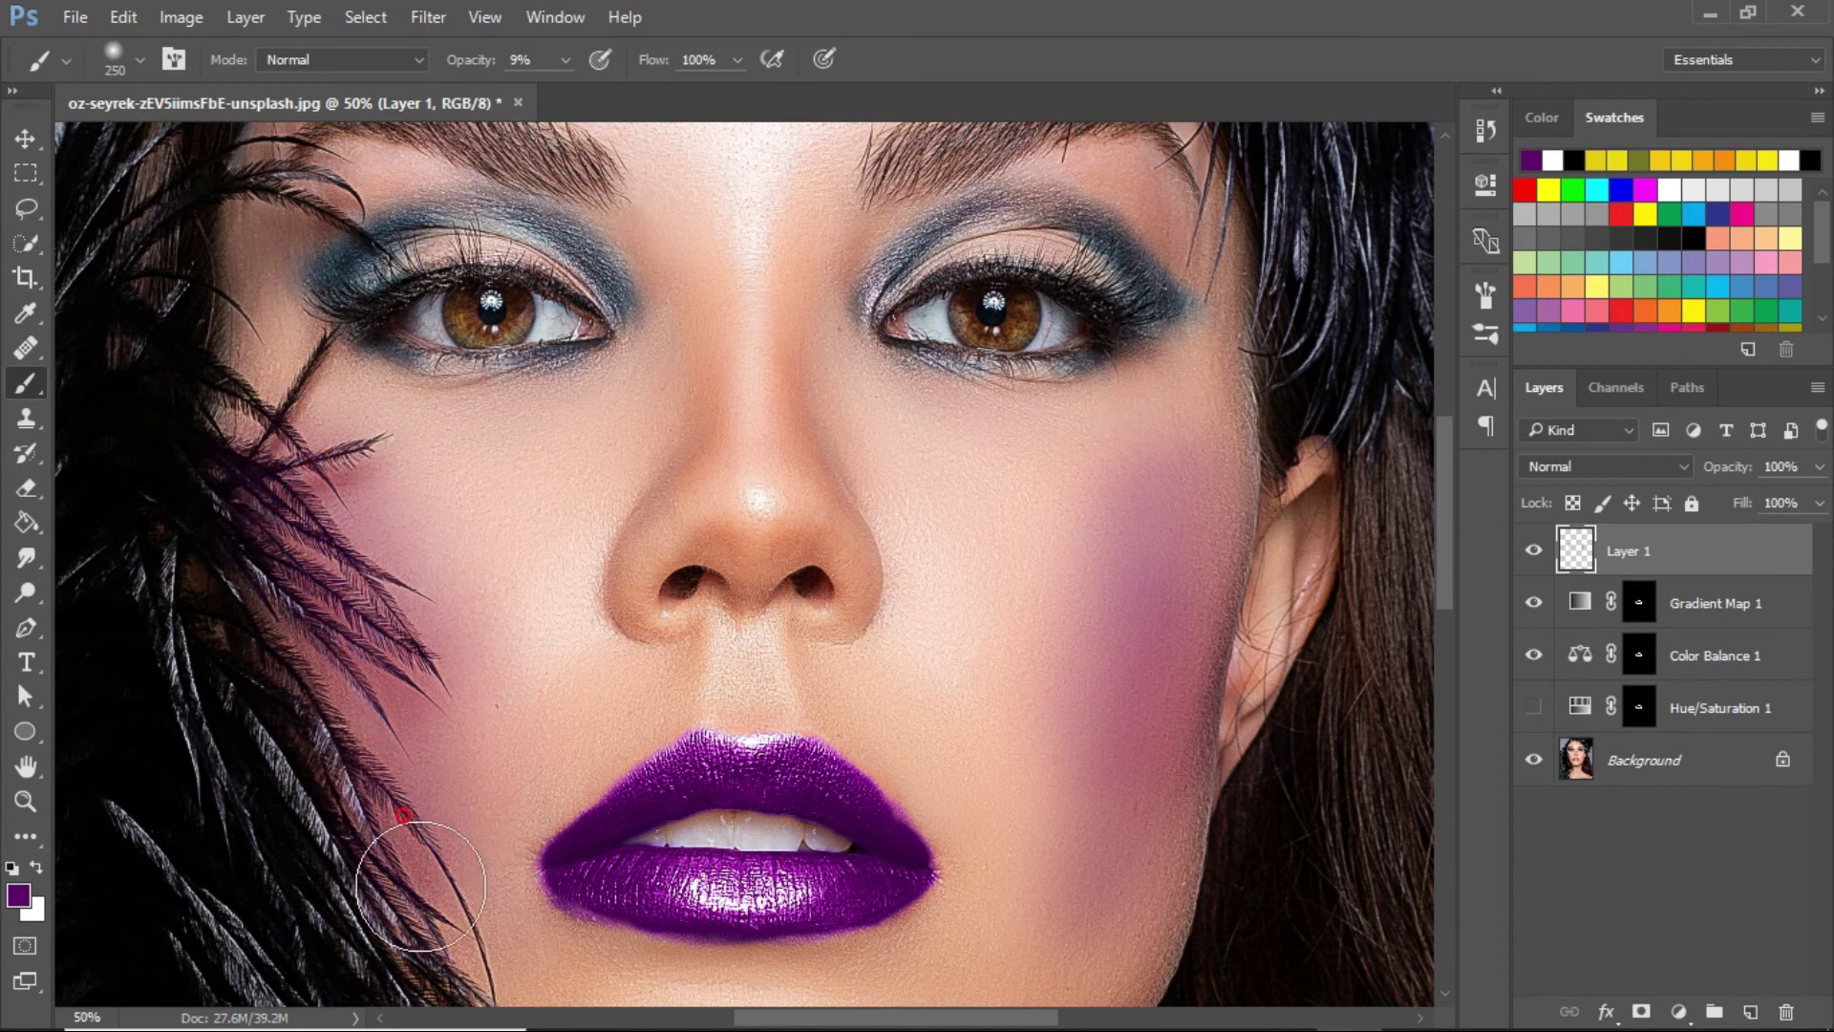
mouse_move(1101, 687)
mouse_down()
mouse_move(1171, 700)
mouse_move(1098, 933)
mouse_move(1168, 486)
mouse_move(1159, 597)
mouse_up()
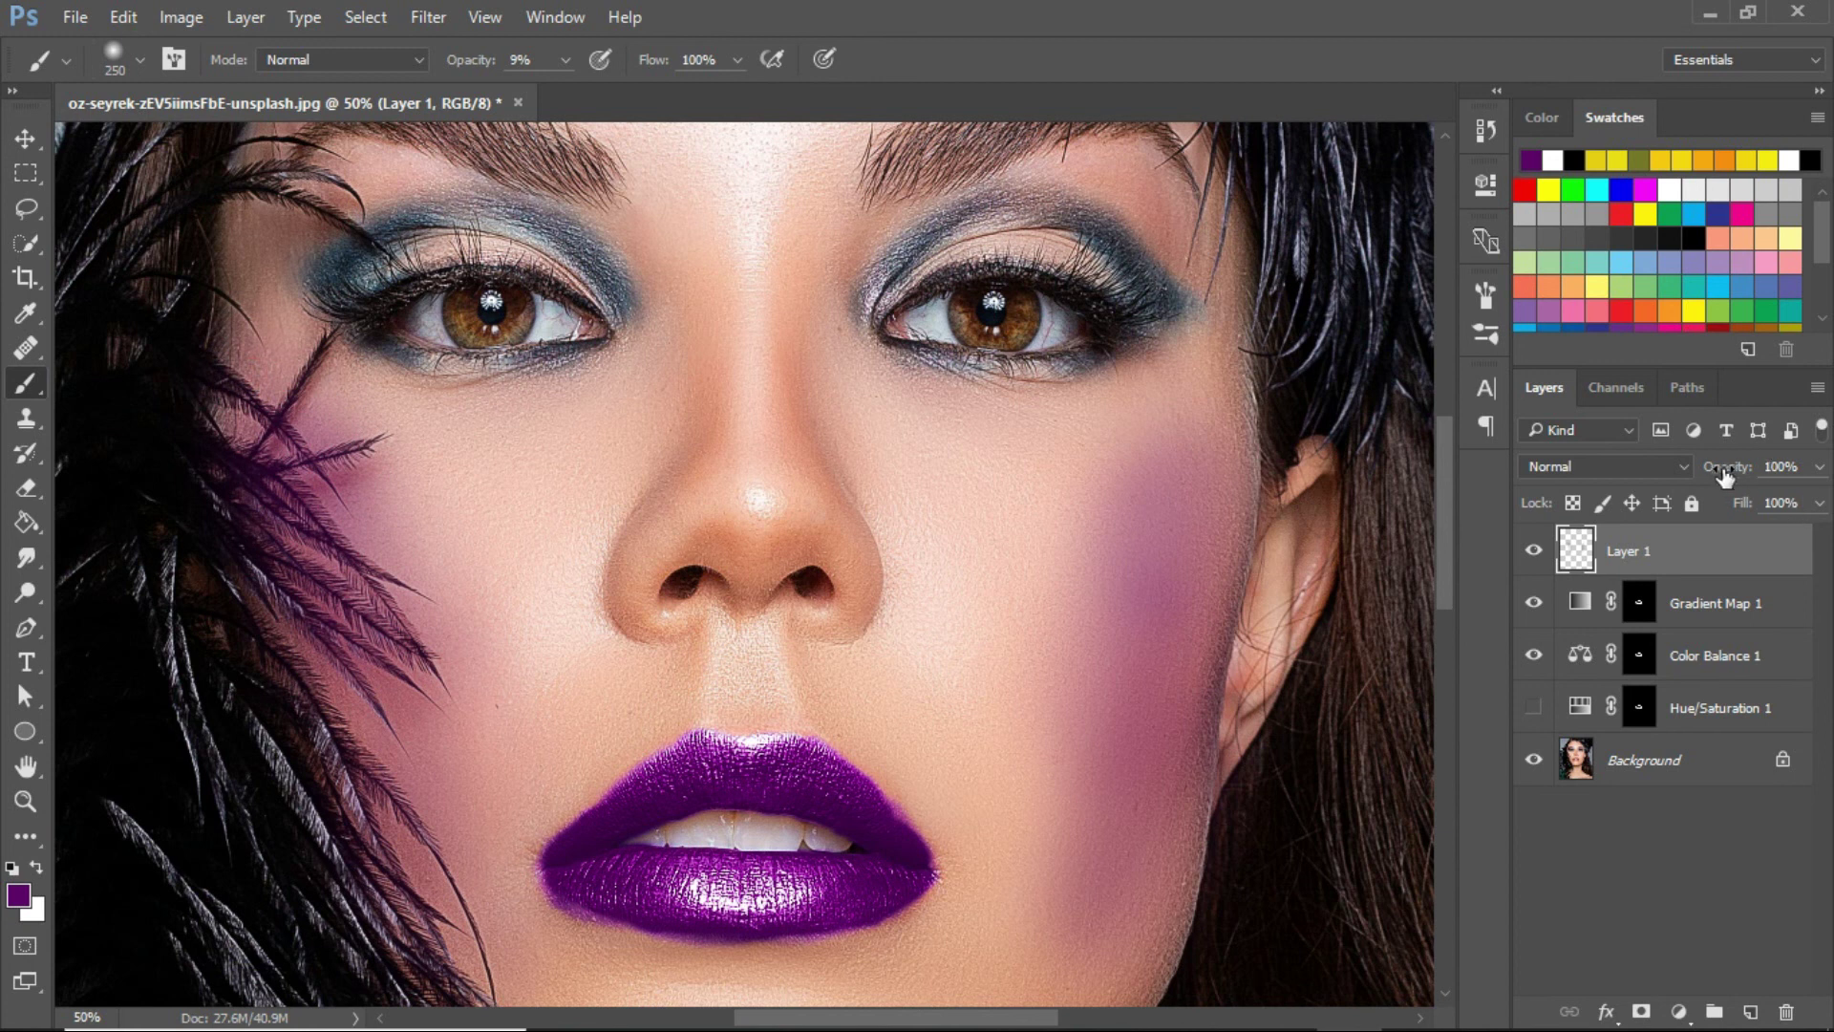
Step: Blend the painted cheek layer in Linear Light mode and lower its opacity to 34%
click(1605, 466)
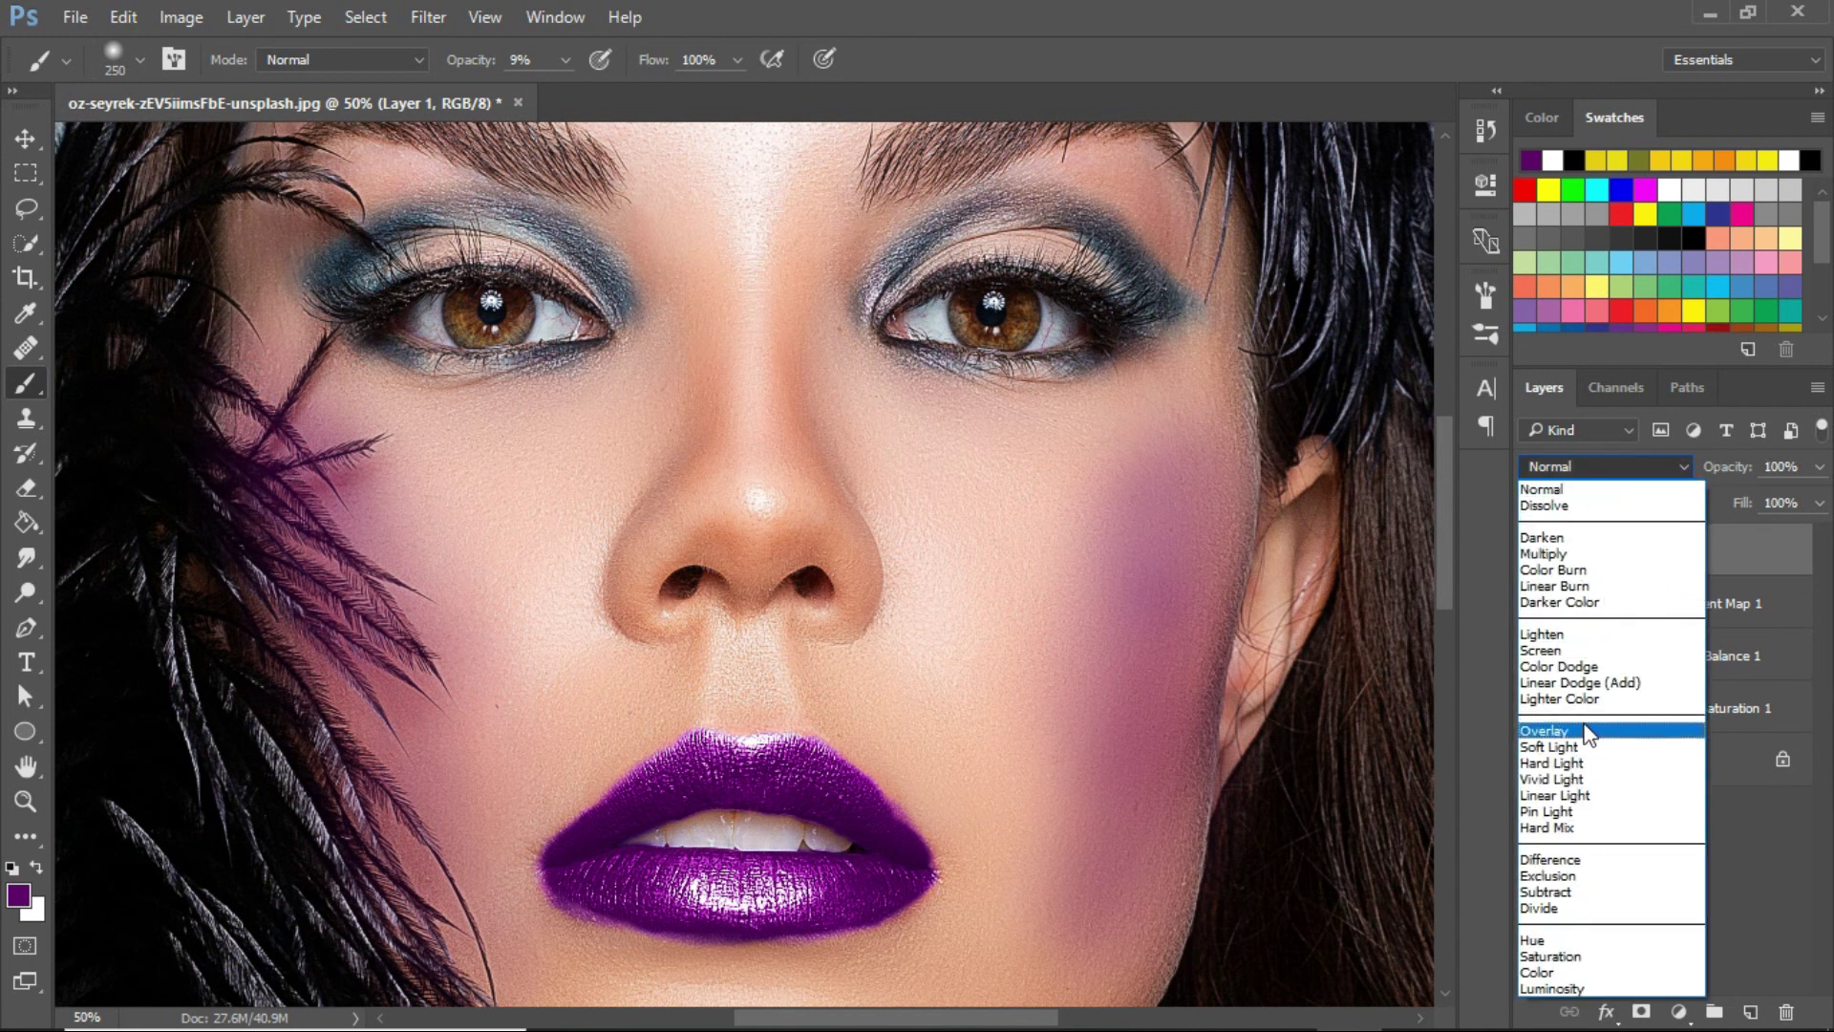
click(1568, 795)
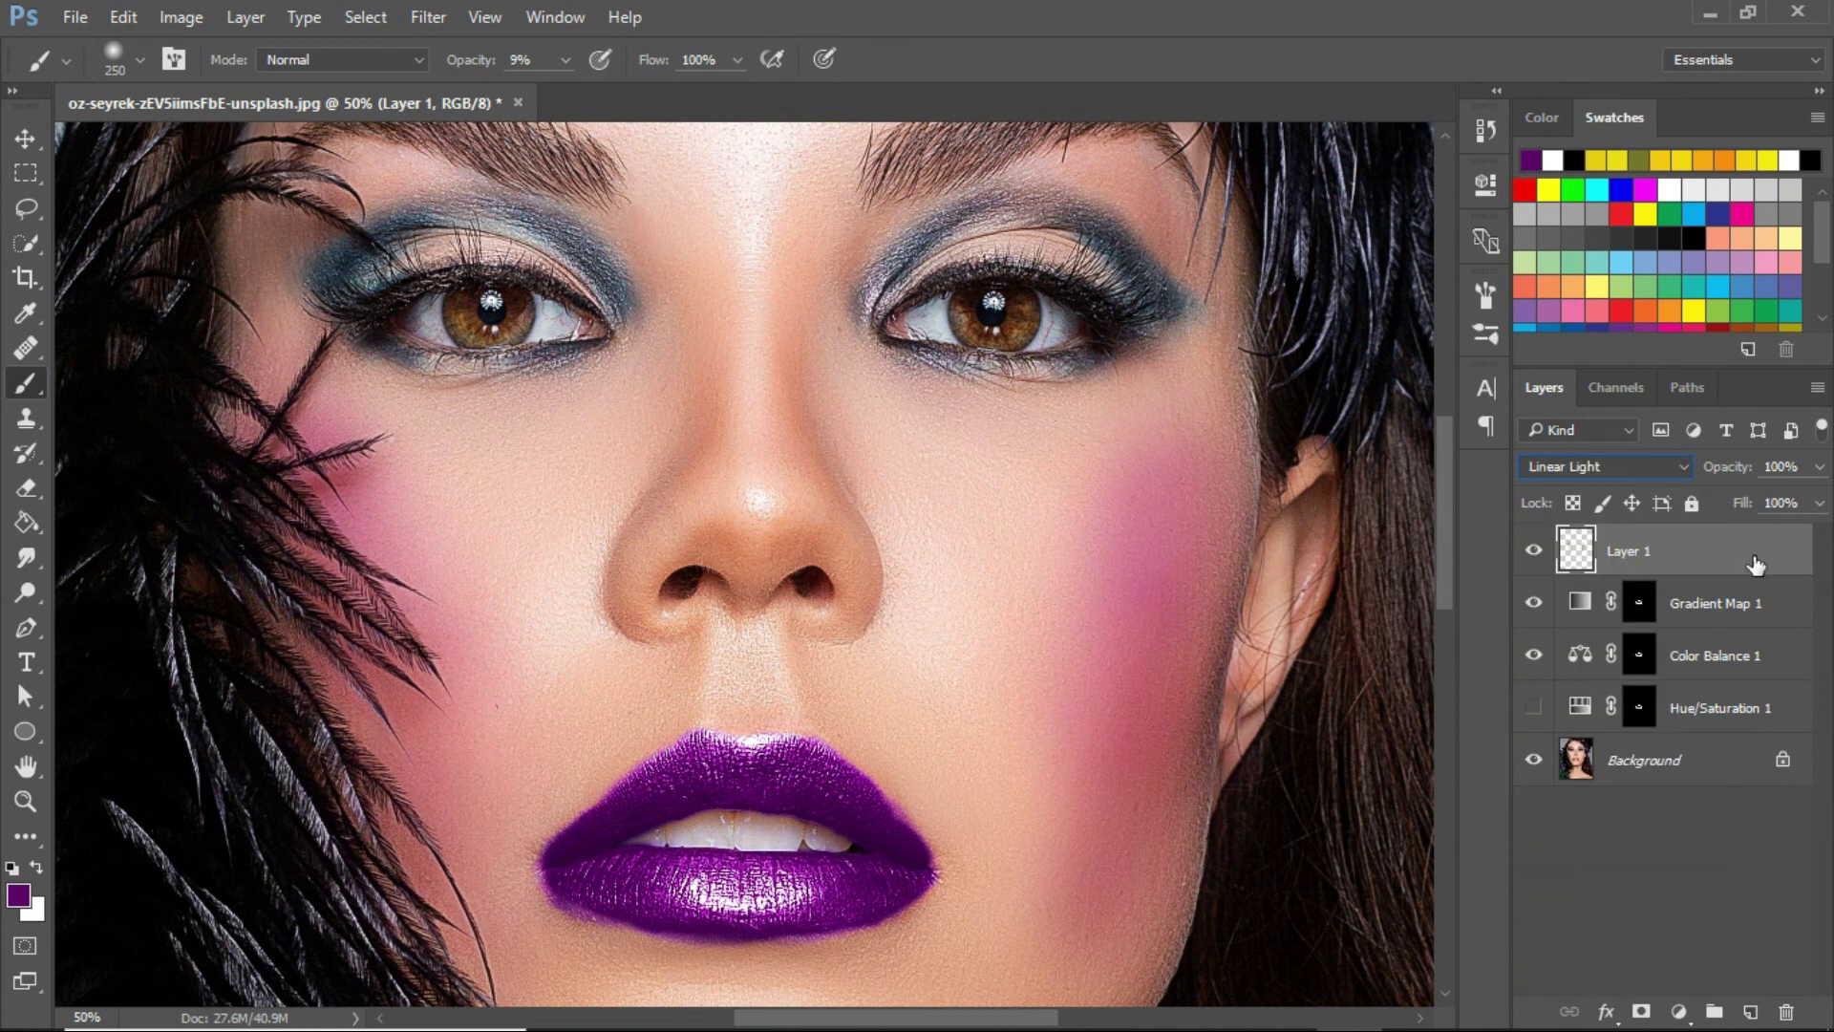
click(1820, 466)
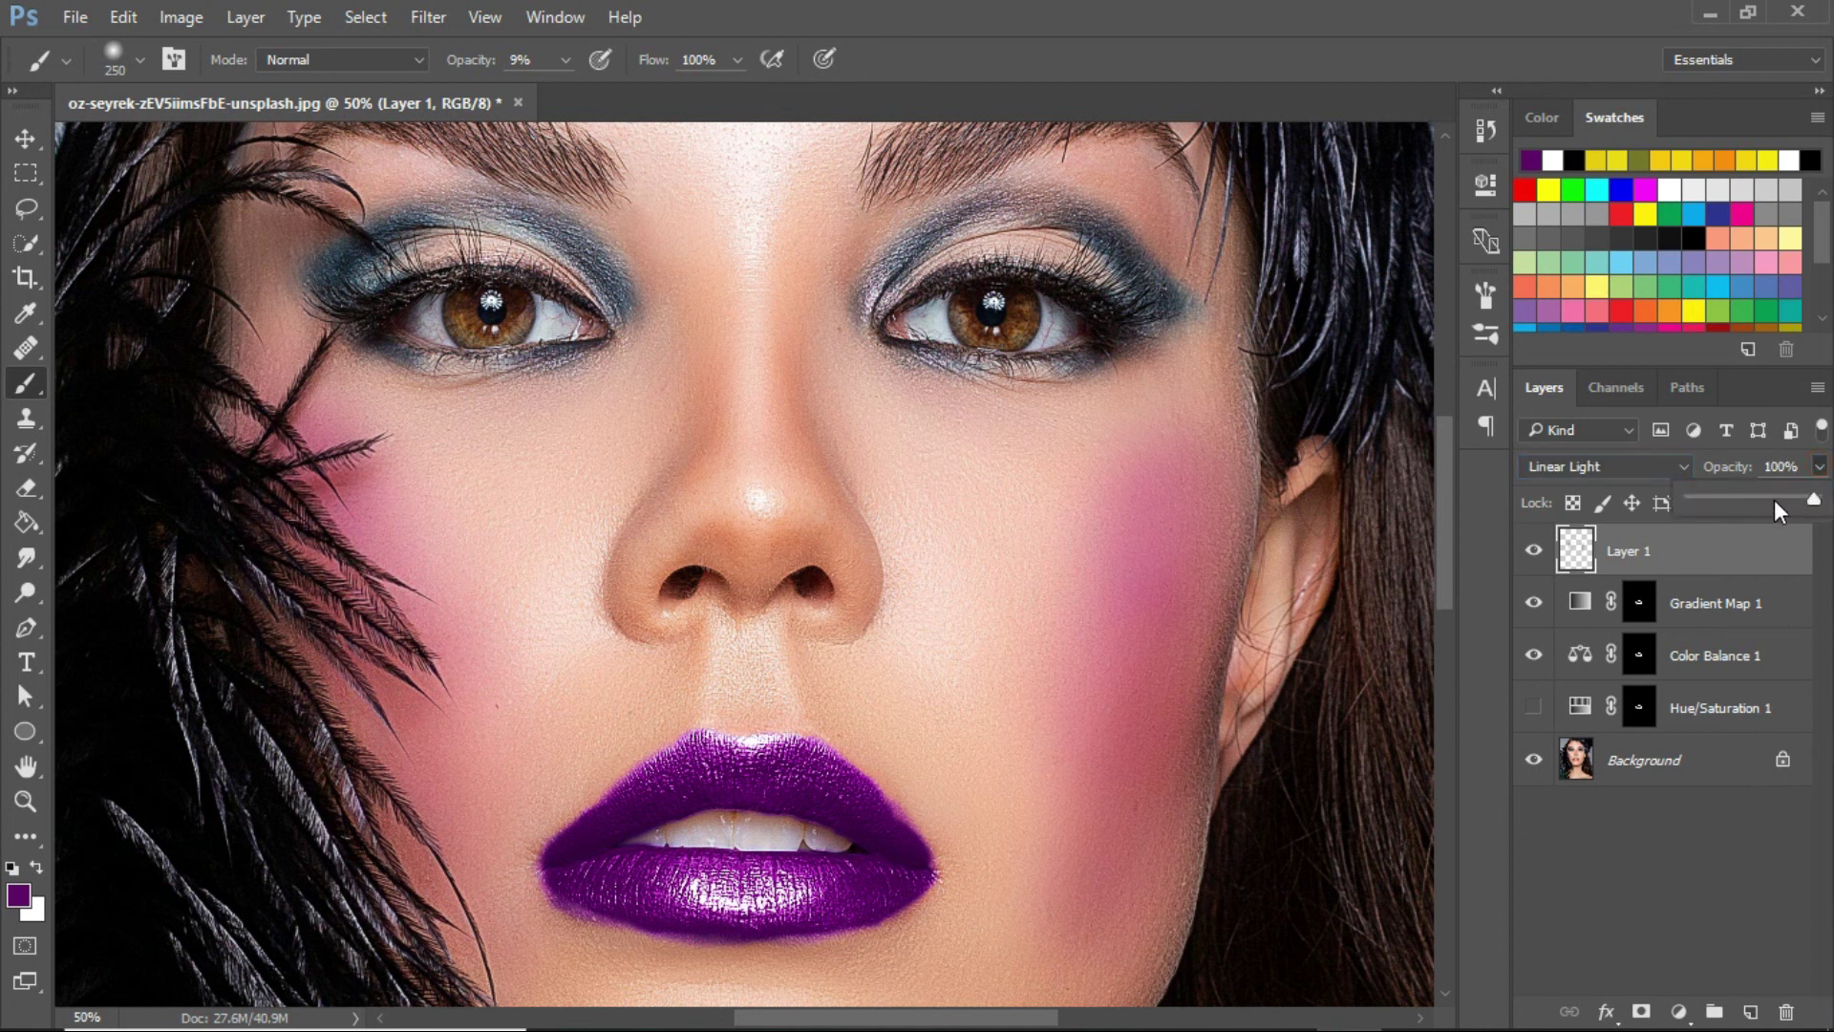
click(1775, 501)
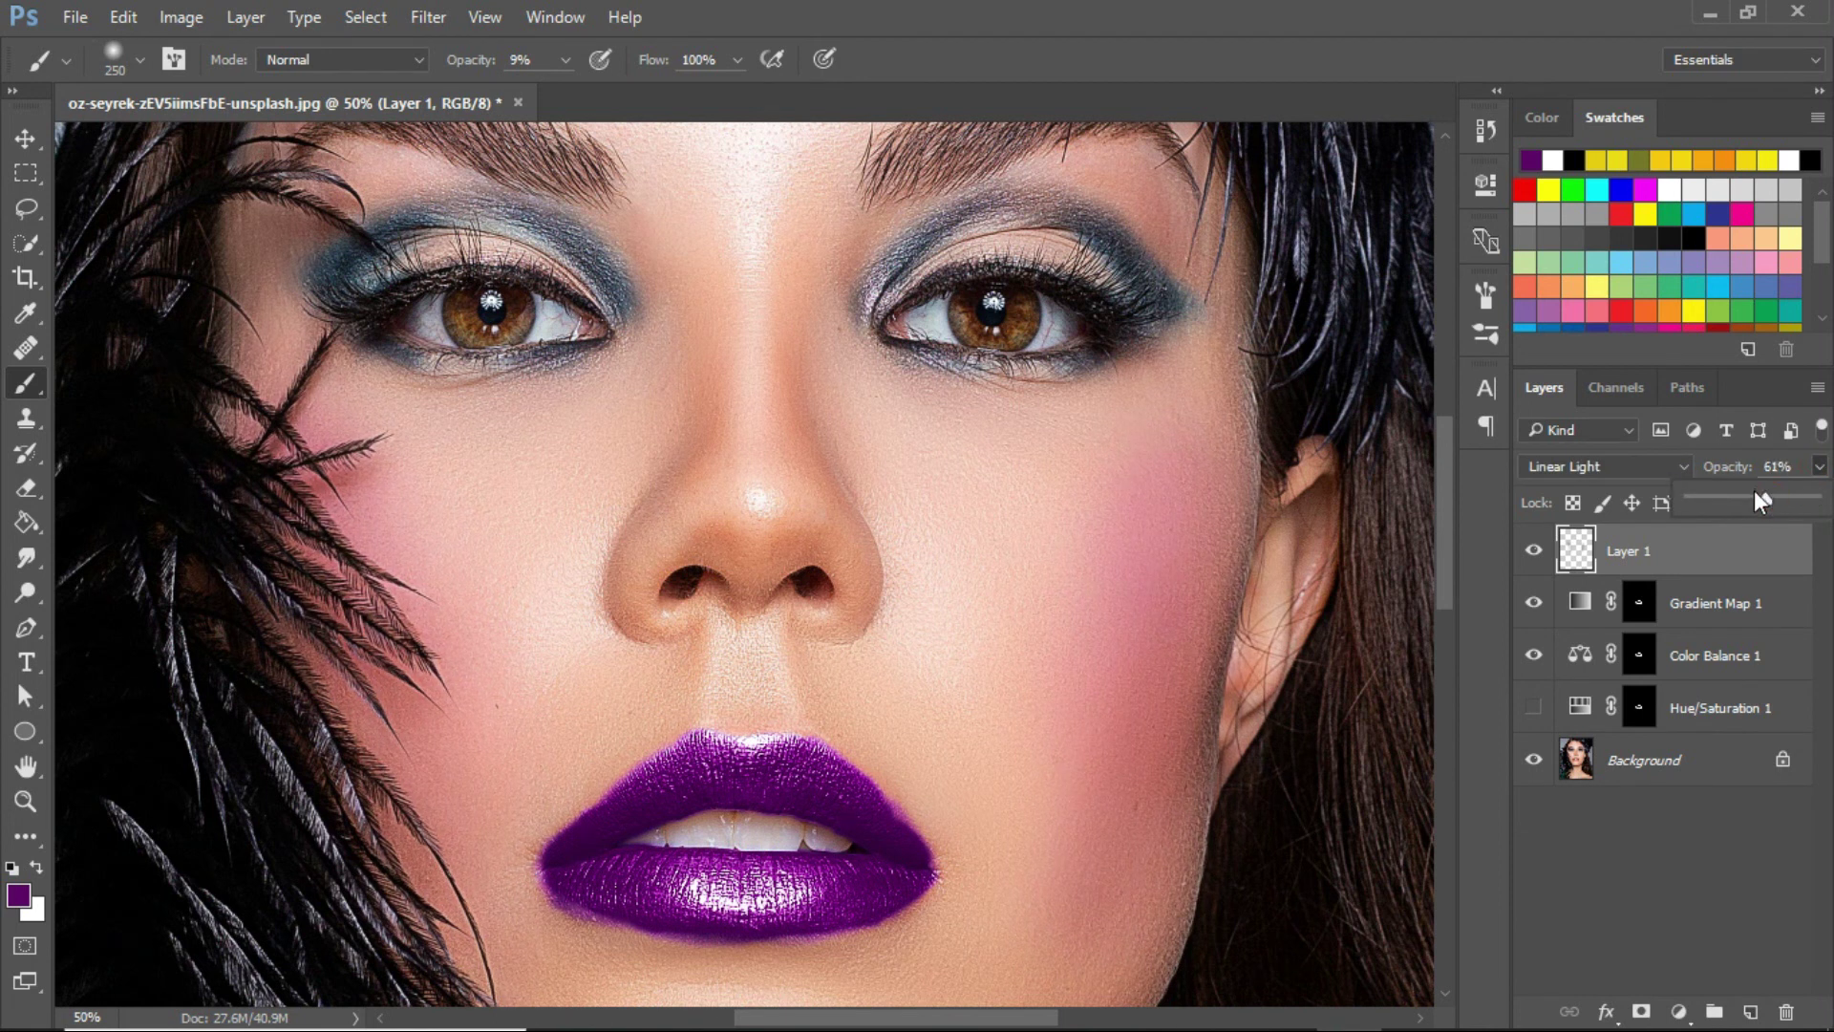
drag(1751, 493, 1746, 503)
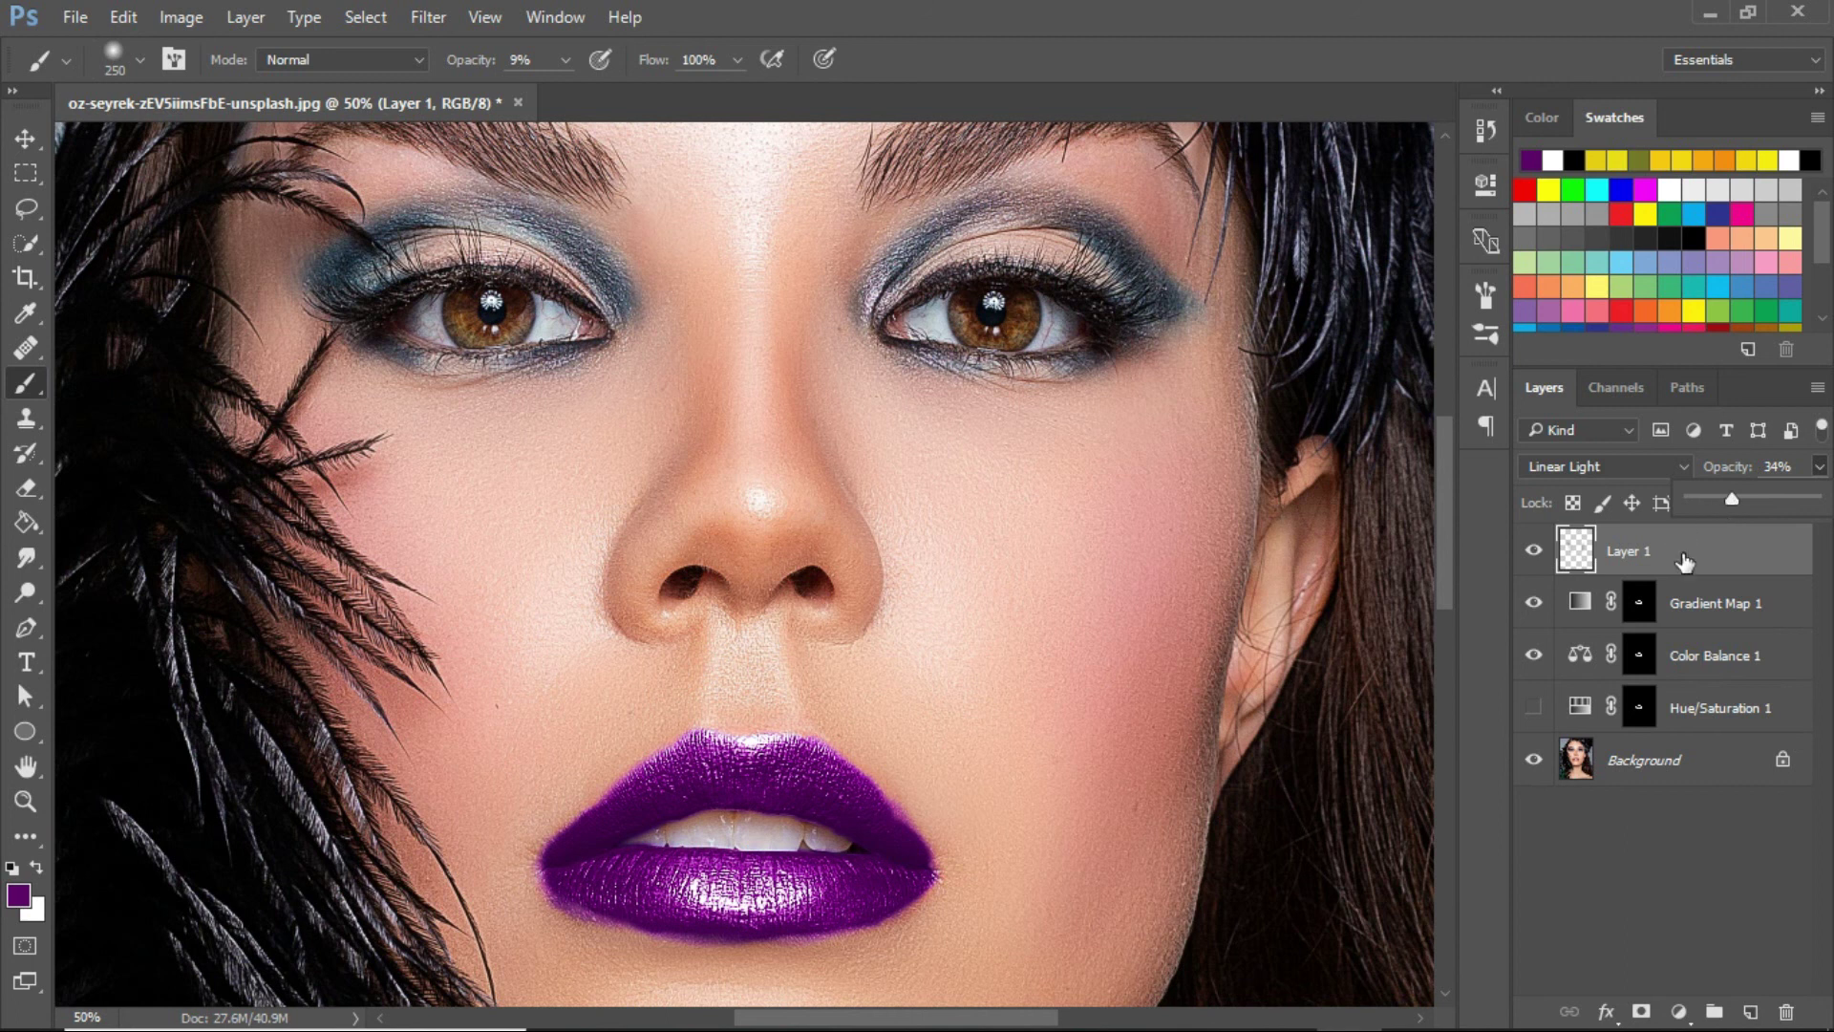
Step: View the portrait at 25% zoom and compare it with the cheek color layer hidden and shown
click(25, 801)
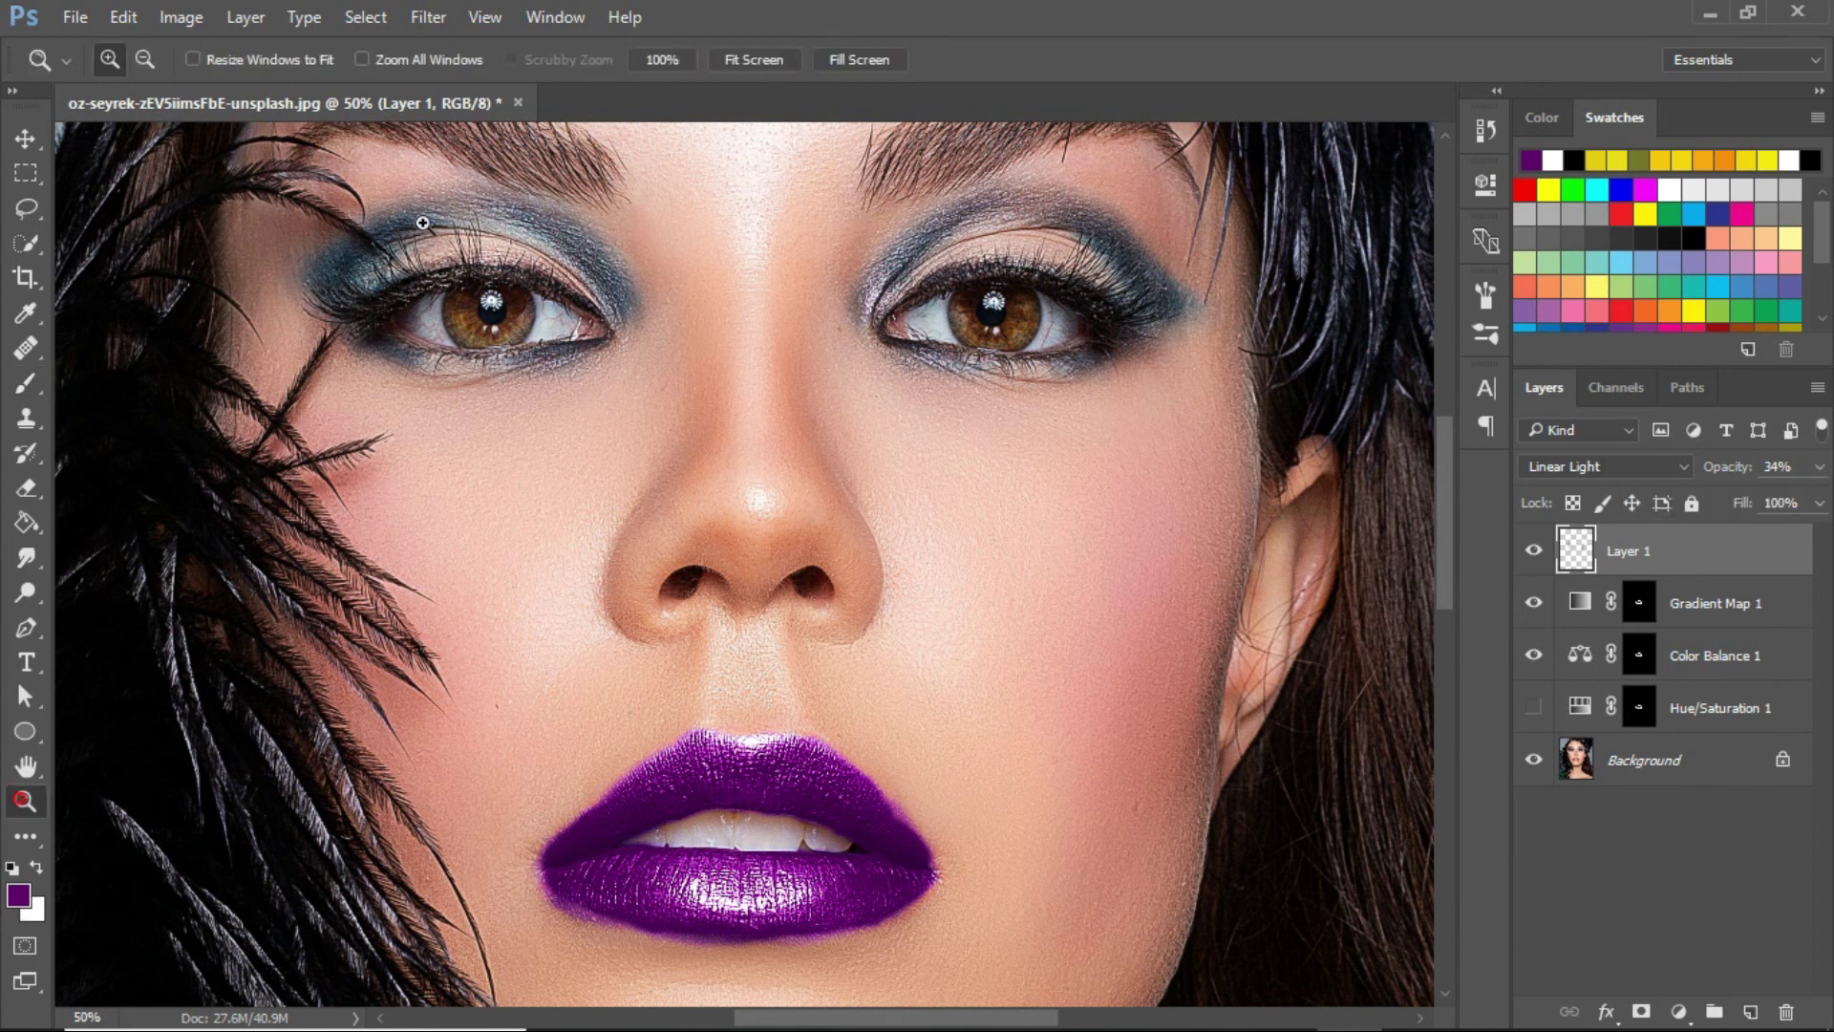
click(144, 59)
click(457, 369)
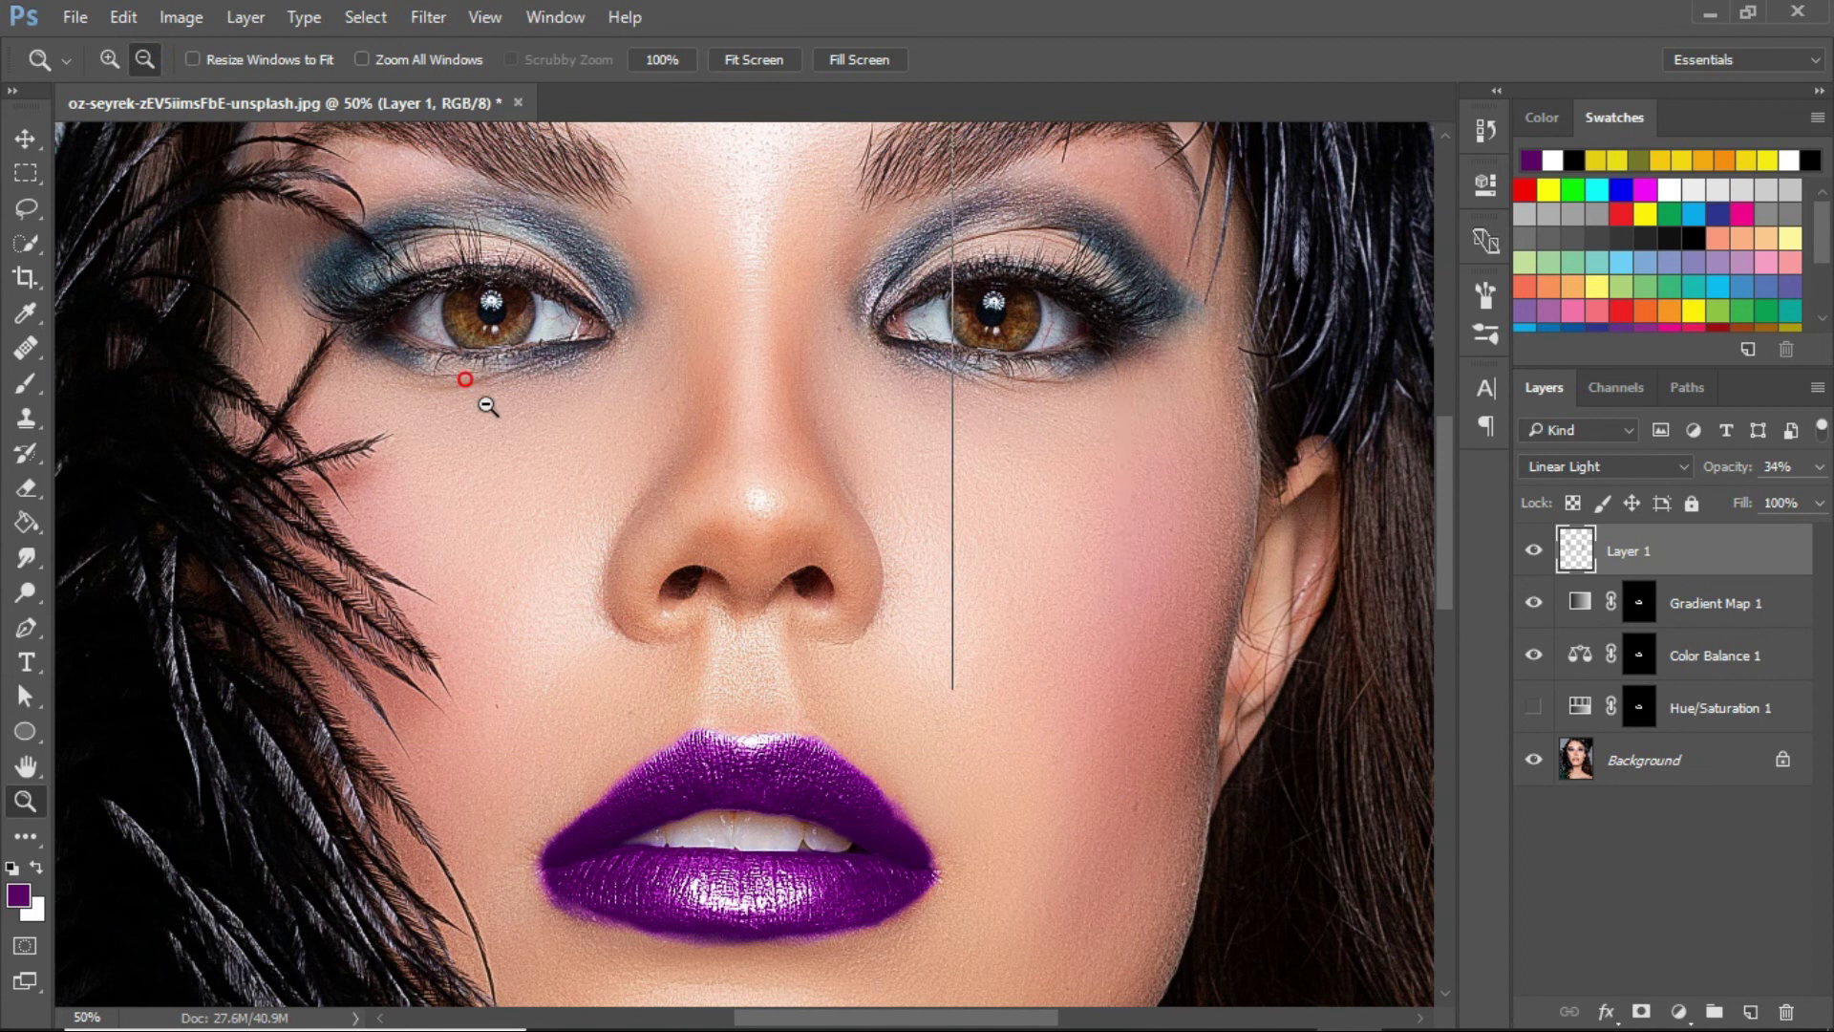
click(514, 427)
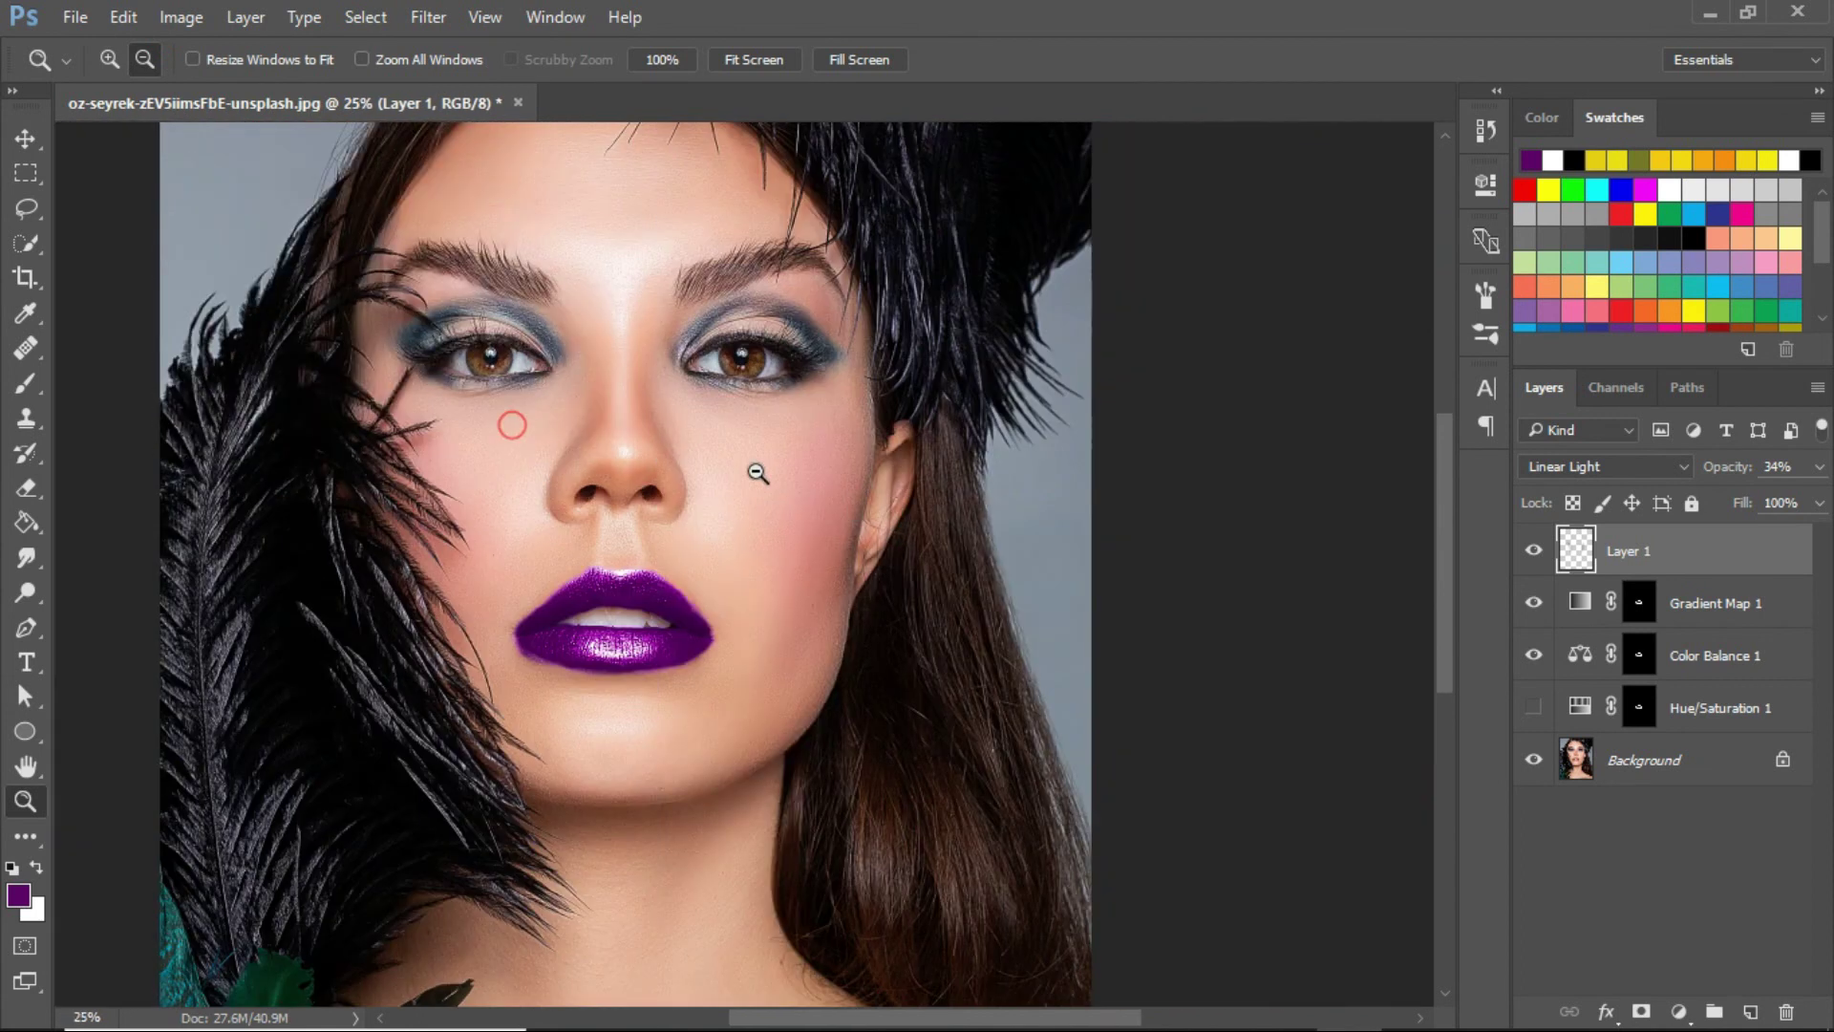
click(1533, 551)
click(1533, 551)
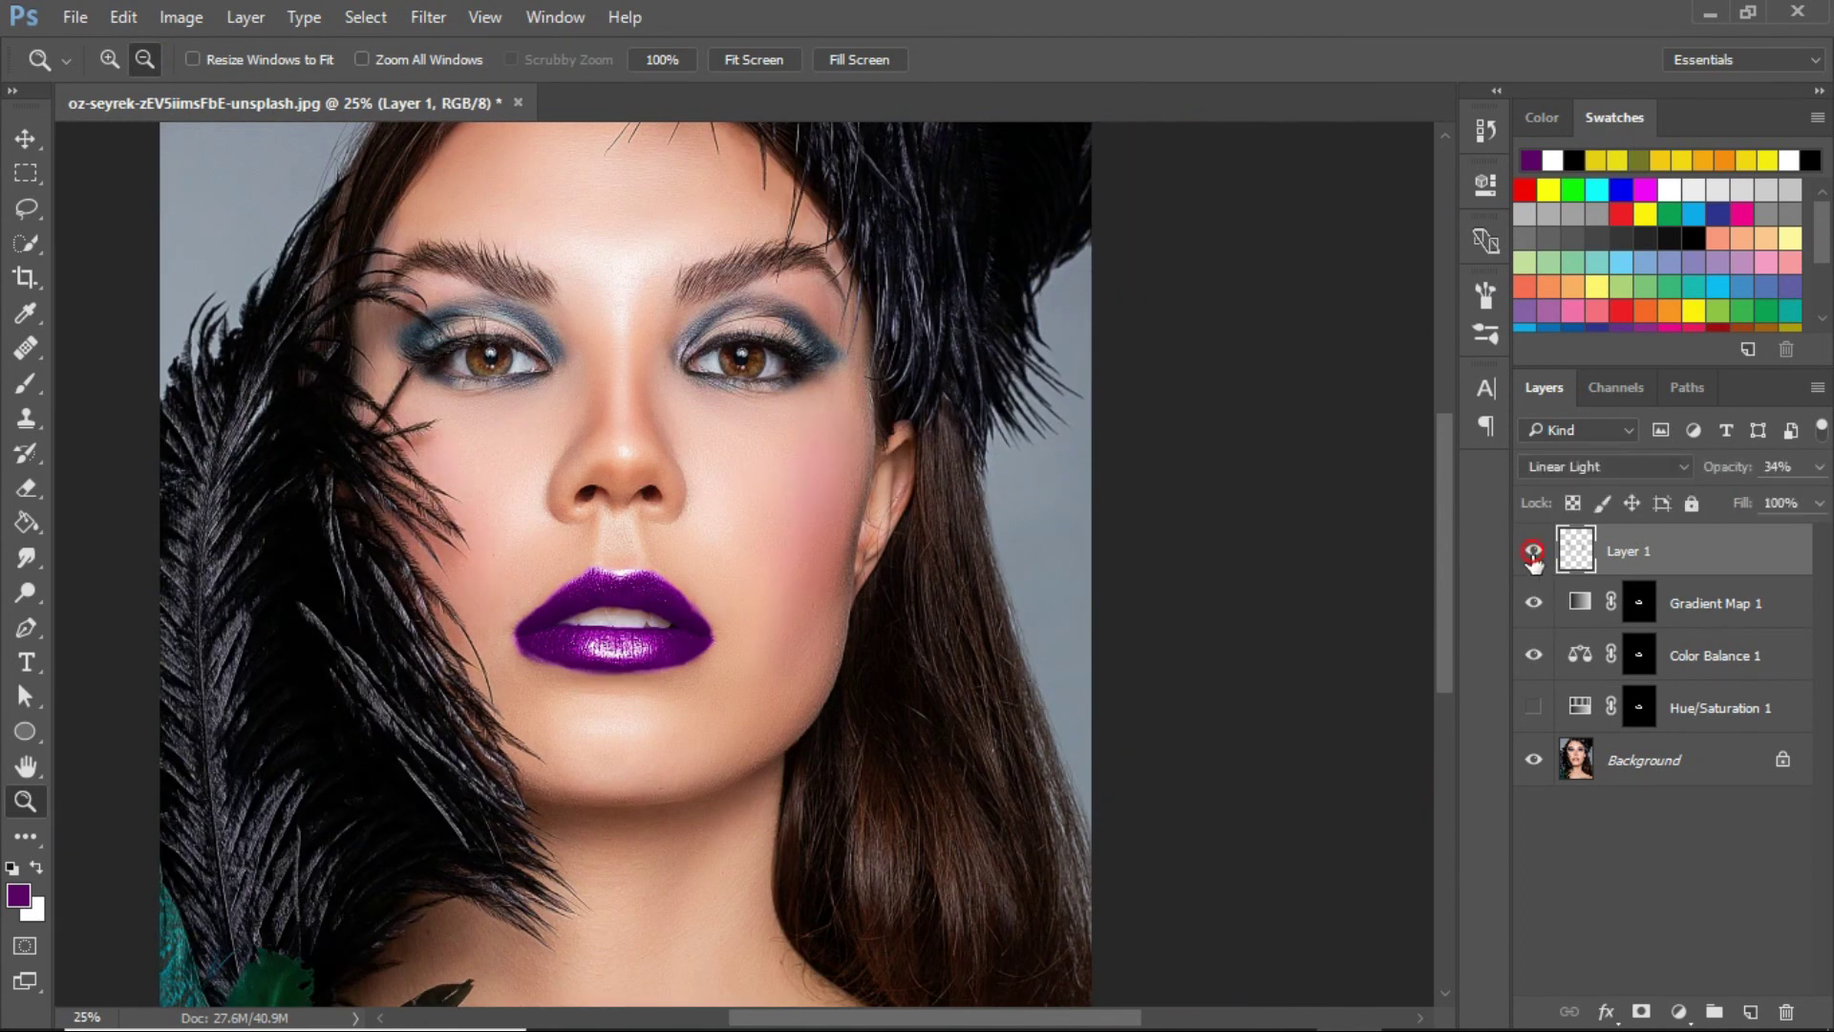